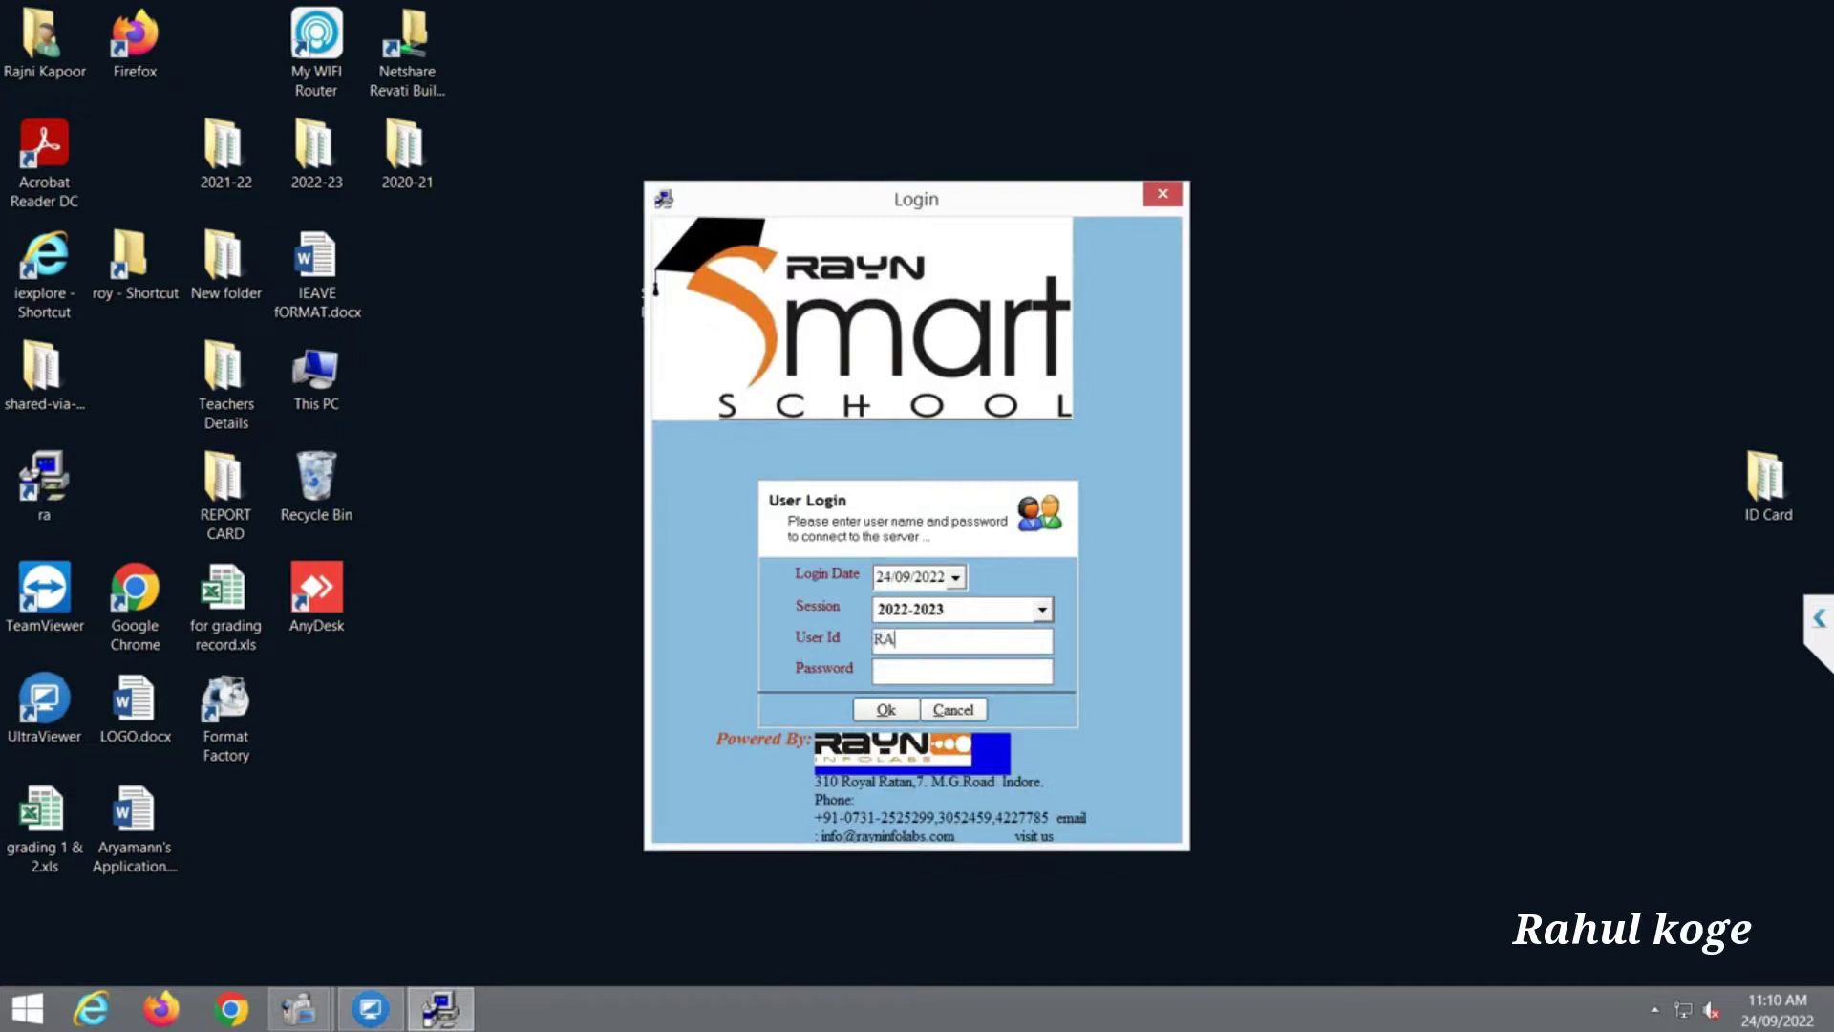
- Log in to the 2022-2023 session with the user ID and open The ShishuKunj International School unit
type("RAJNI")
key("Tab")
key("Return")
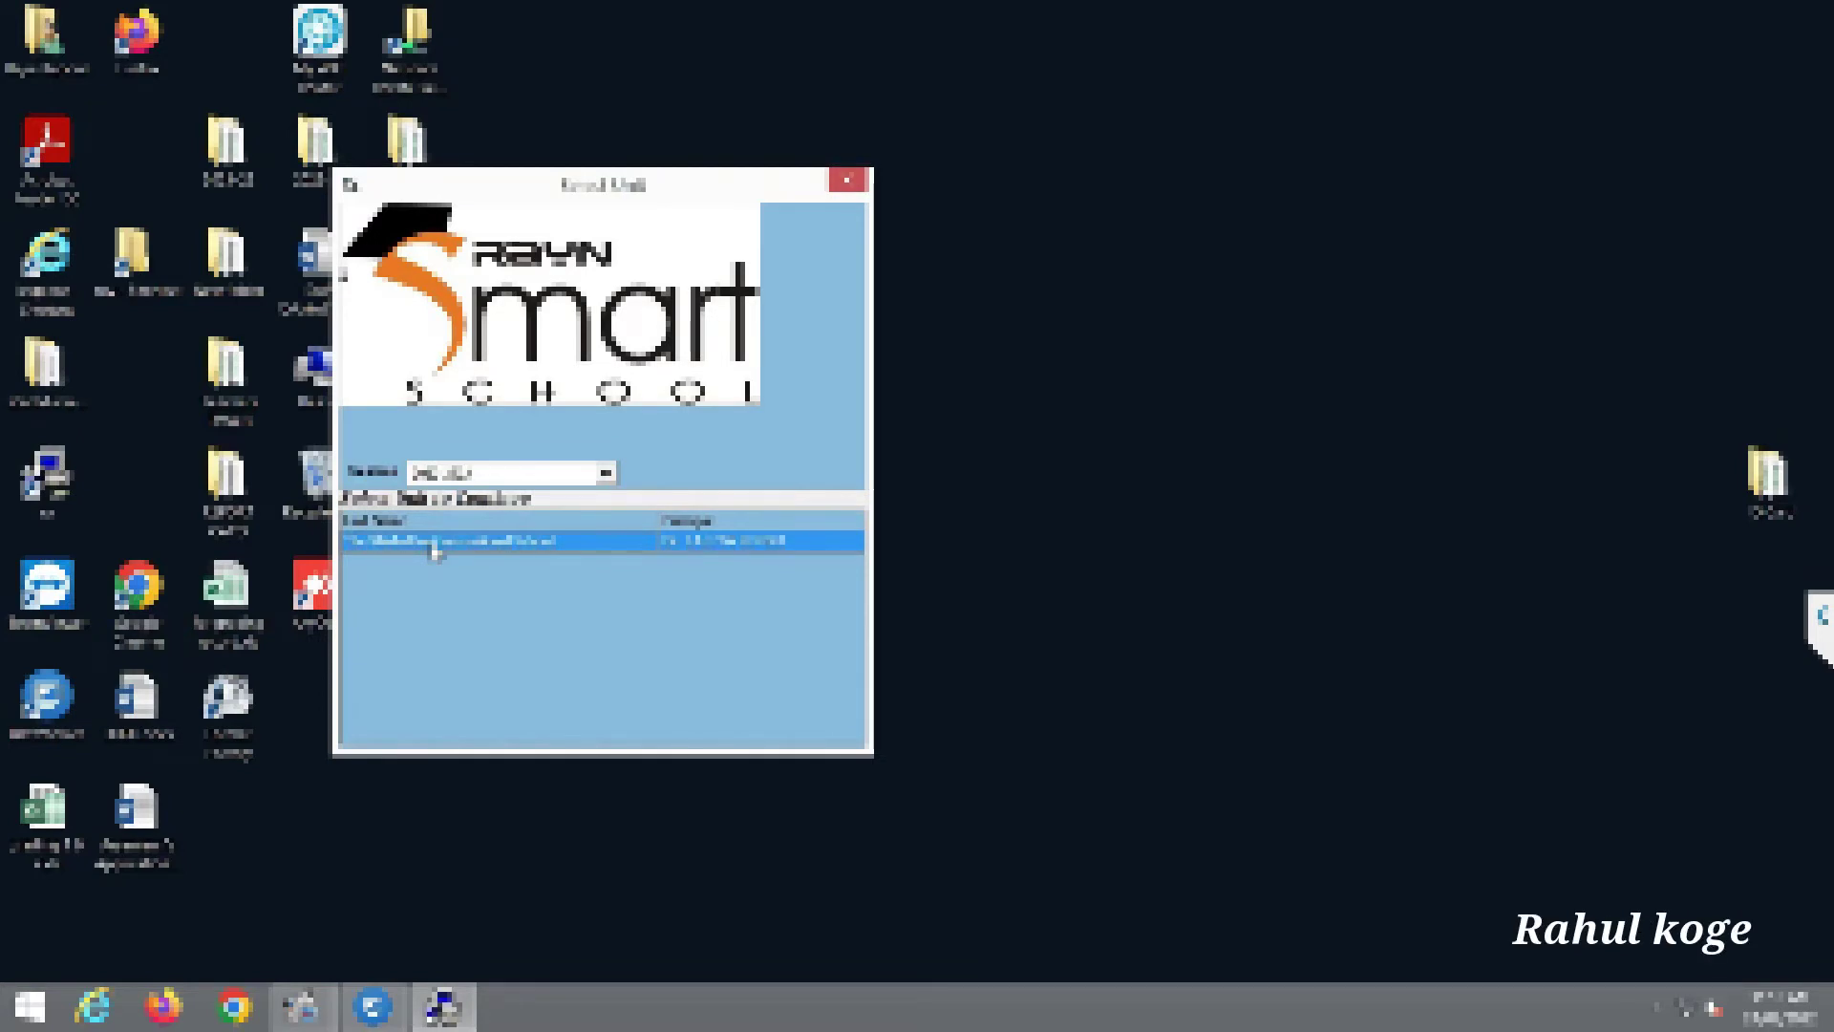
double_click(390, 542)
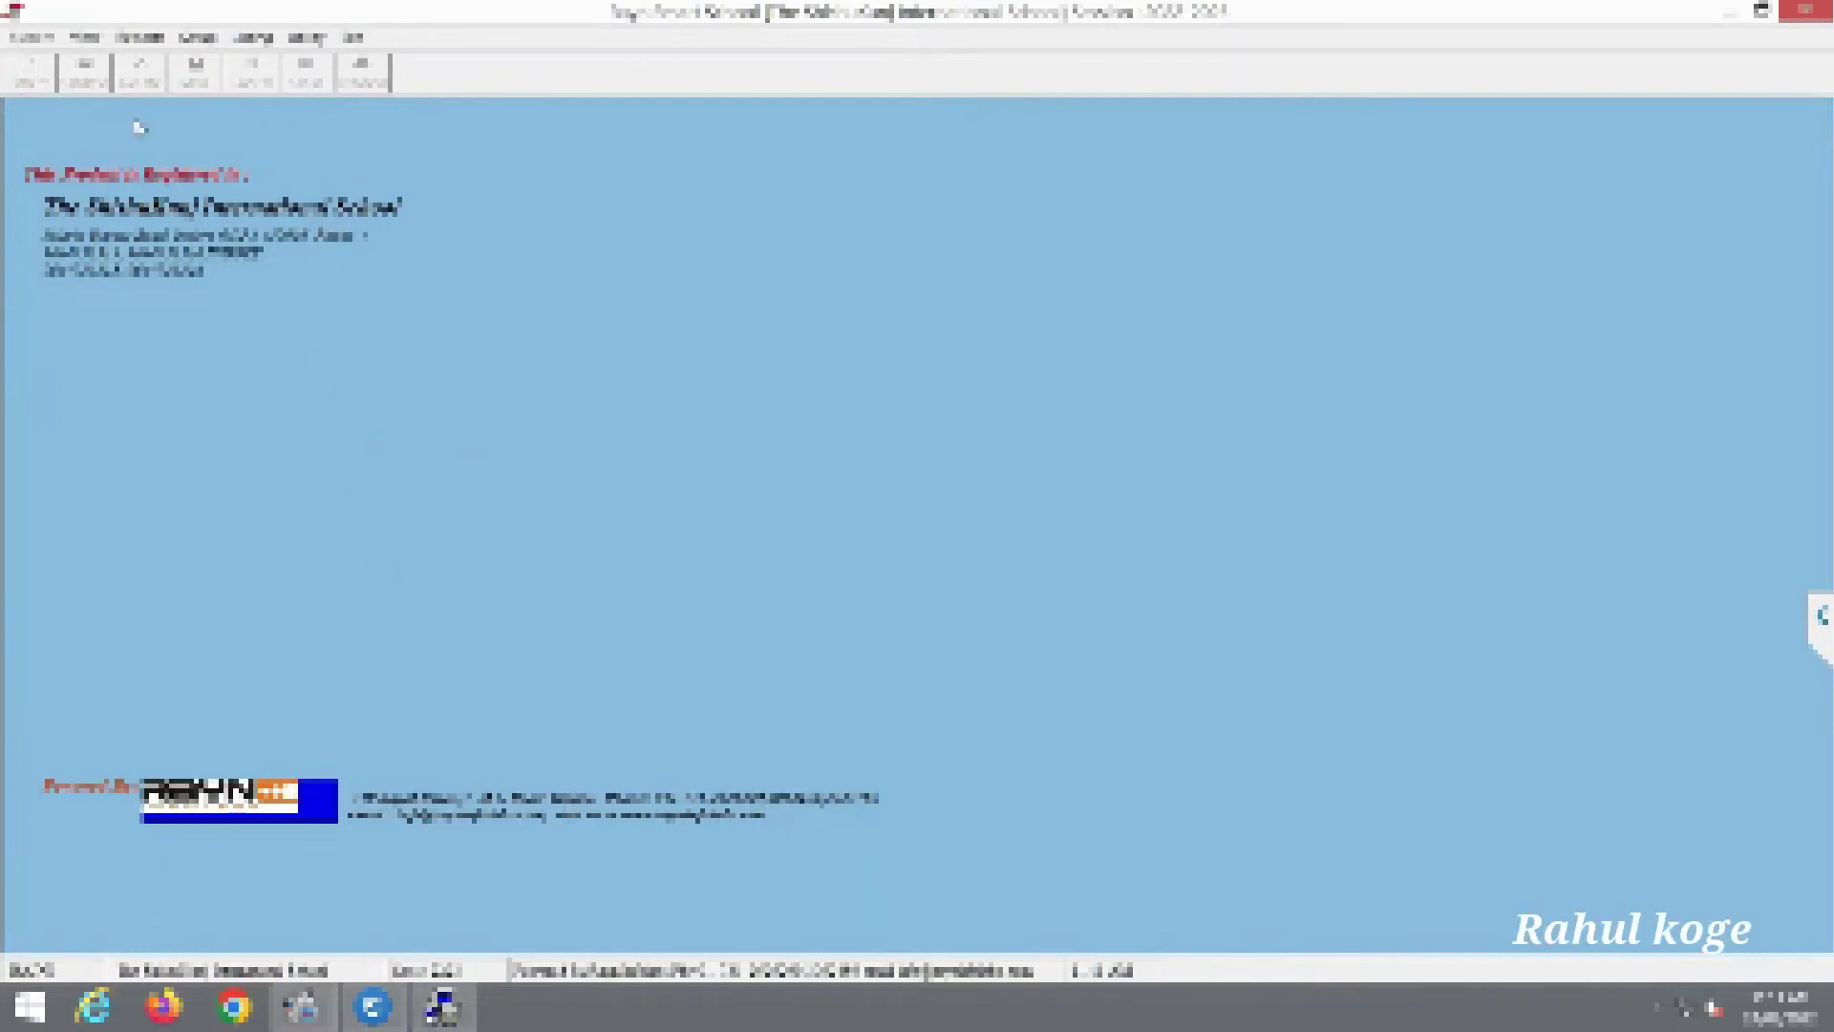
- Preview regular scholars in the Scholars Query without any filters, and close the program
left_click(85, 36)
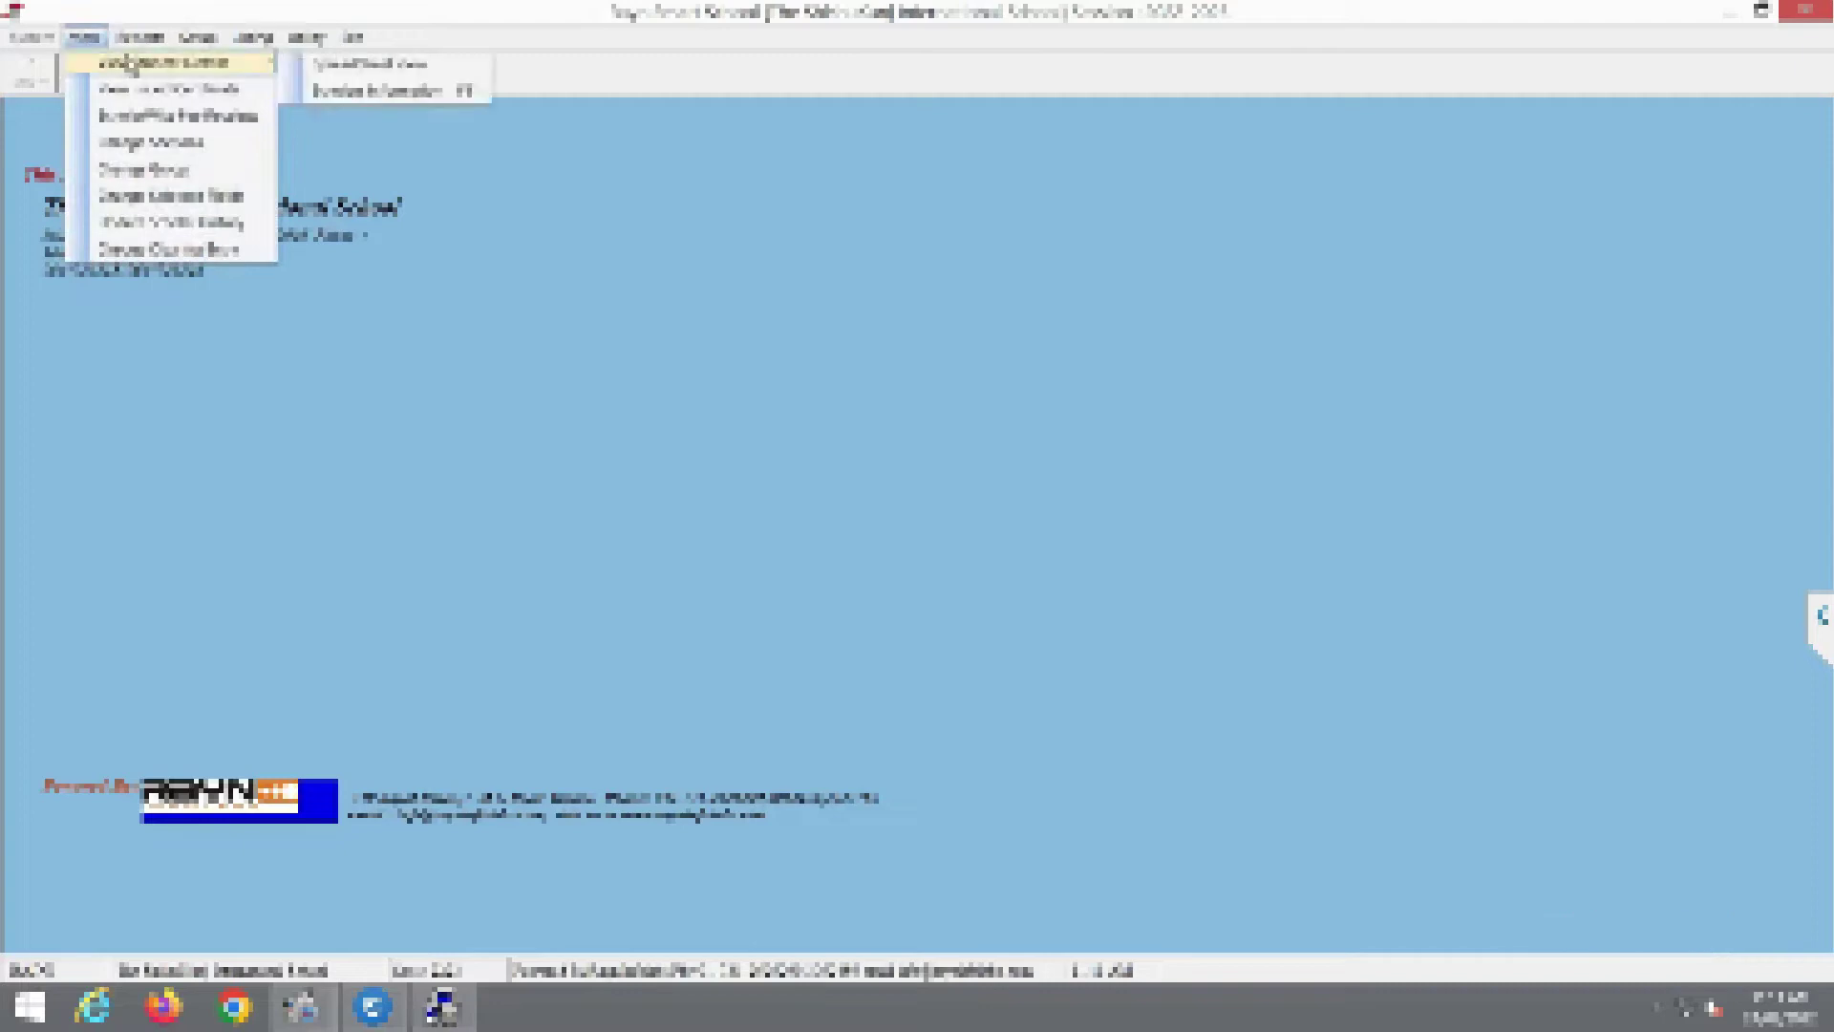
left_click(334, 76)
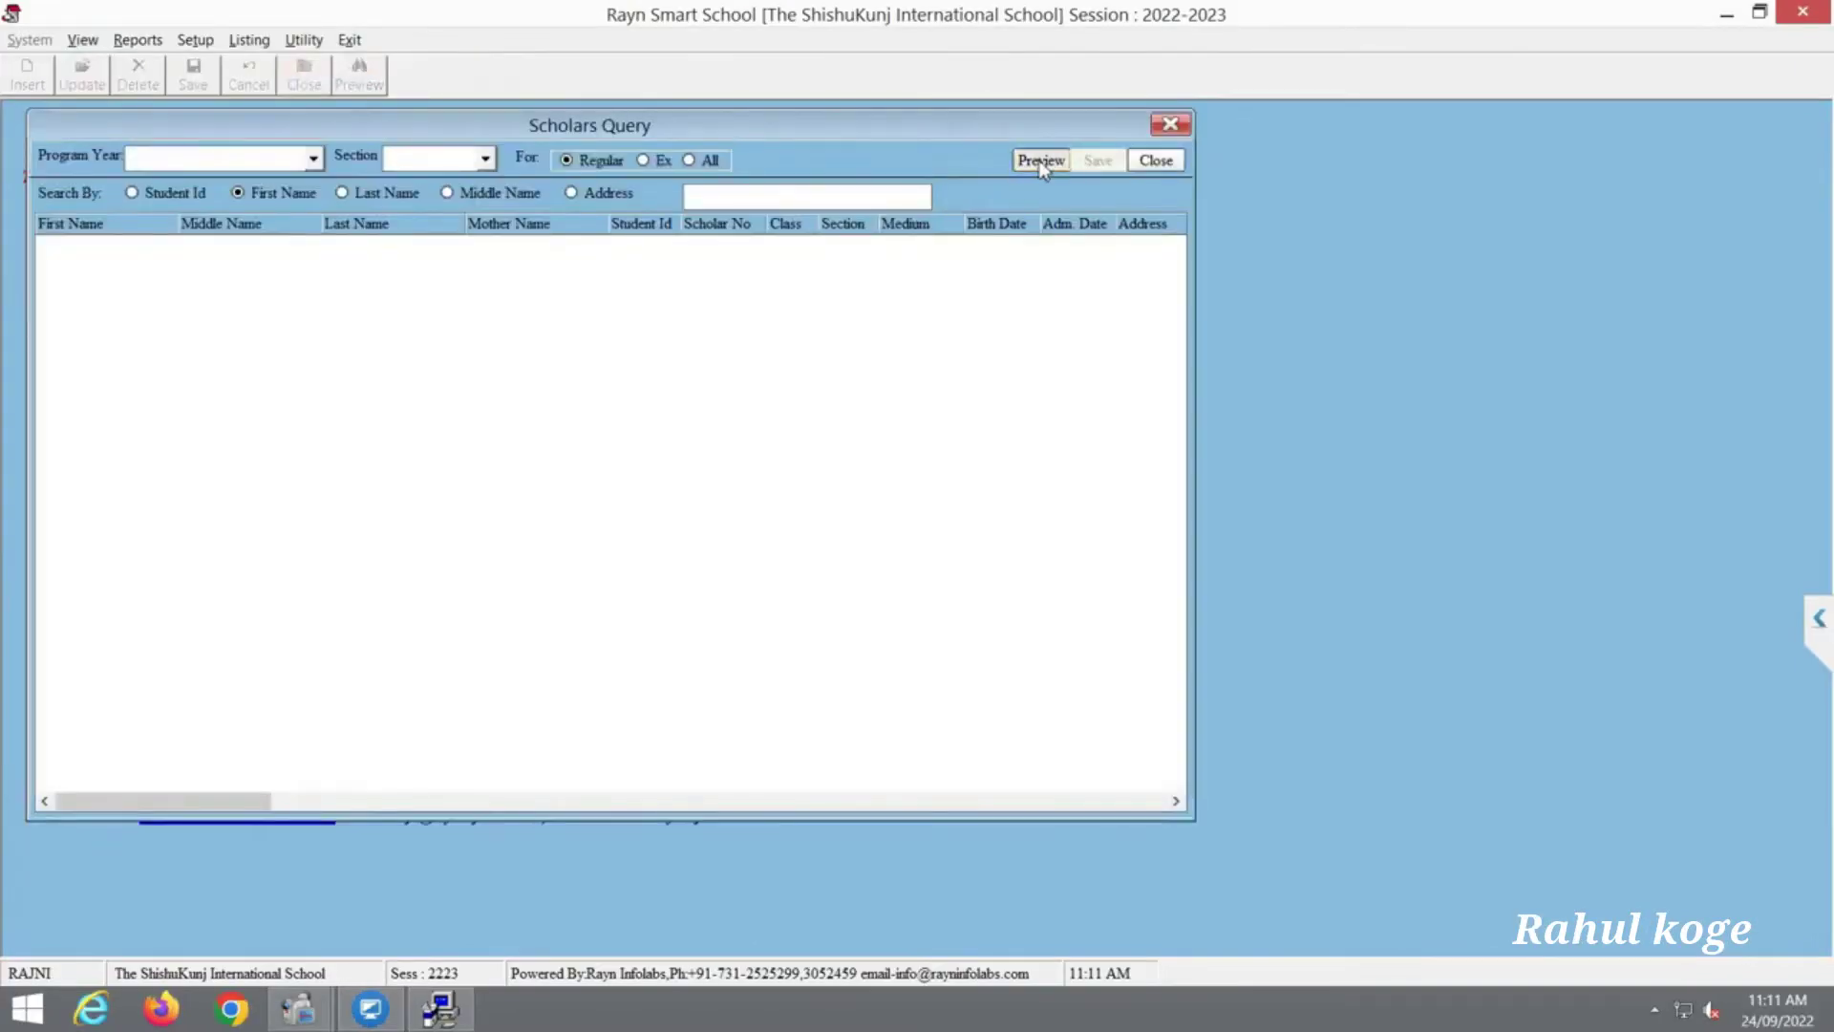
left_click(1042, 163)
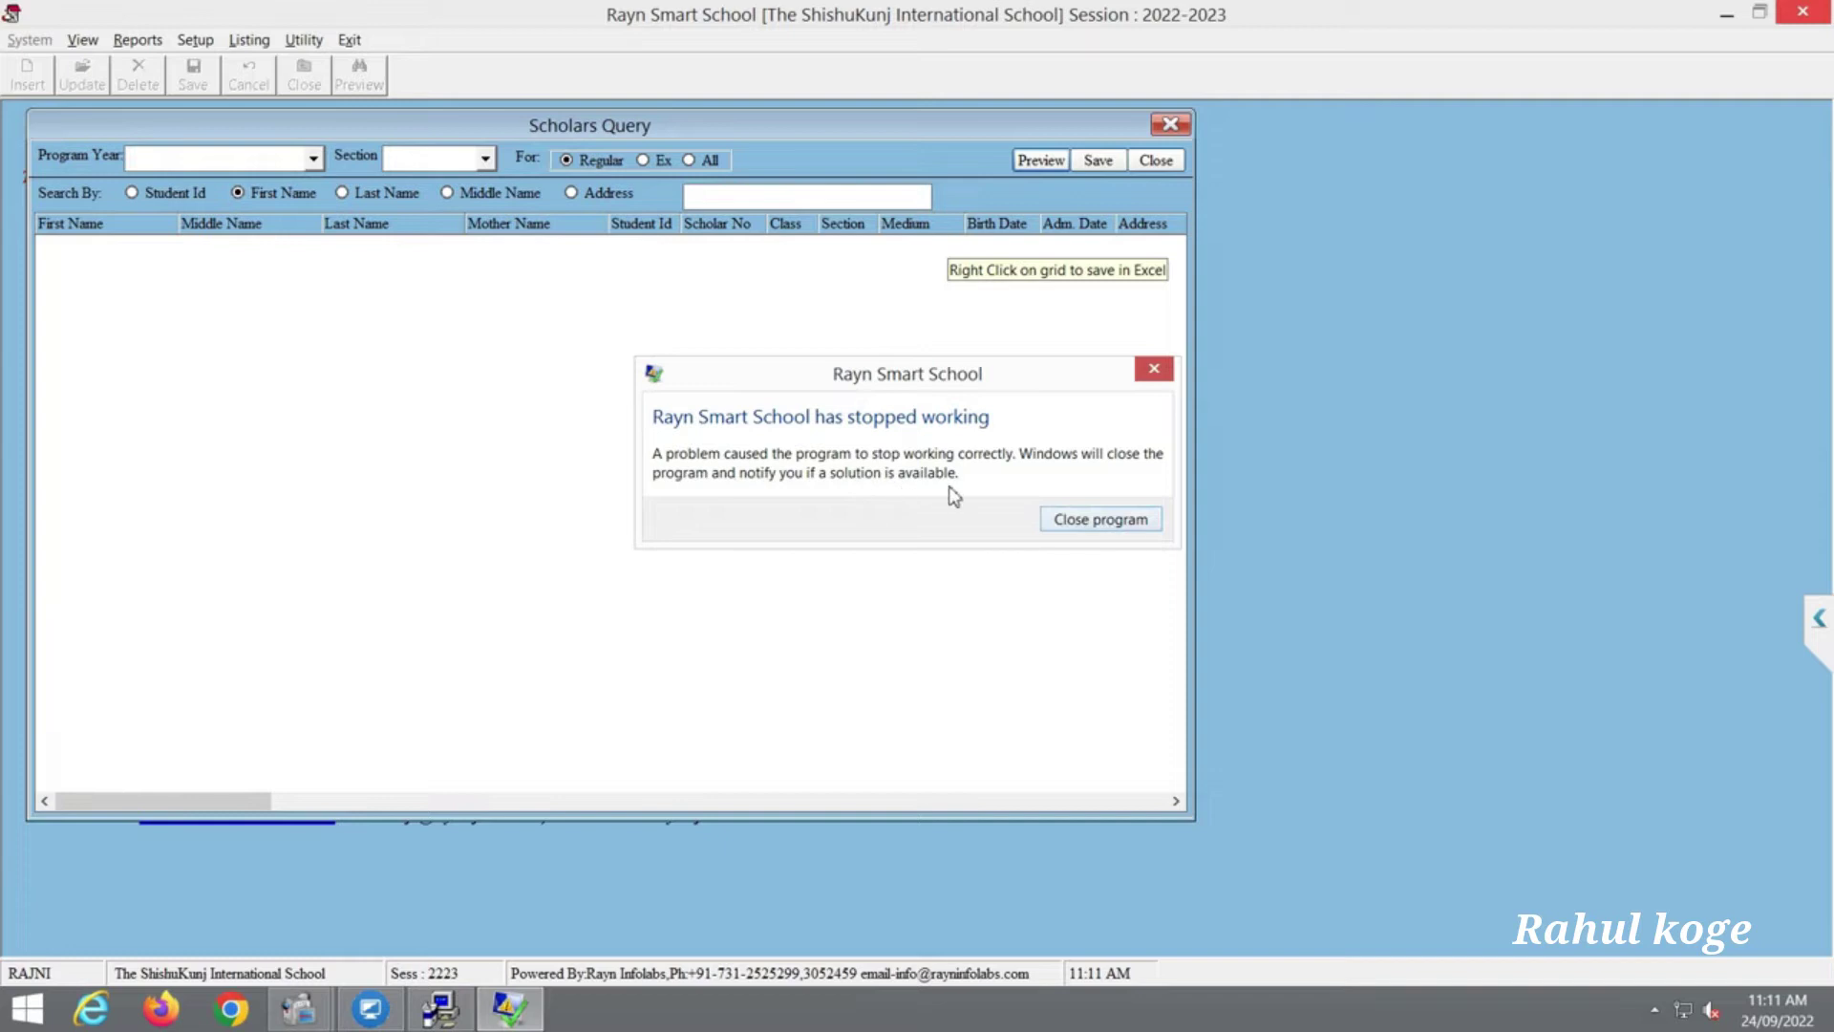
left_click(1097, 517)
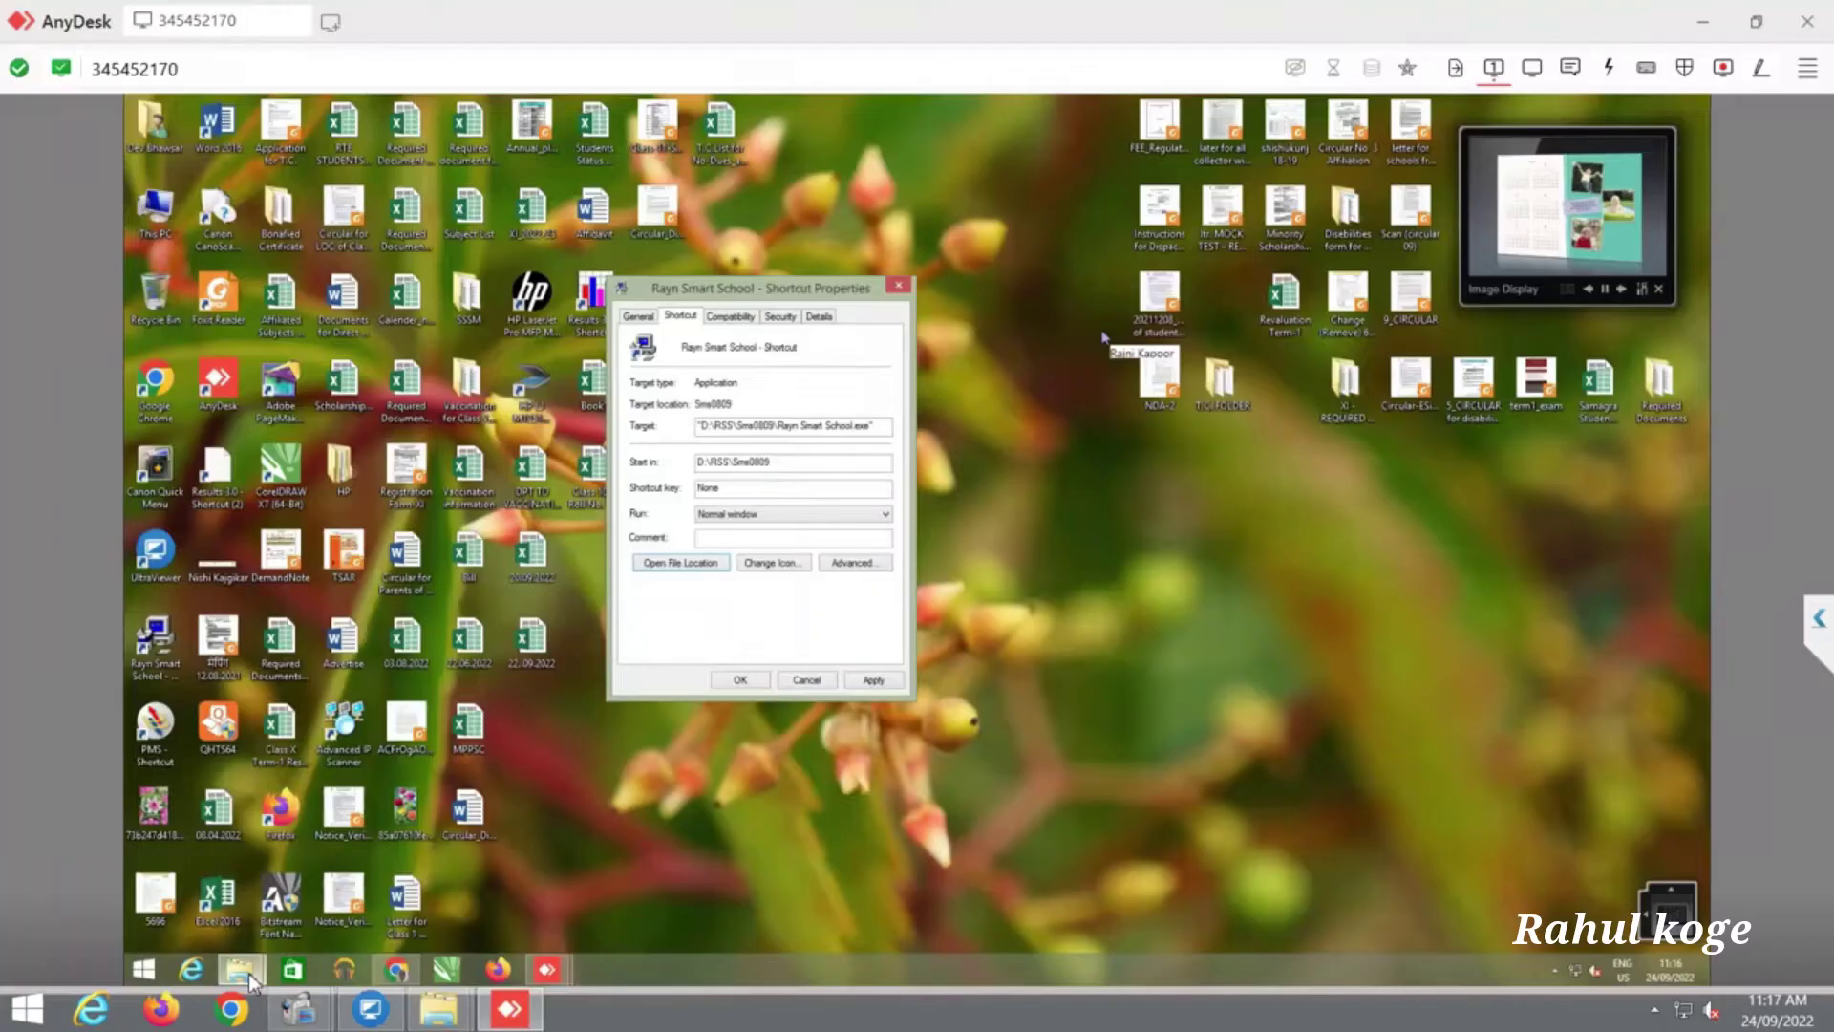
- Copy the selected Rayn Smart School application from the remote computer's Sms0809 folder onto the local desktop
mouse_move(244, 970)
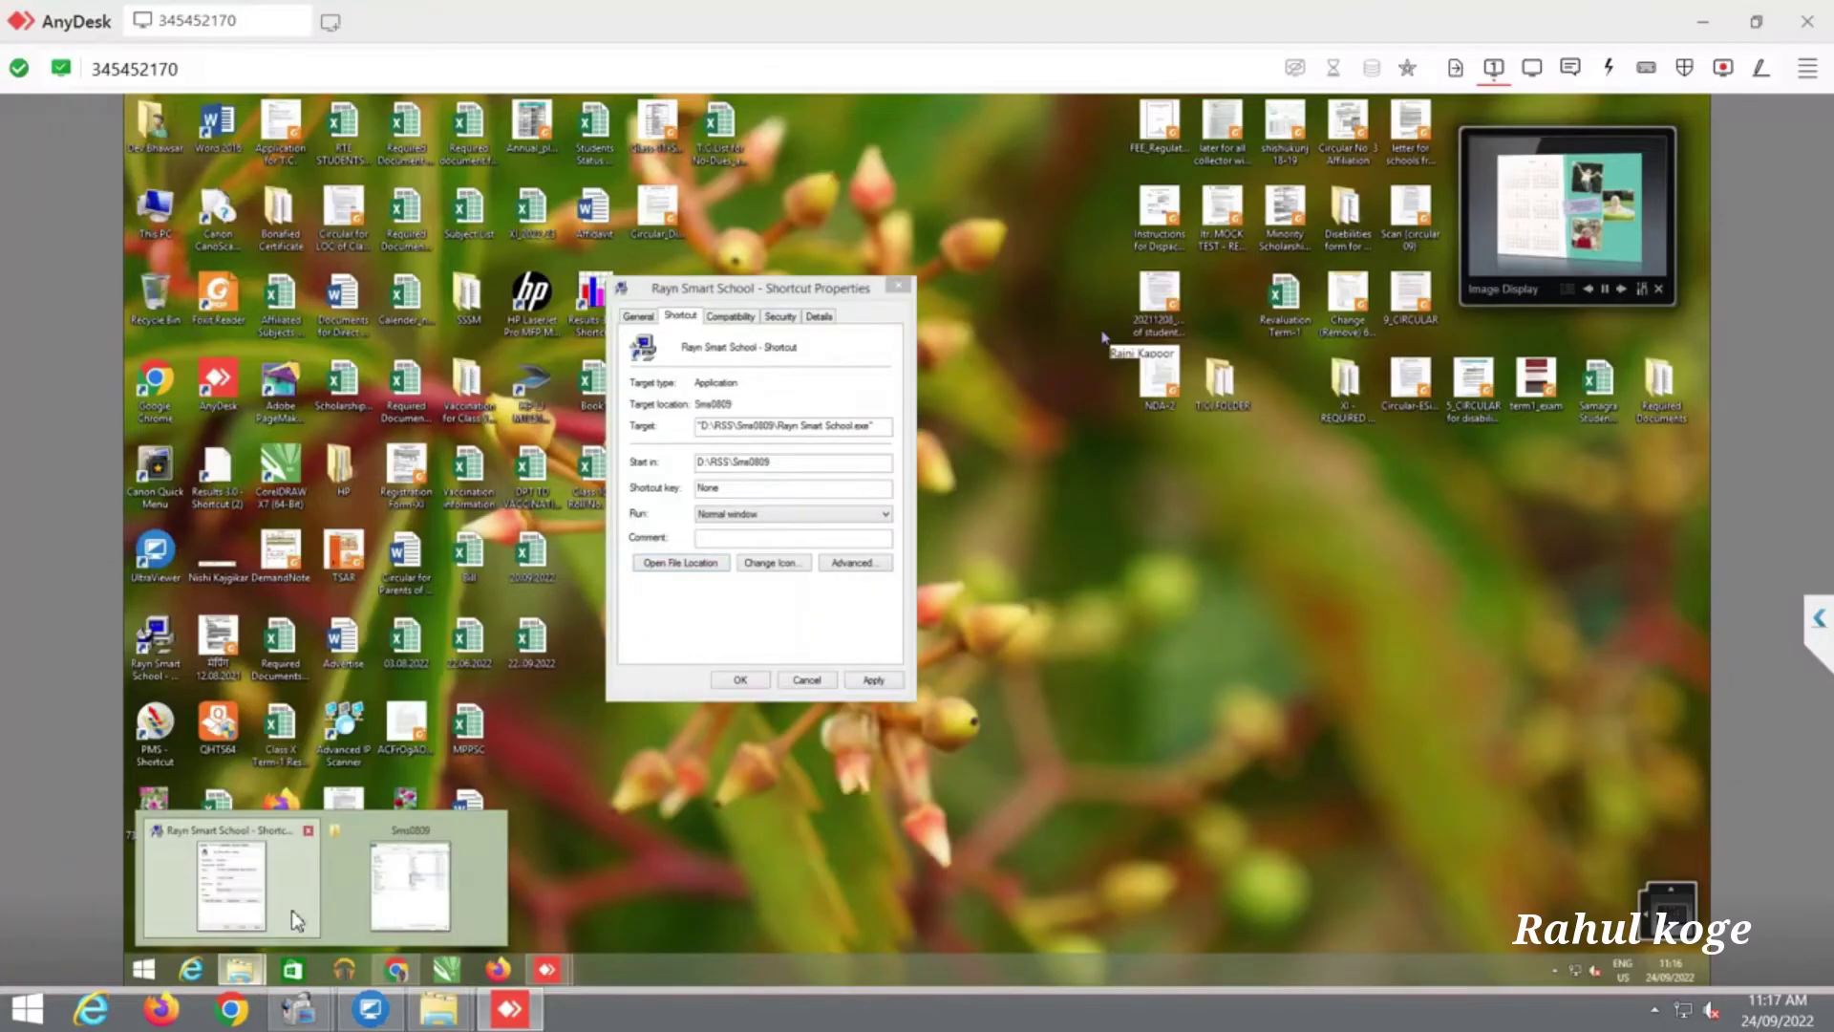
mouse_move(382, 893)
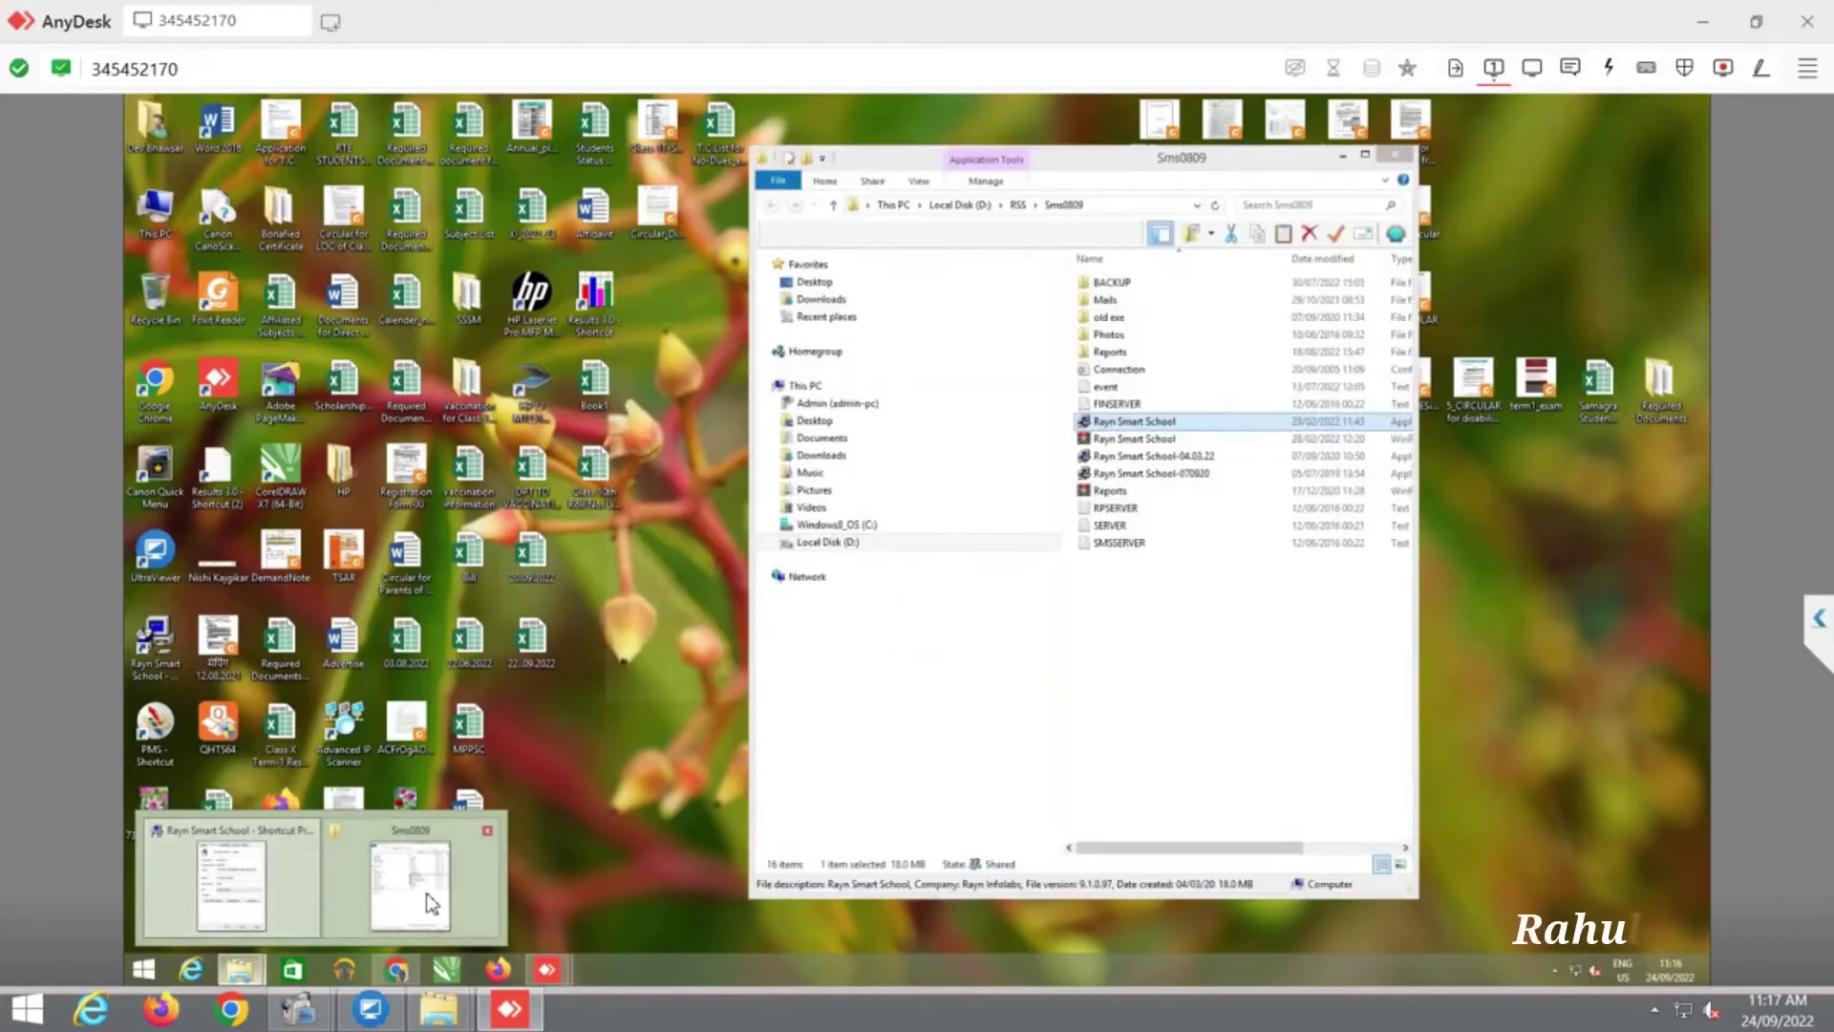
left_click(432, 903)
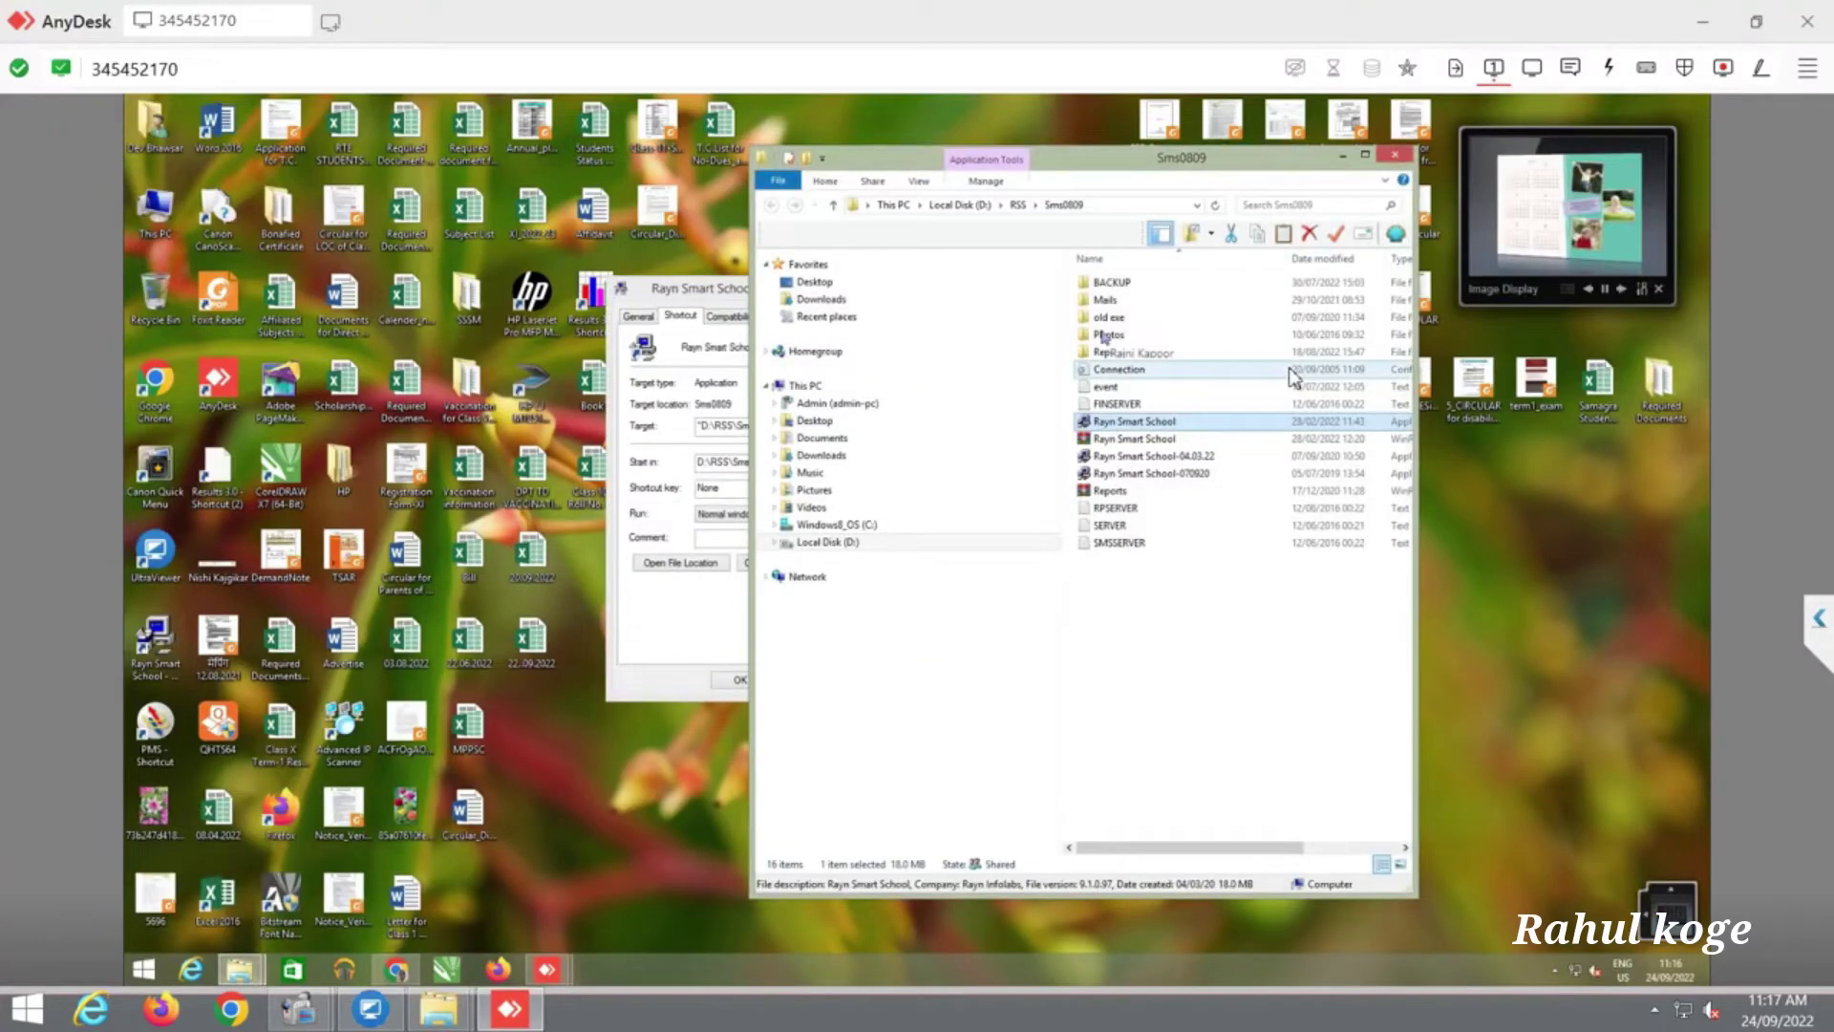
right_click(1158, 423)
left_click(1206, 693)
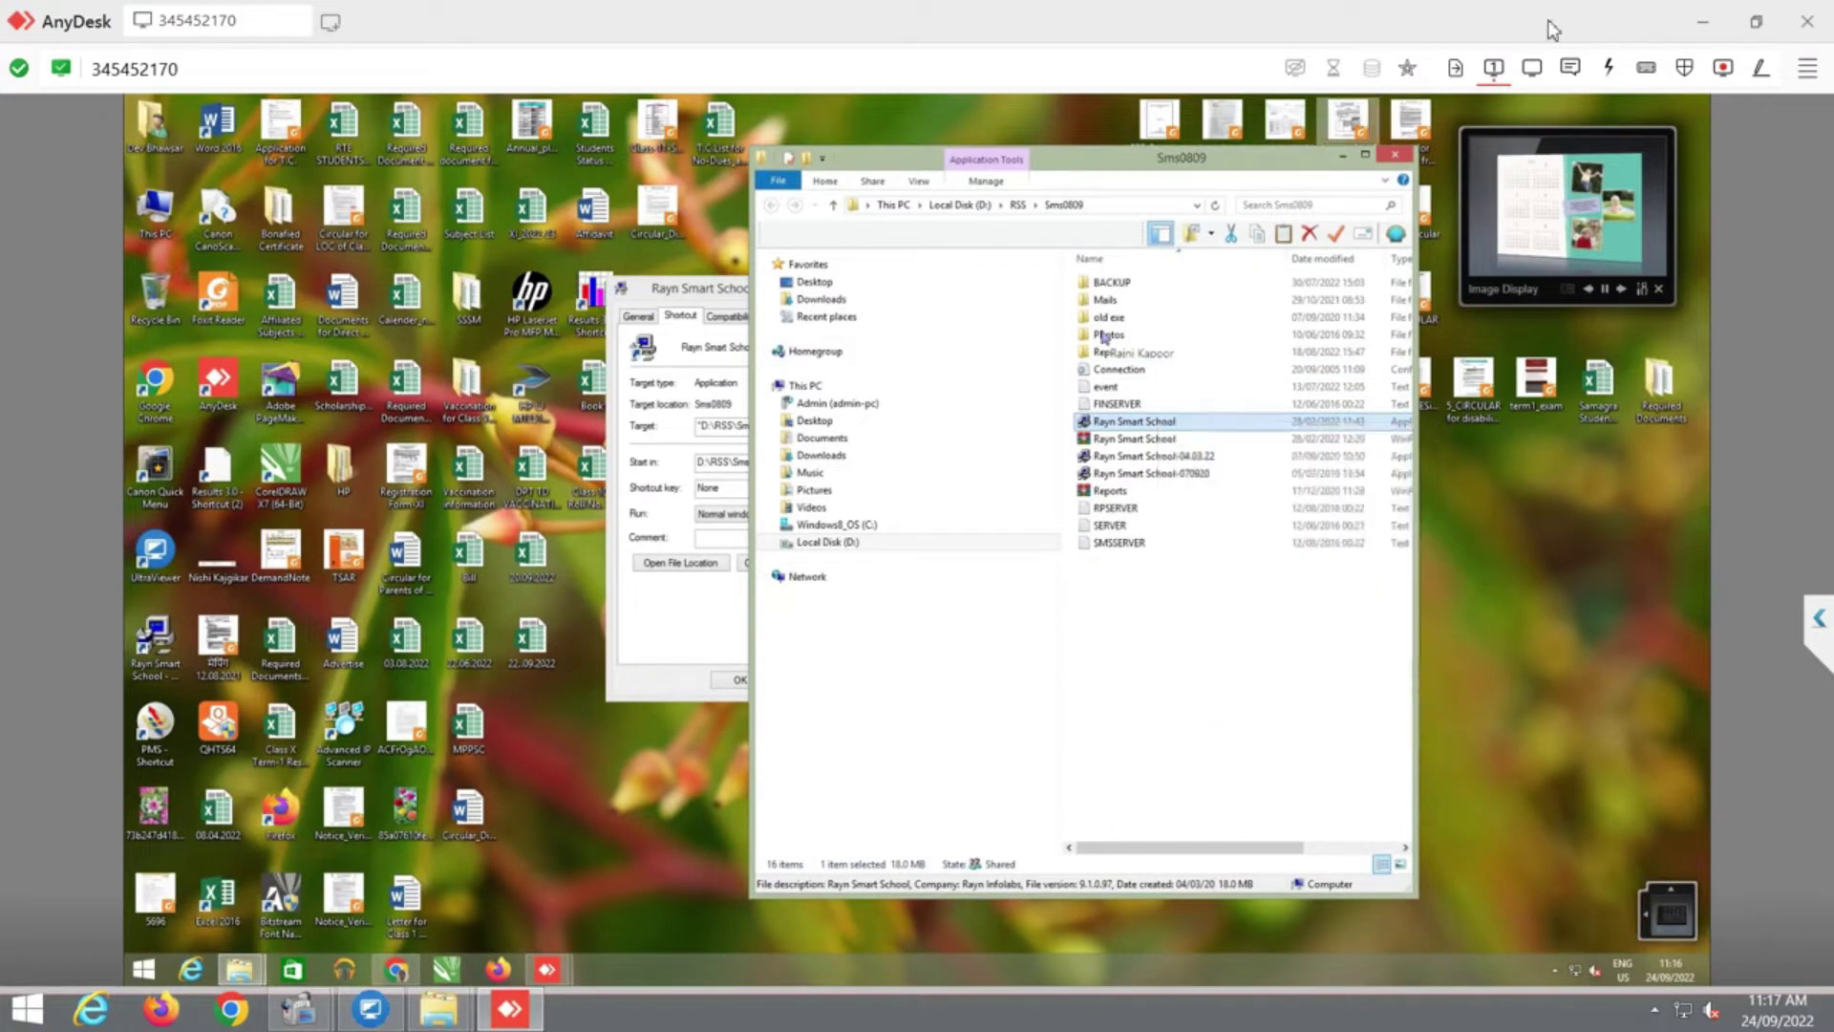
left_click(1702, 21)
right_click(979, 337)
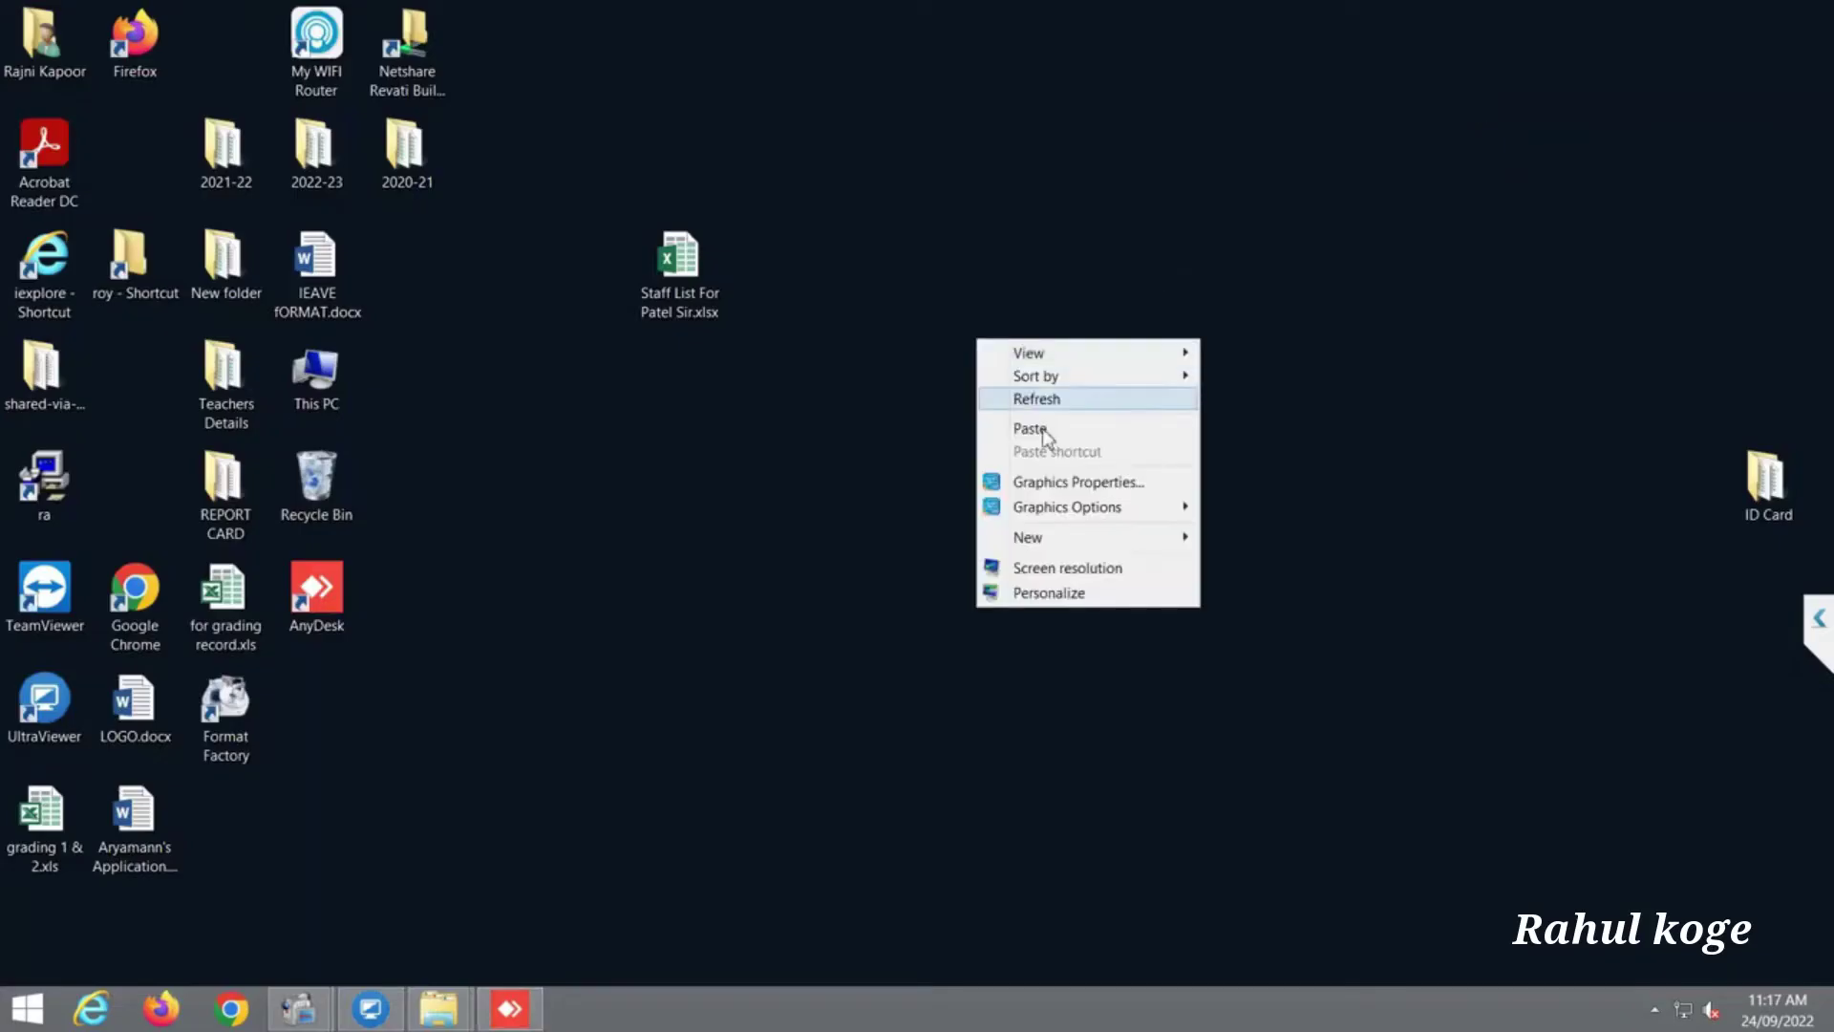
left_click(1030, 428)
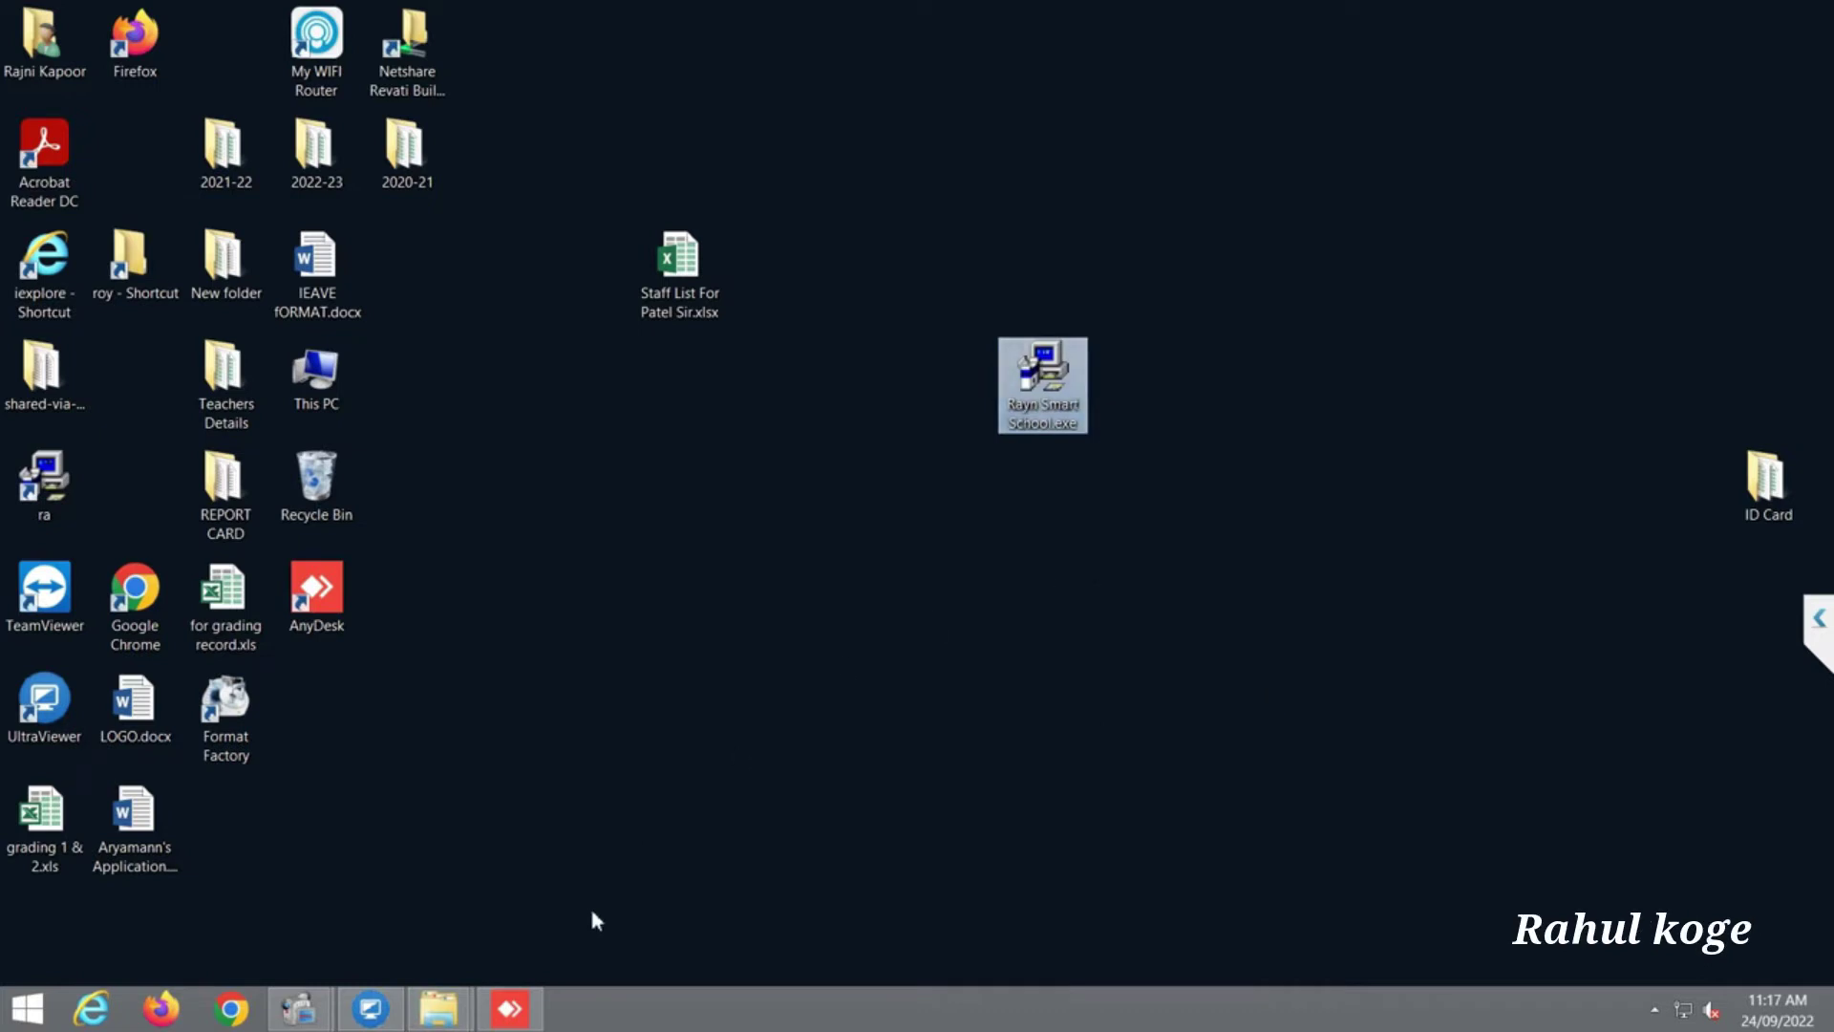
- Rename Rayn Smart School.exe in the Rss folder on Local Disk (D:) as Rayn Smart School-24.09.22.exe
left_click(450, 1019)
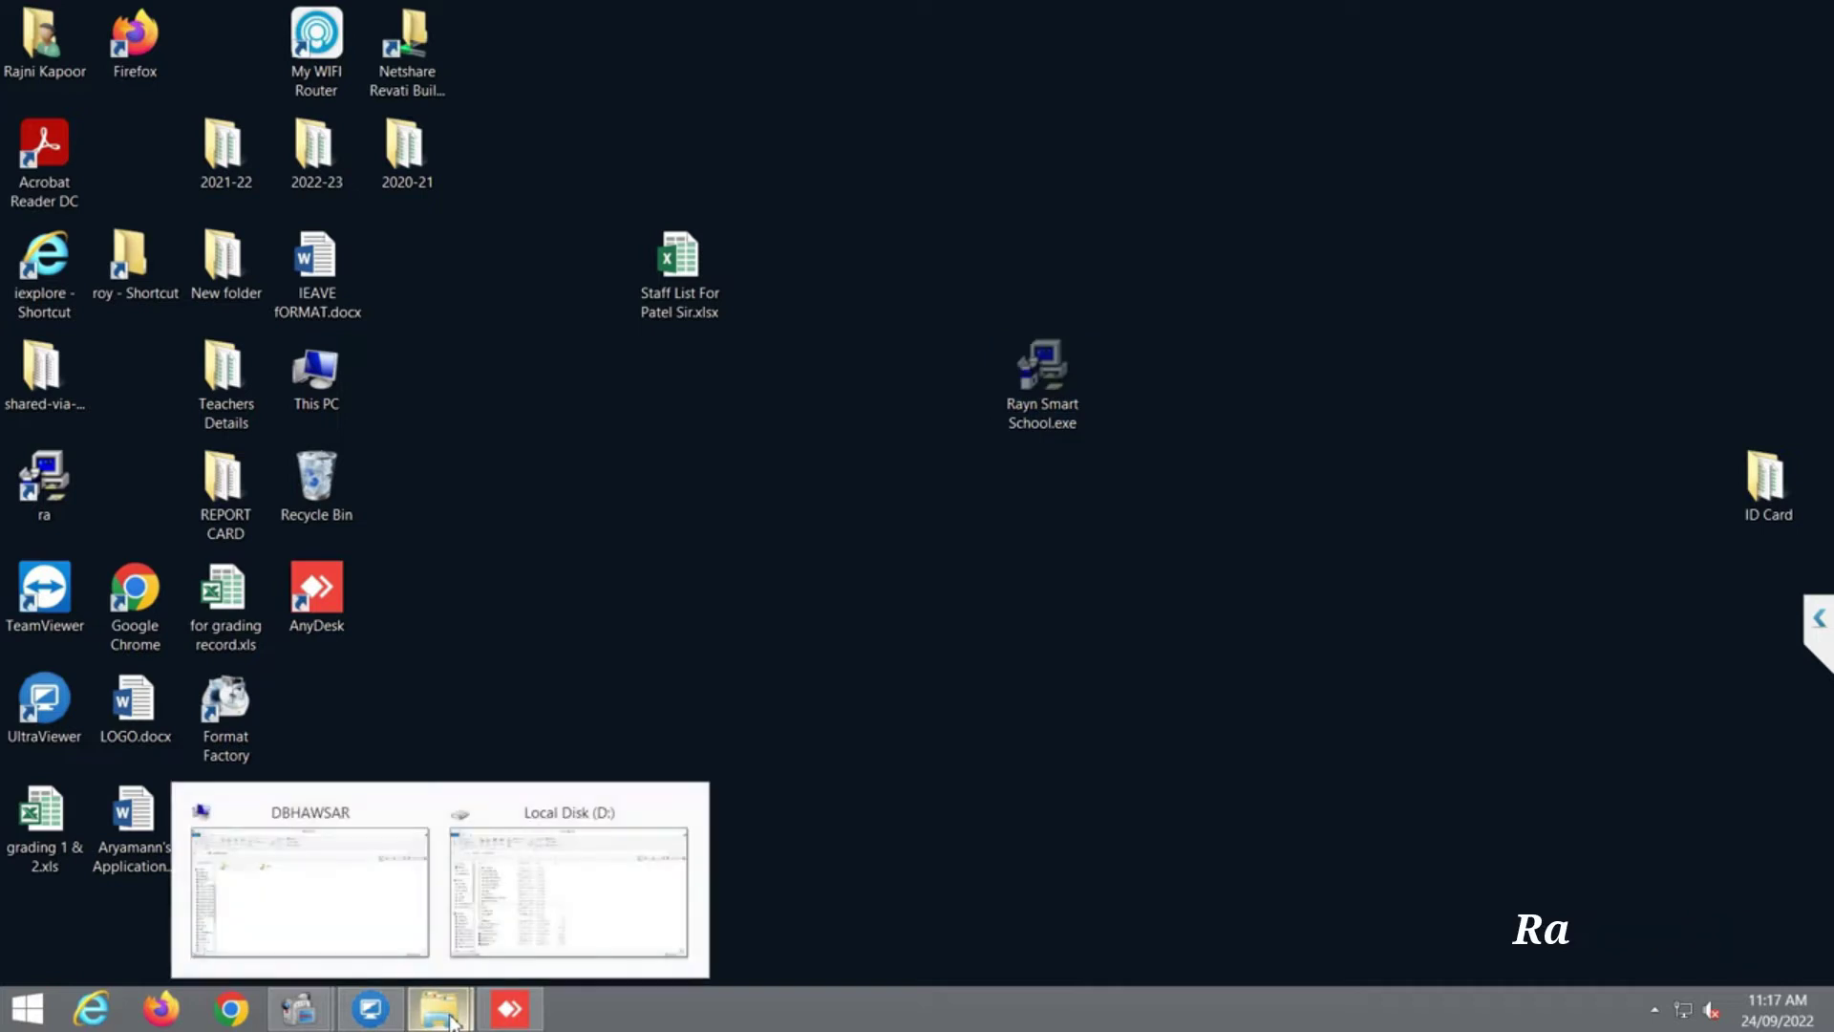
left_click(600, 886)
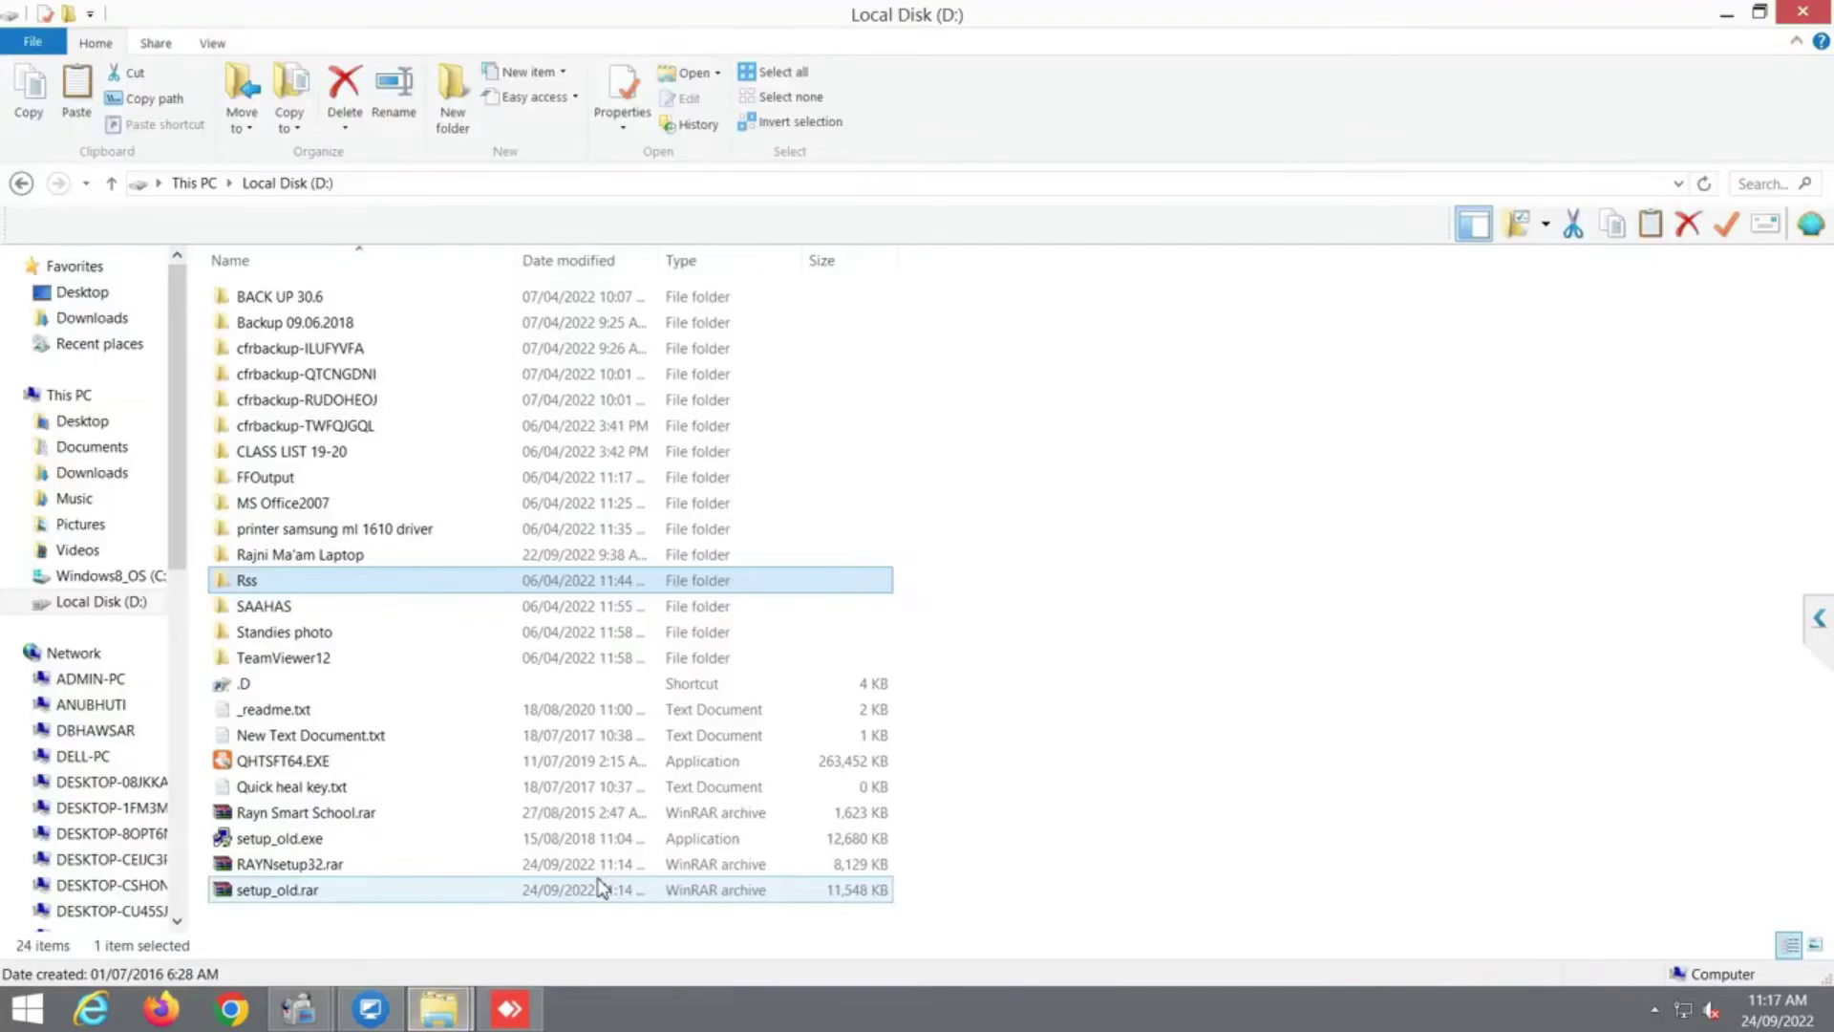
double_click(241, 583)
left_click(286, 480)
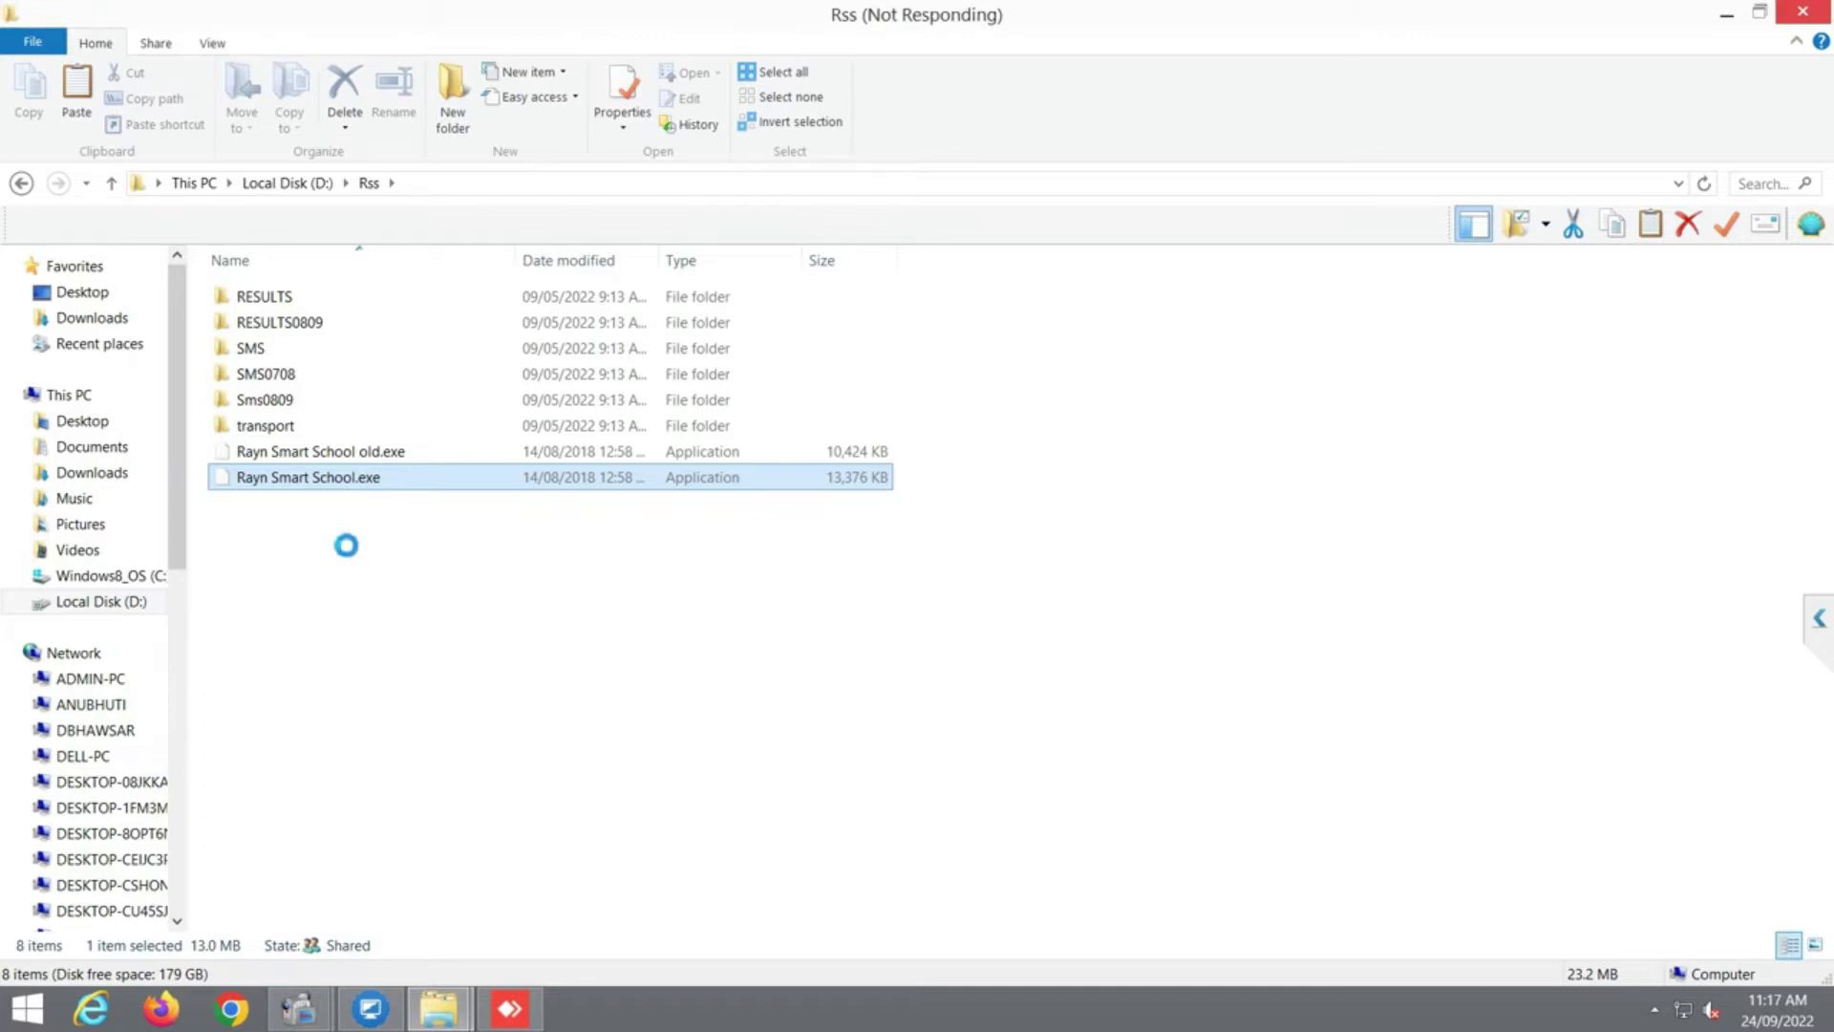
key("F2")
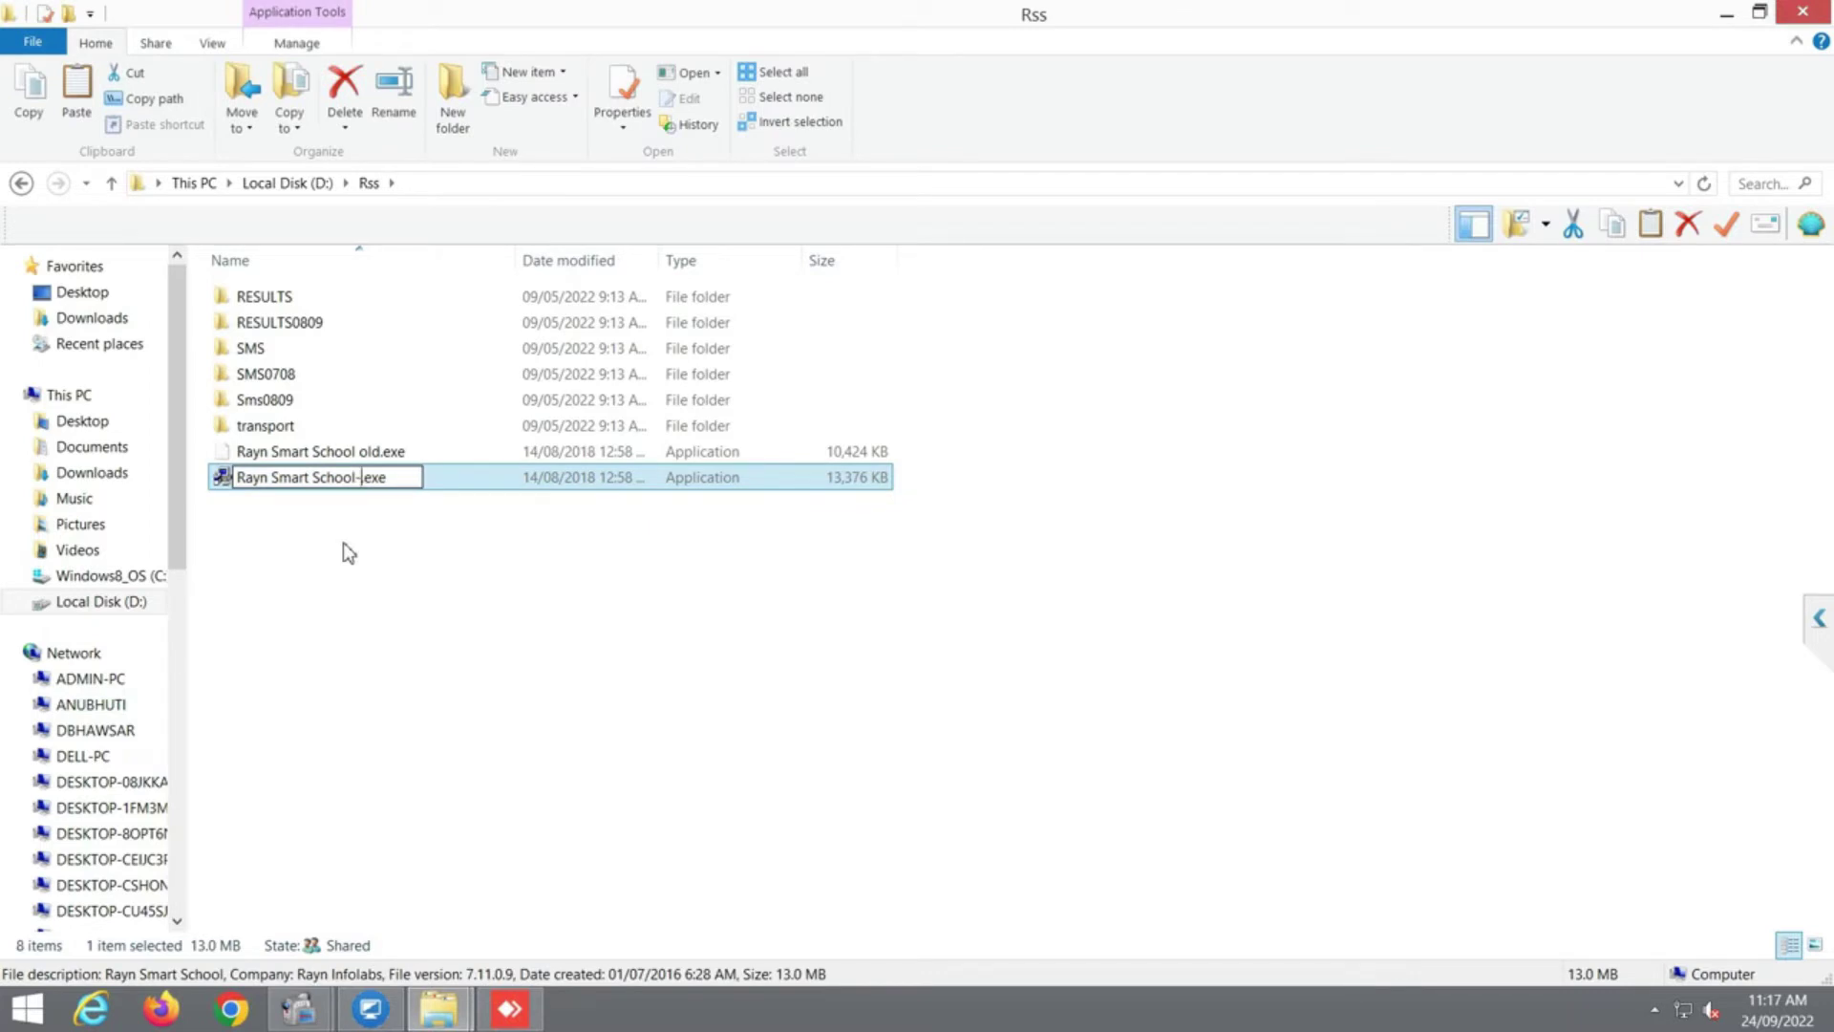
type("-24.09.22")
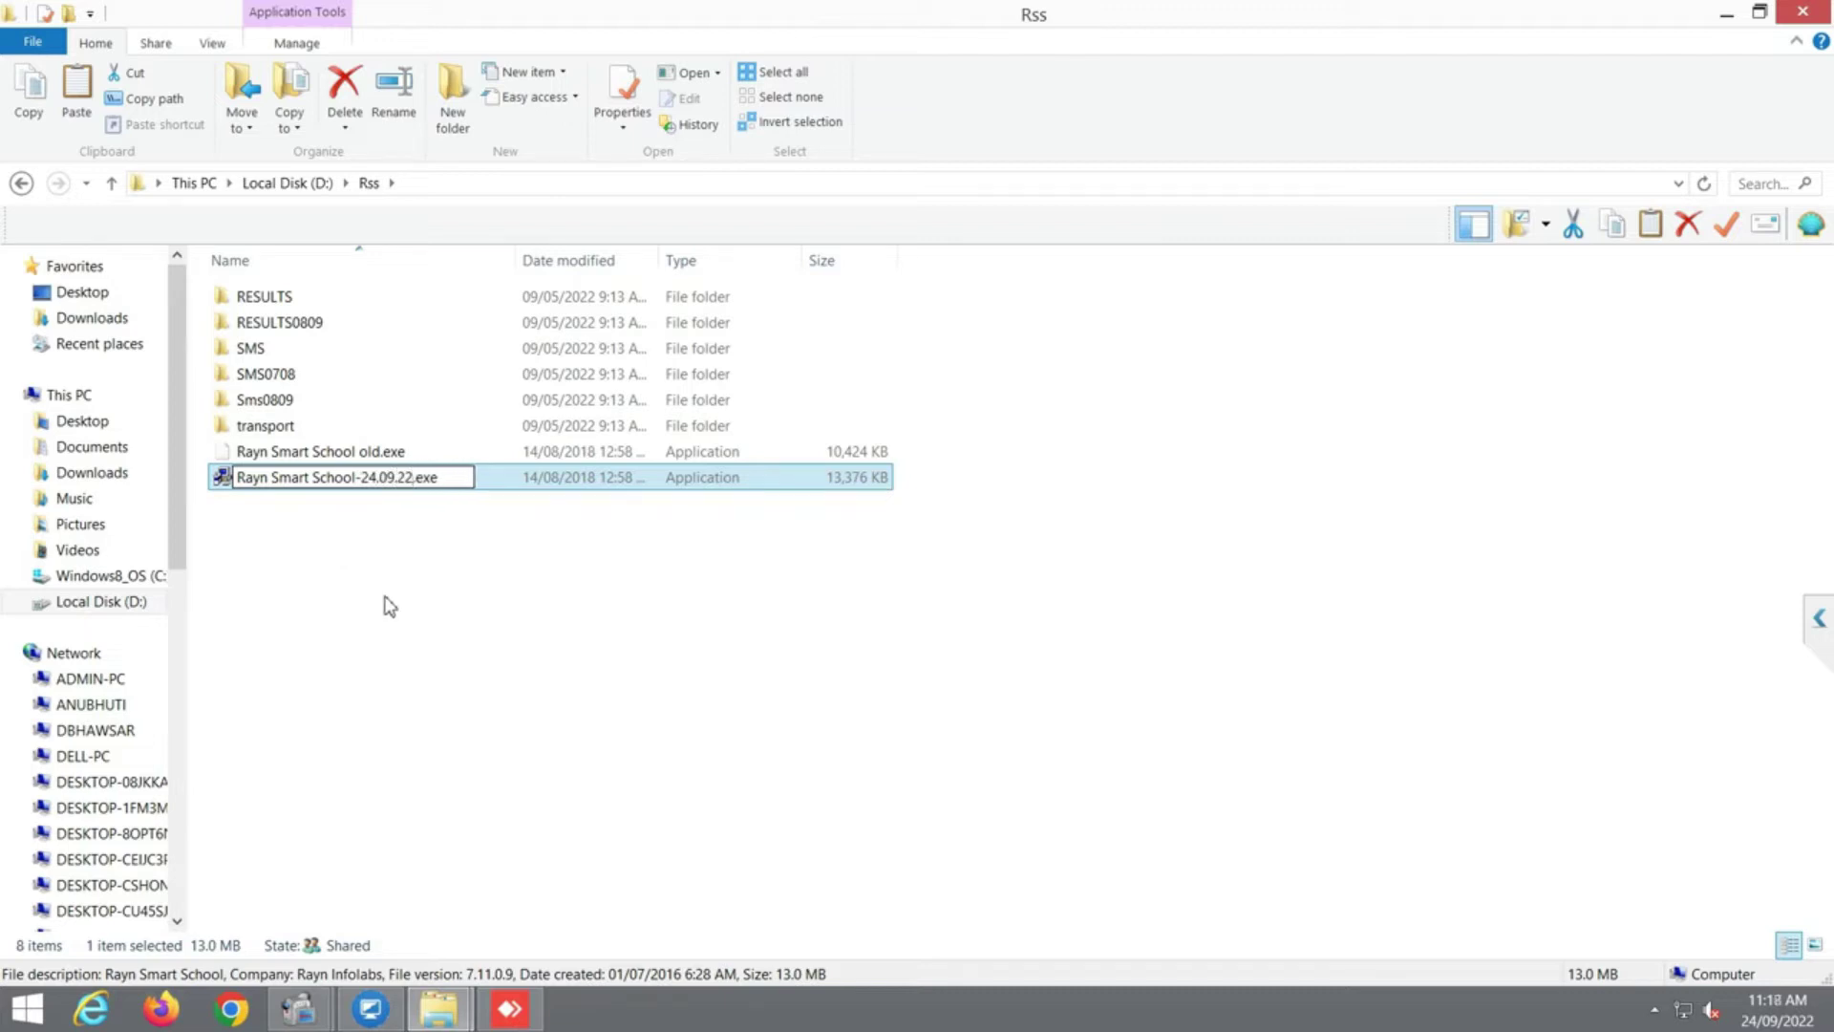
key("Return")
- Paste the new Rayn Smart School.exe into the Rss folder and hide file name extensions
left_click(339, 625)
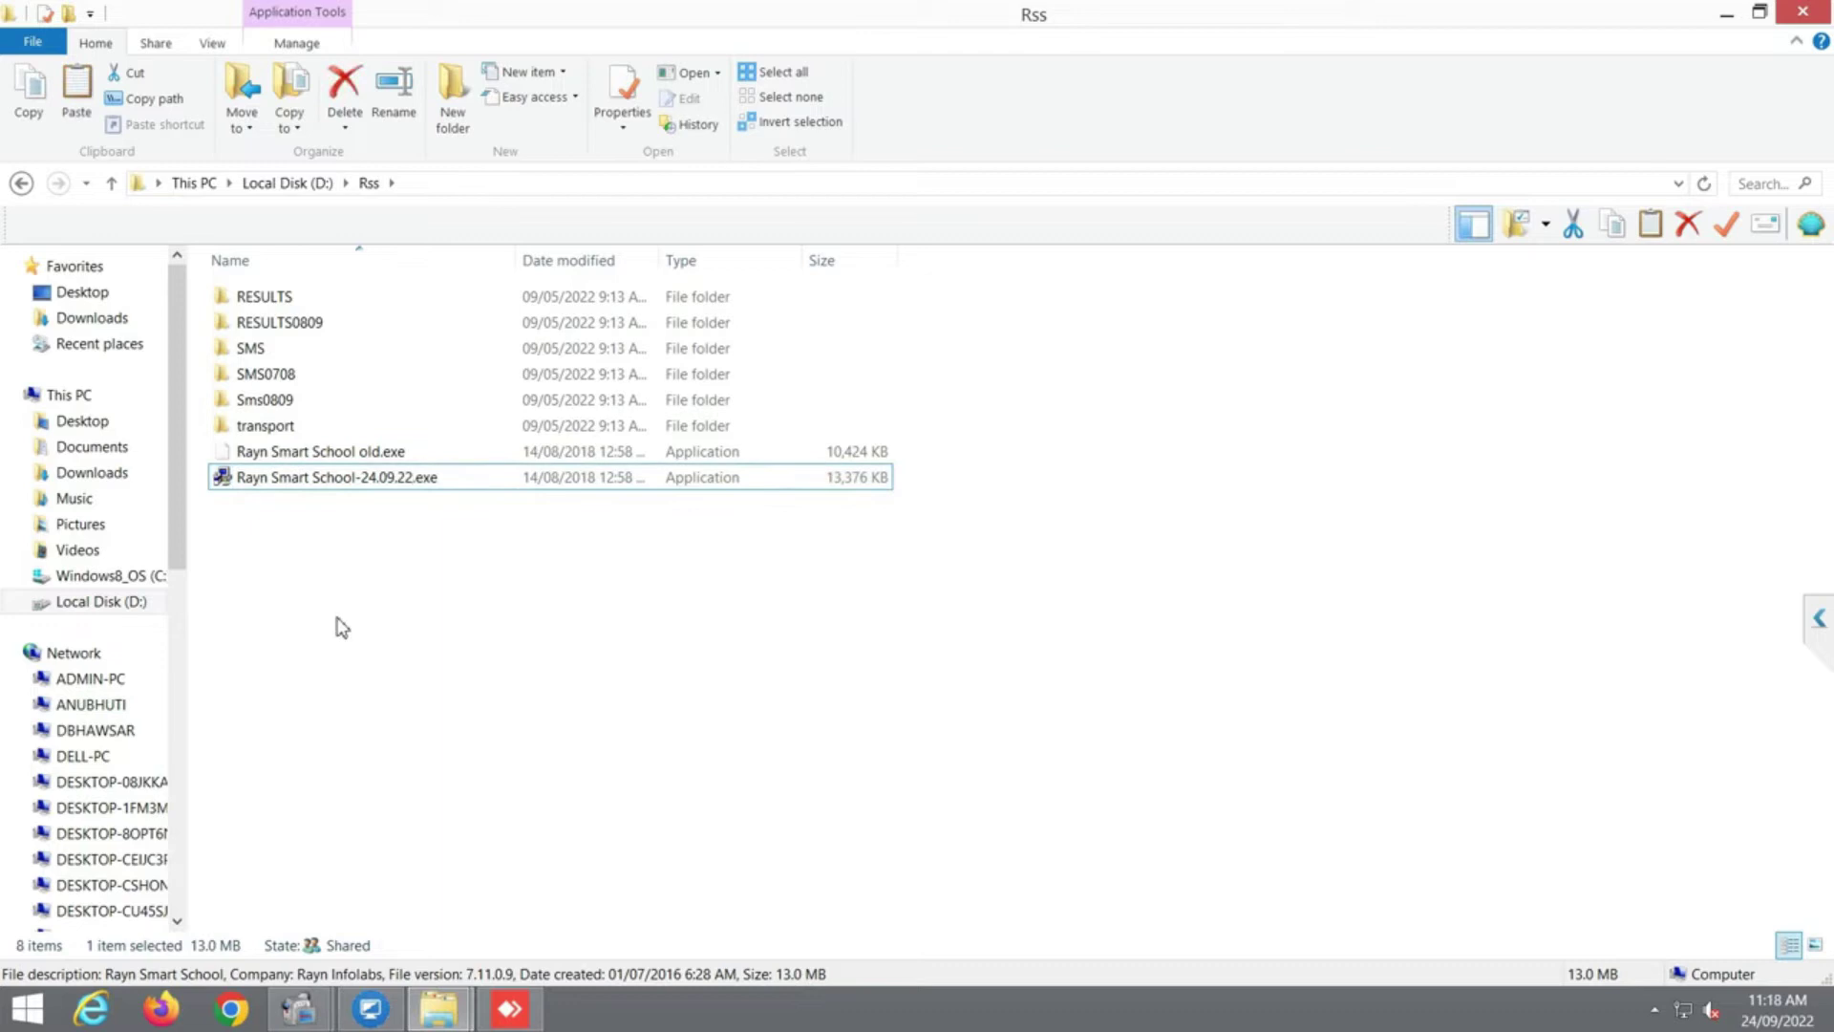
key("ctrl+v")
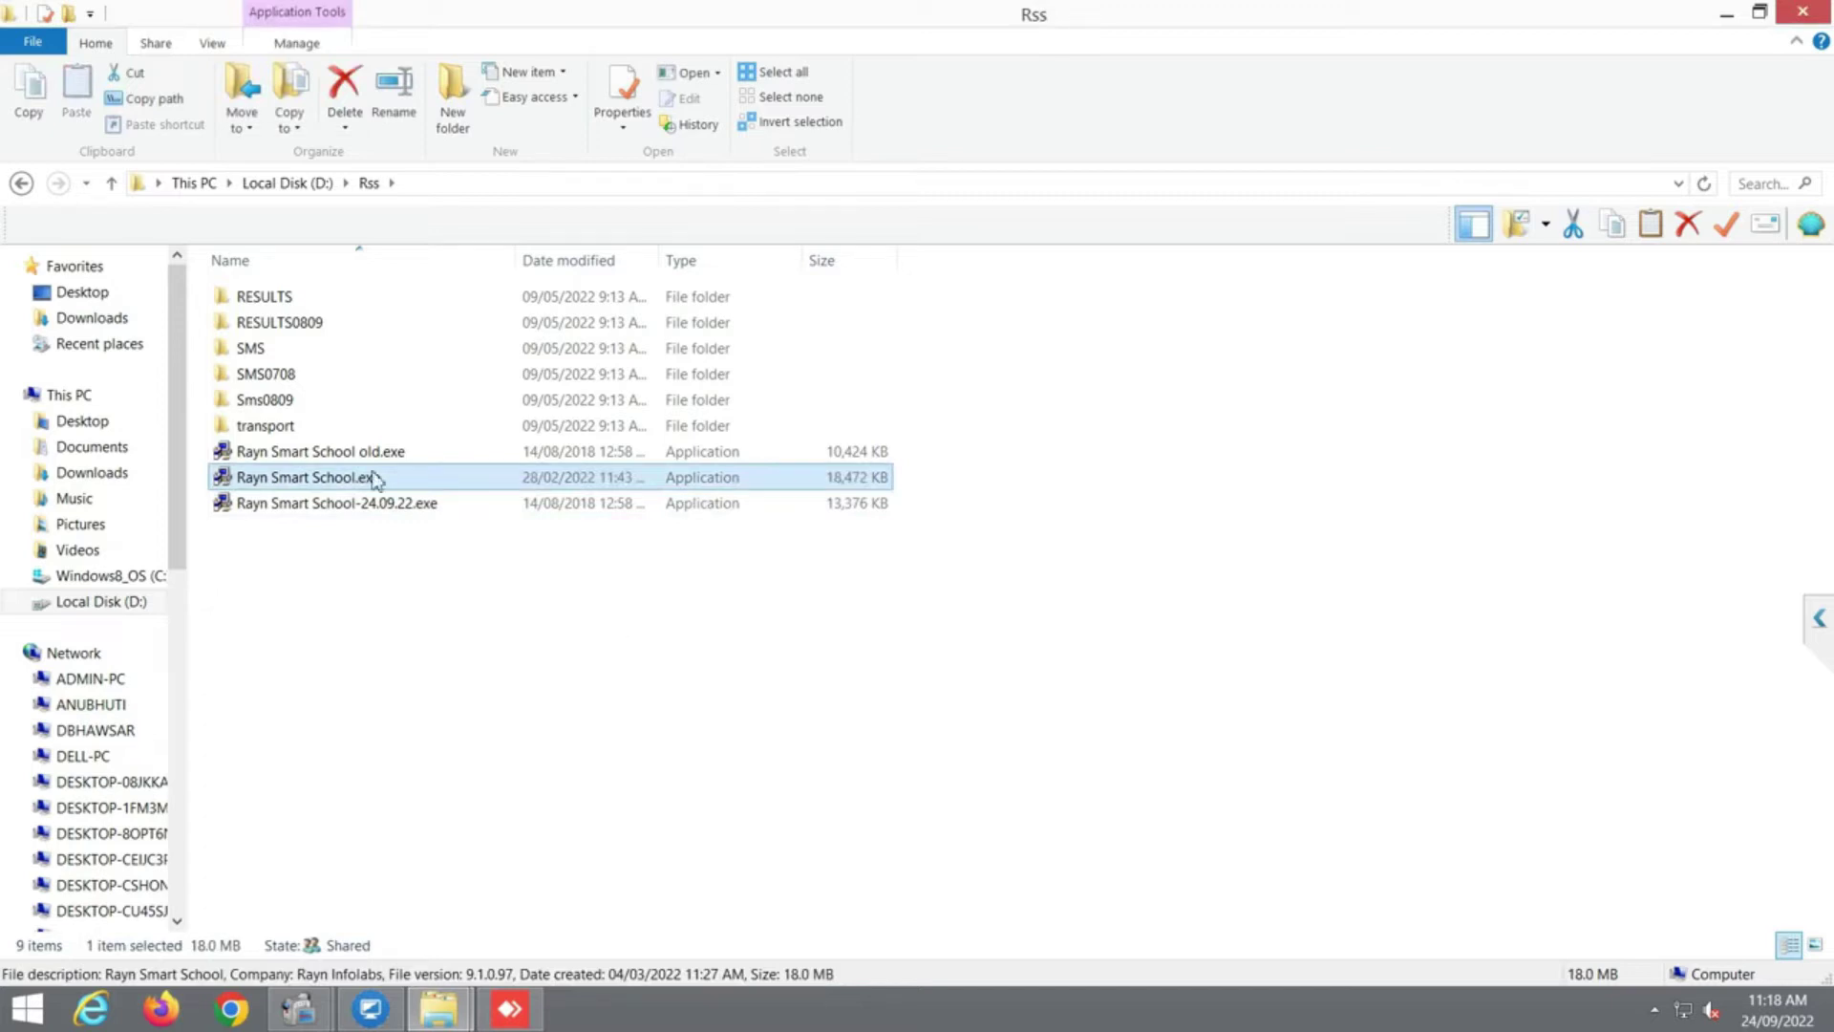
left_click(226, 52)
left_click(873, 101)
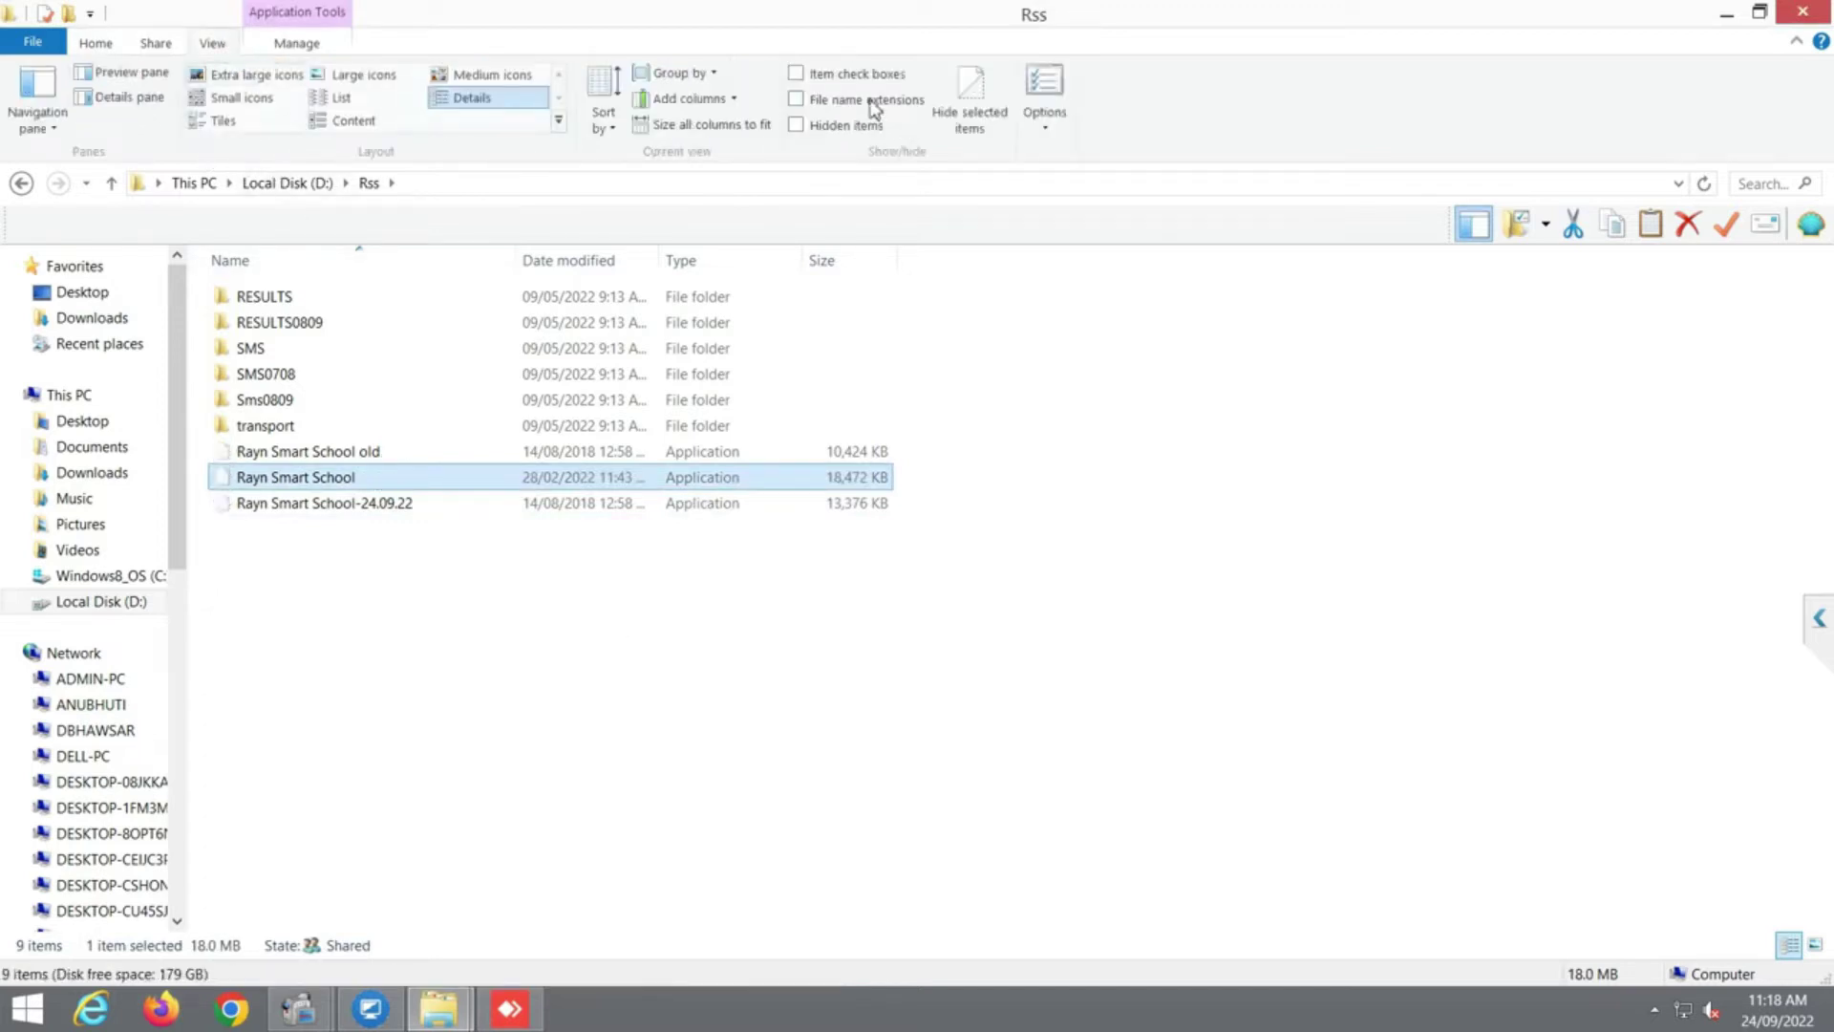
left_click(682, 674)
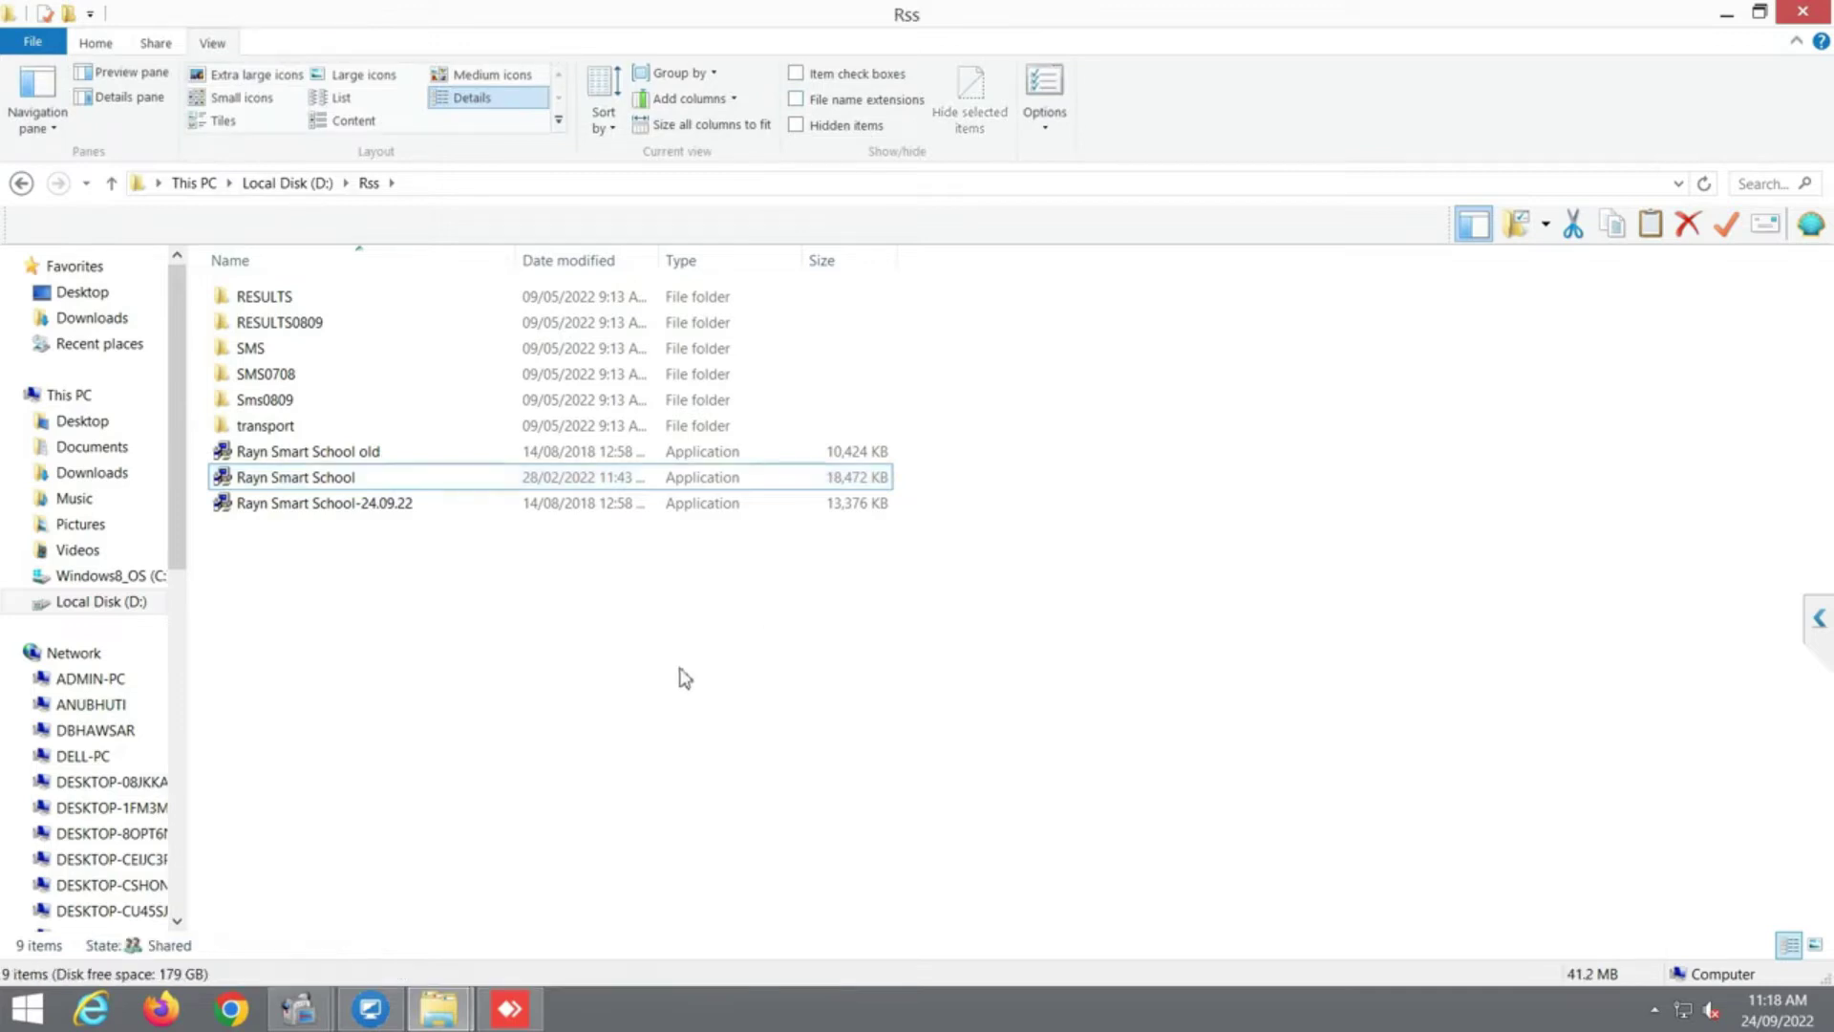
- Delete the setup_old application from Local Disk (D:)
left_click(303, 183)
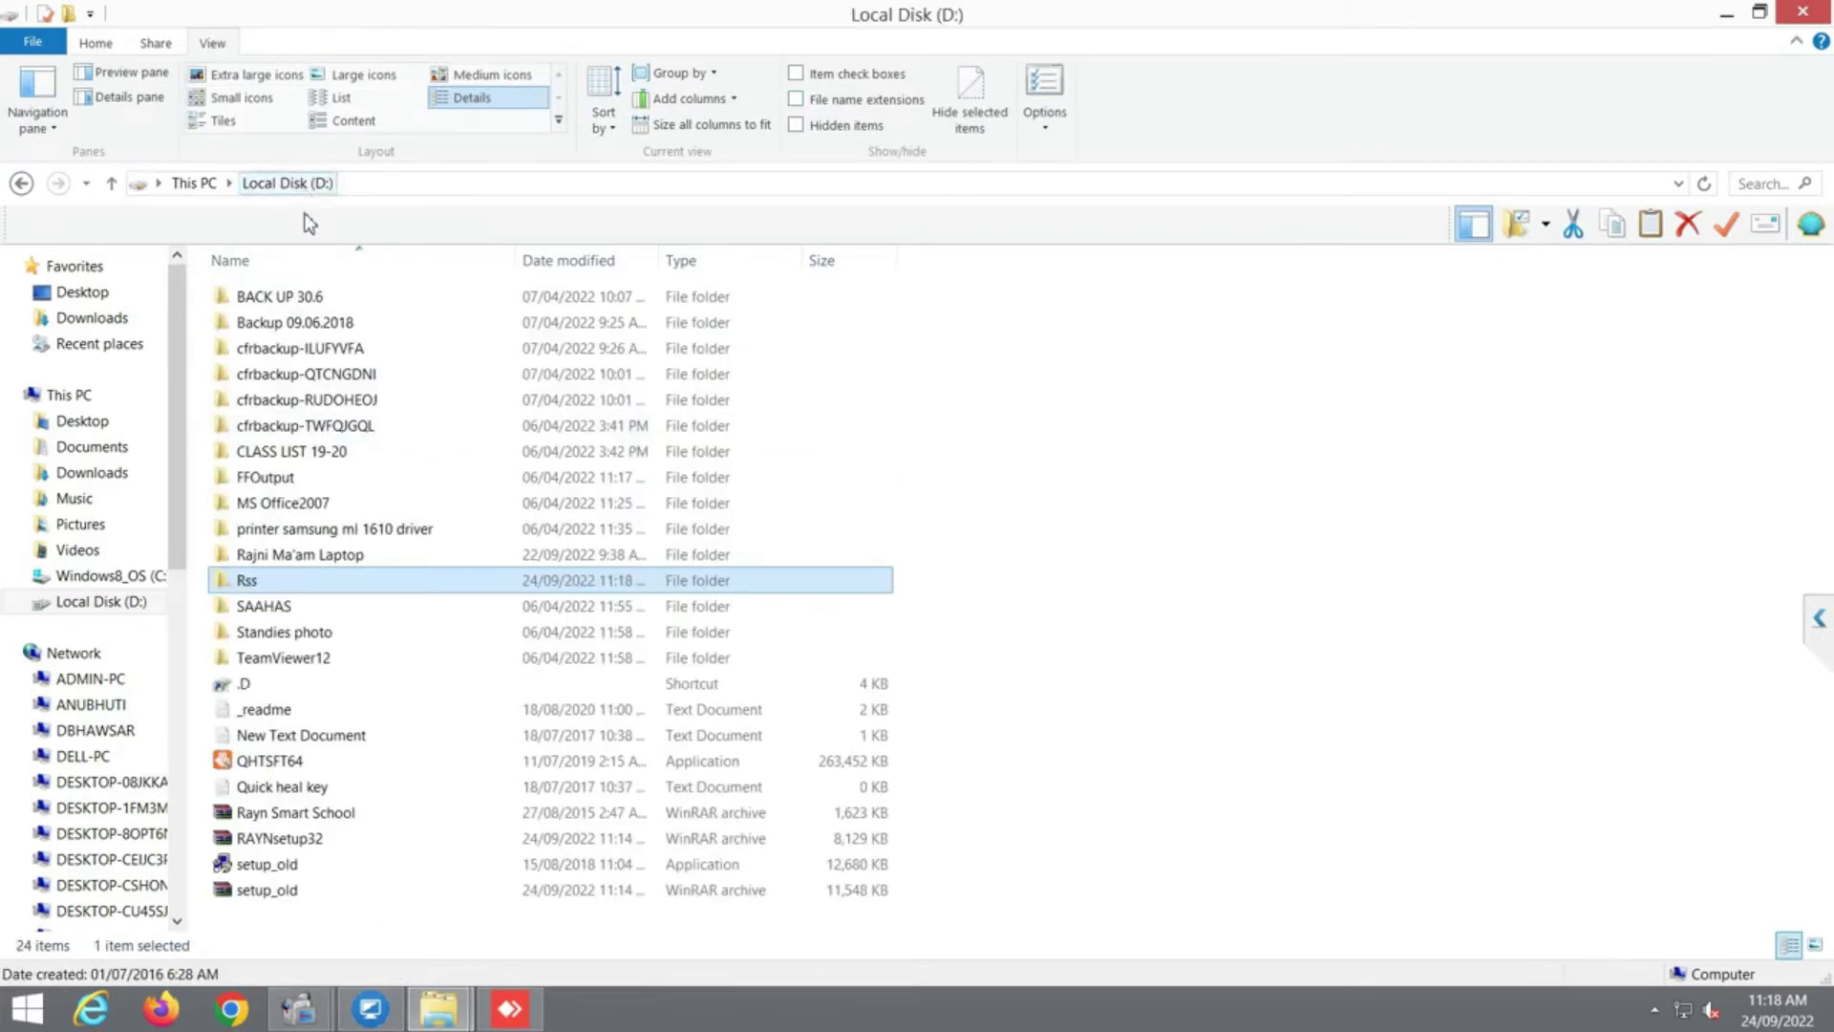
left_click(272, 866)
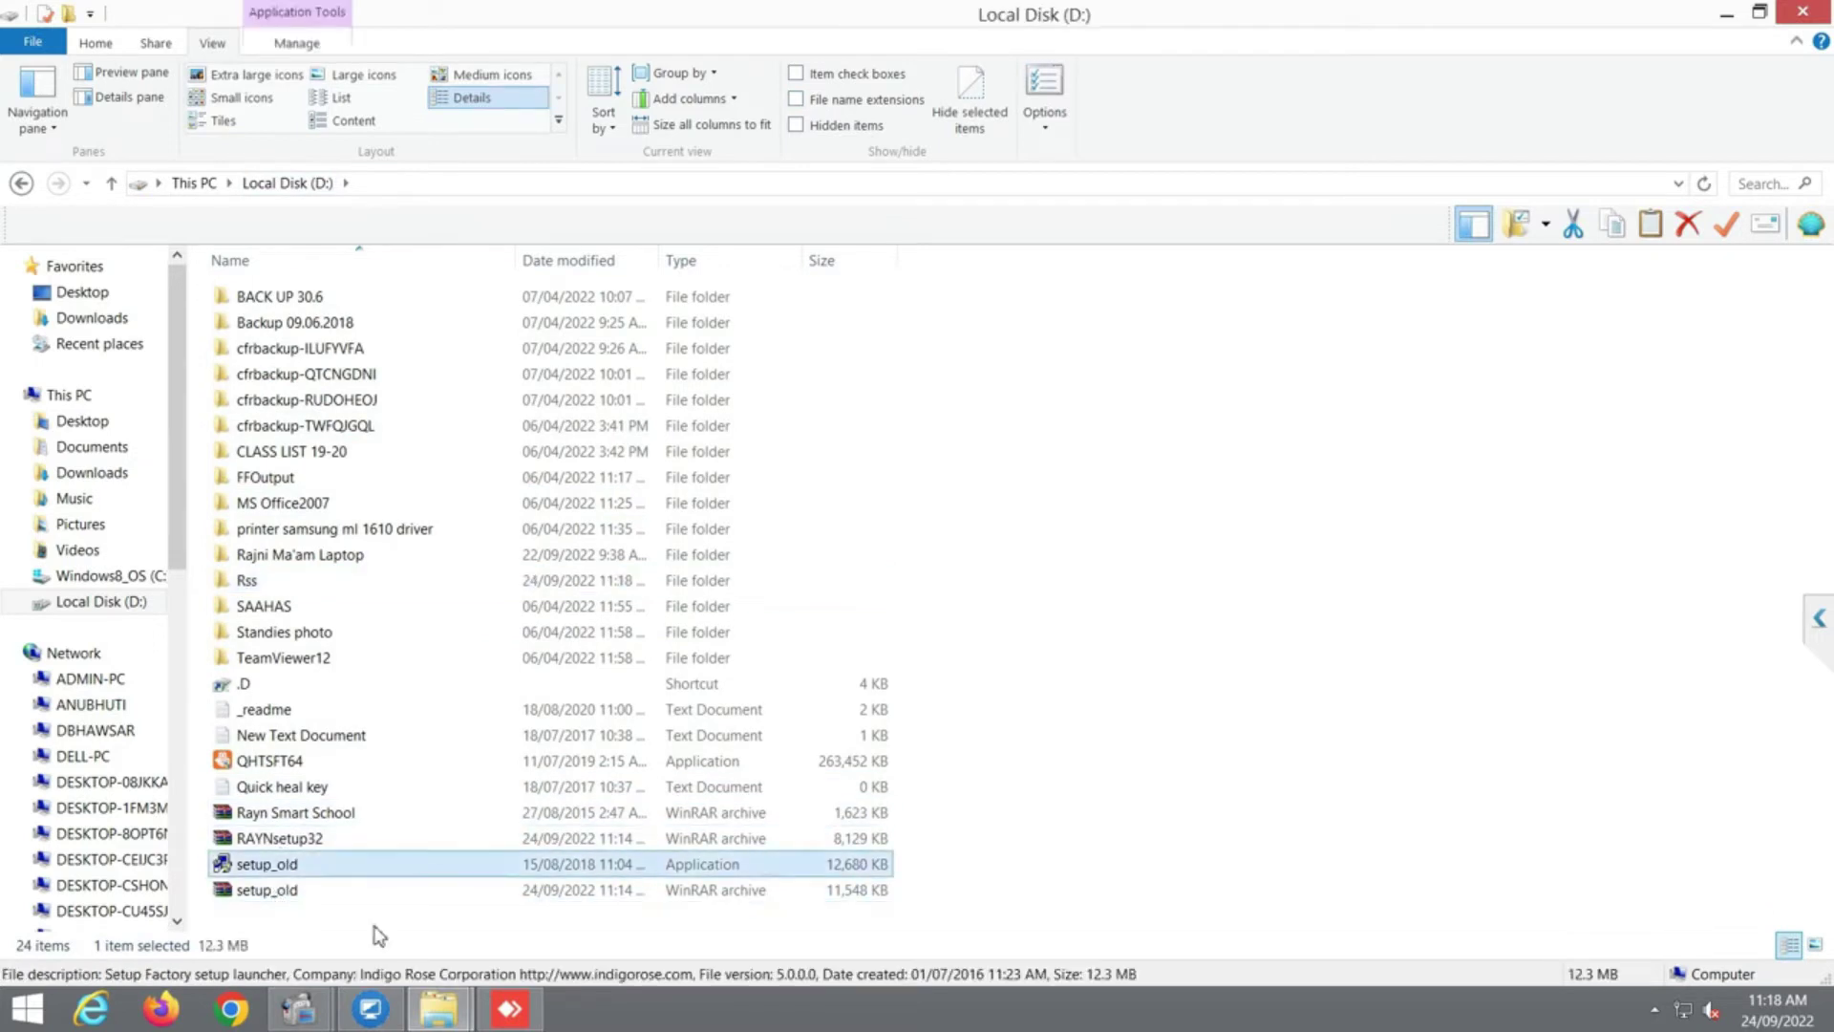
key("Delete")
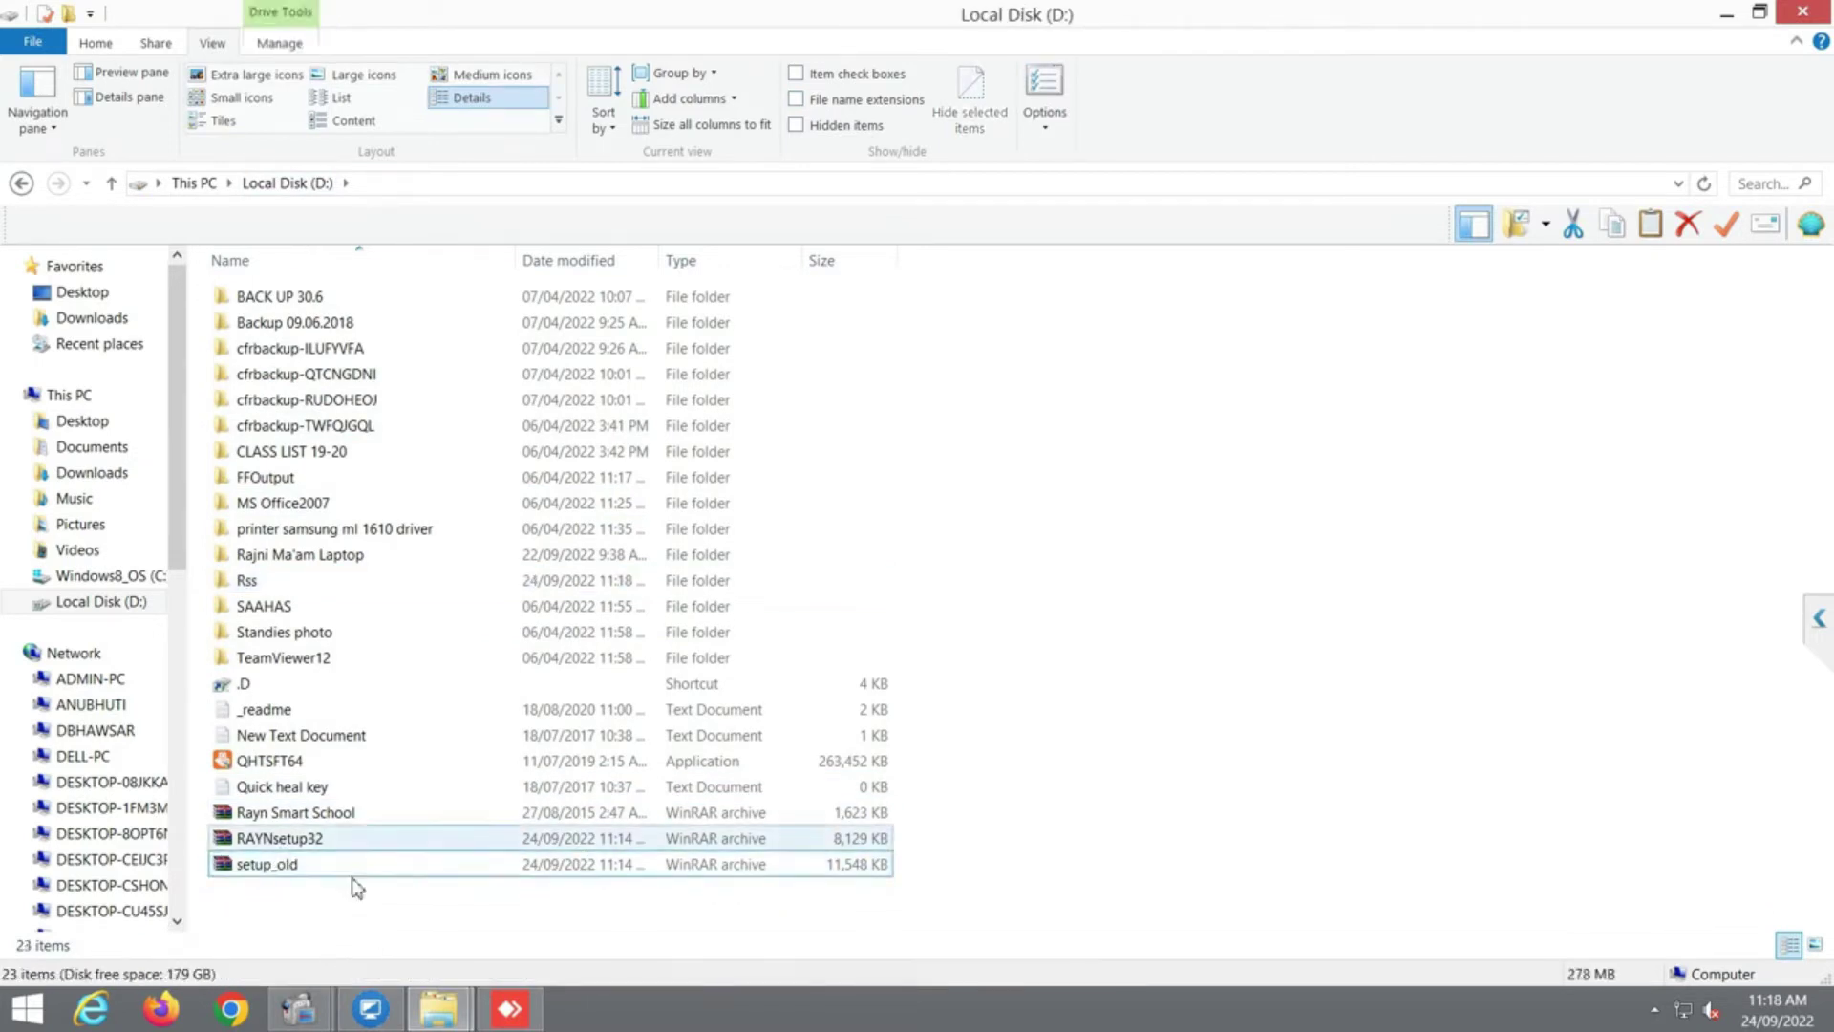
- Extract the setup_old and RAYNsetup32 archives directly into Local Disk (D:)
right_click(285, 881)
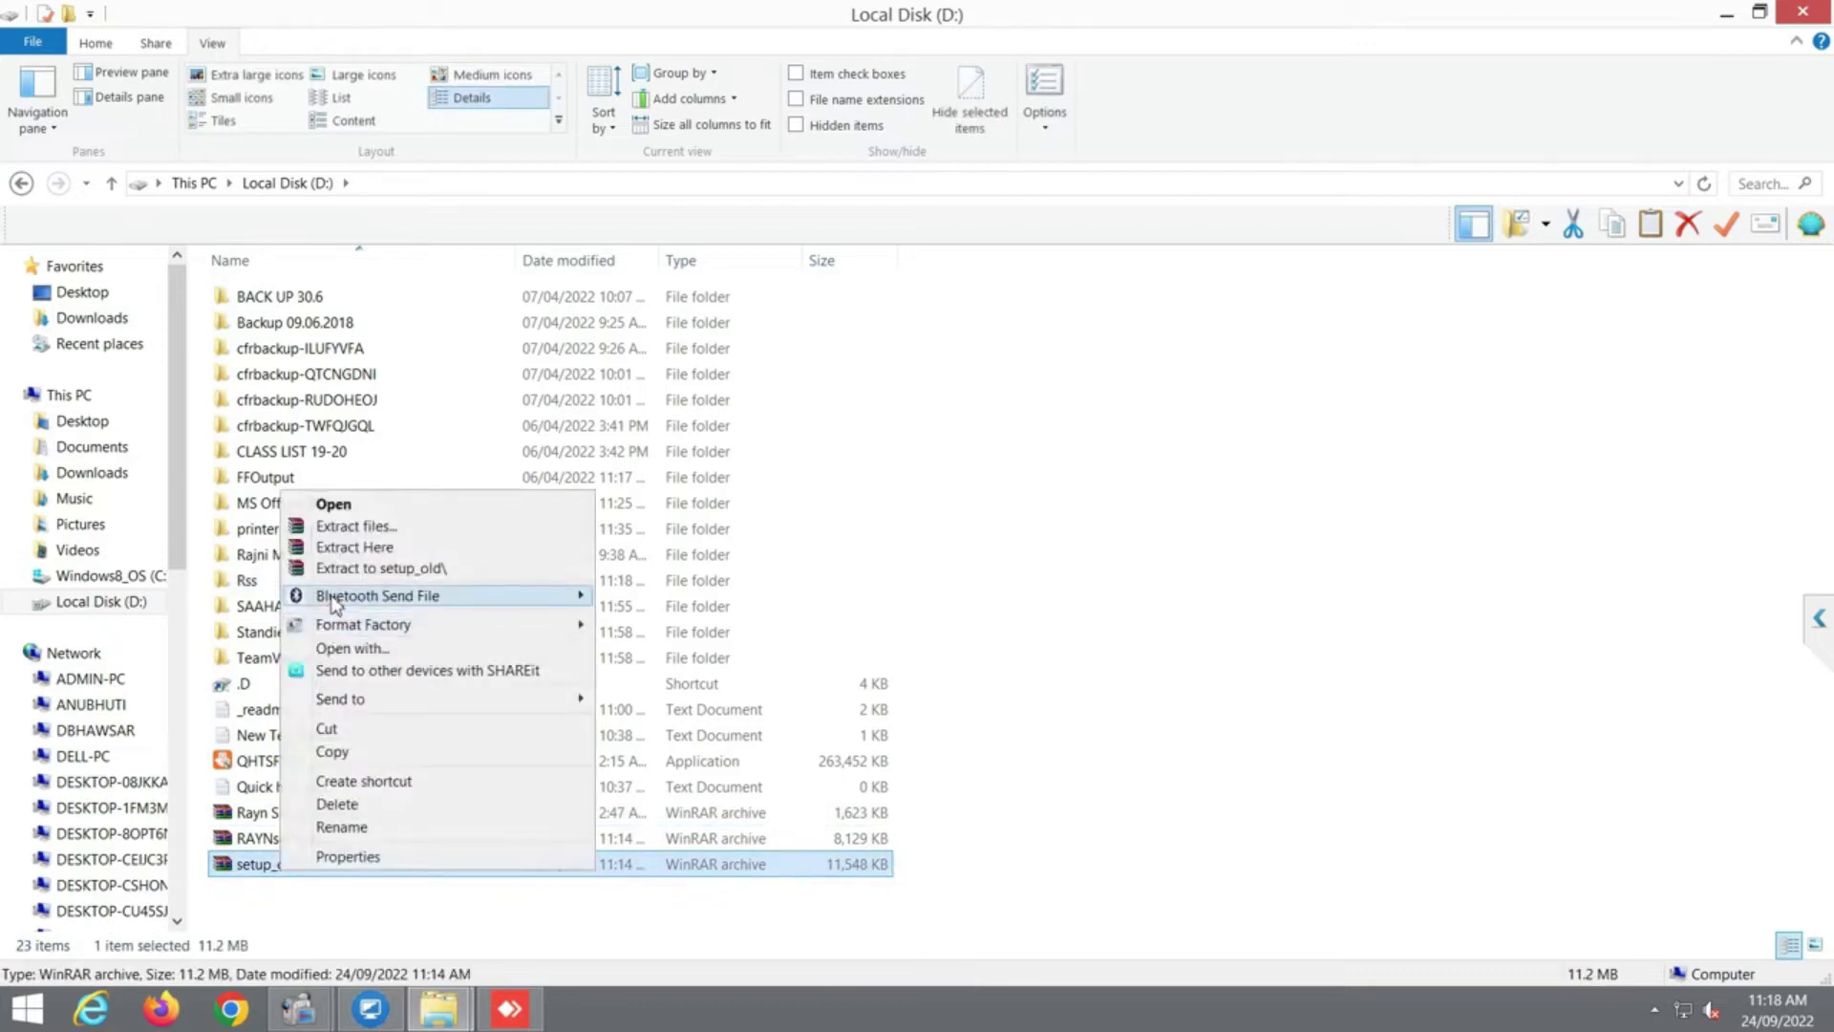
left_click(356, 546)
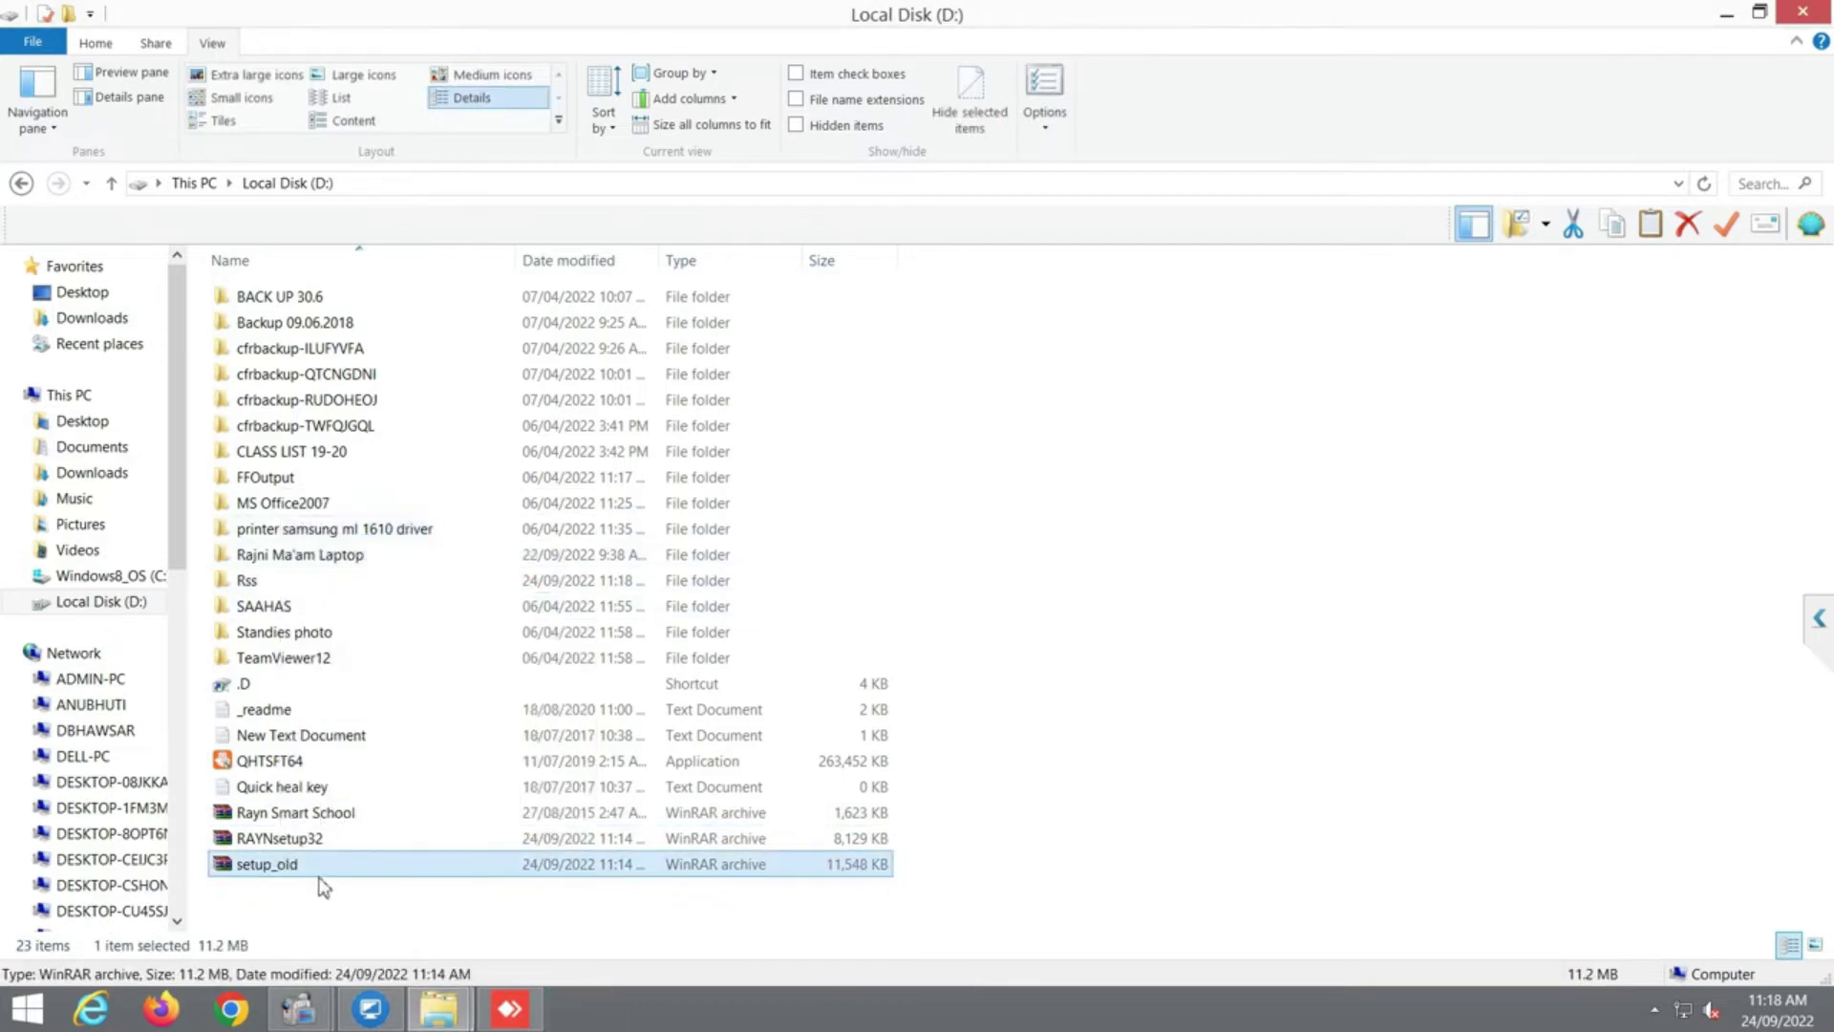
right_click(253, 844)
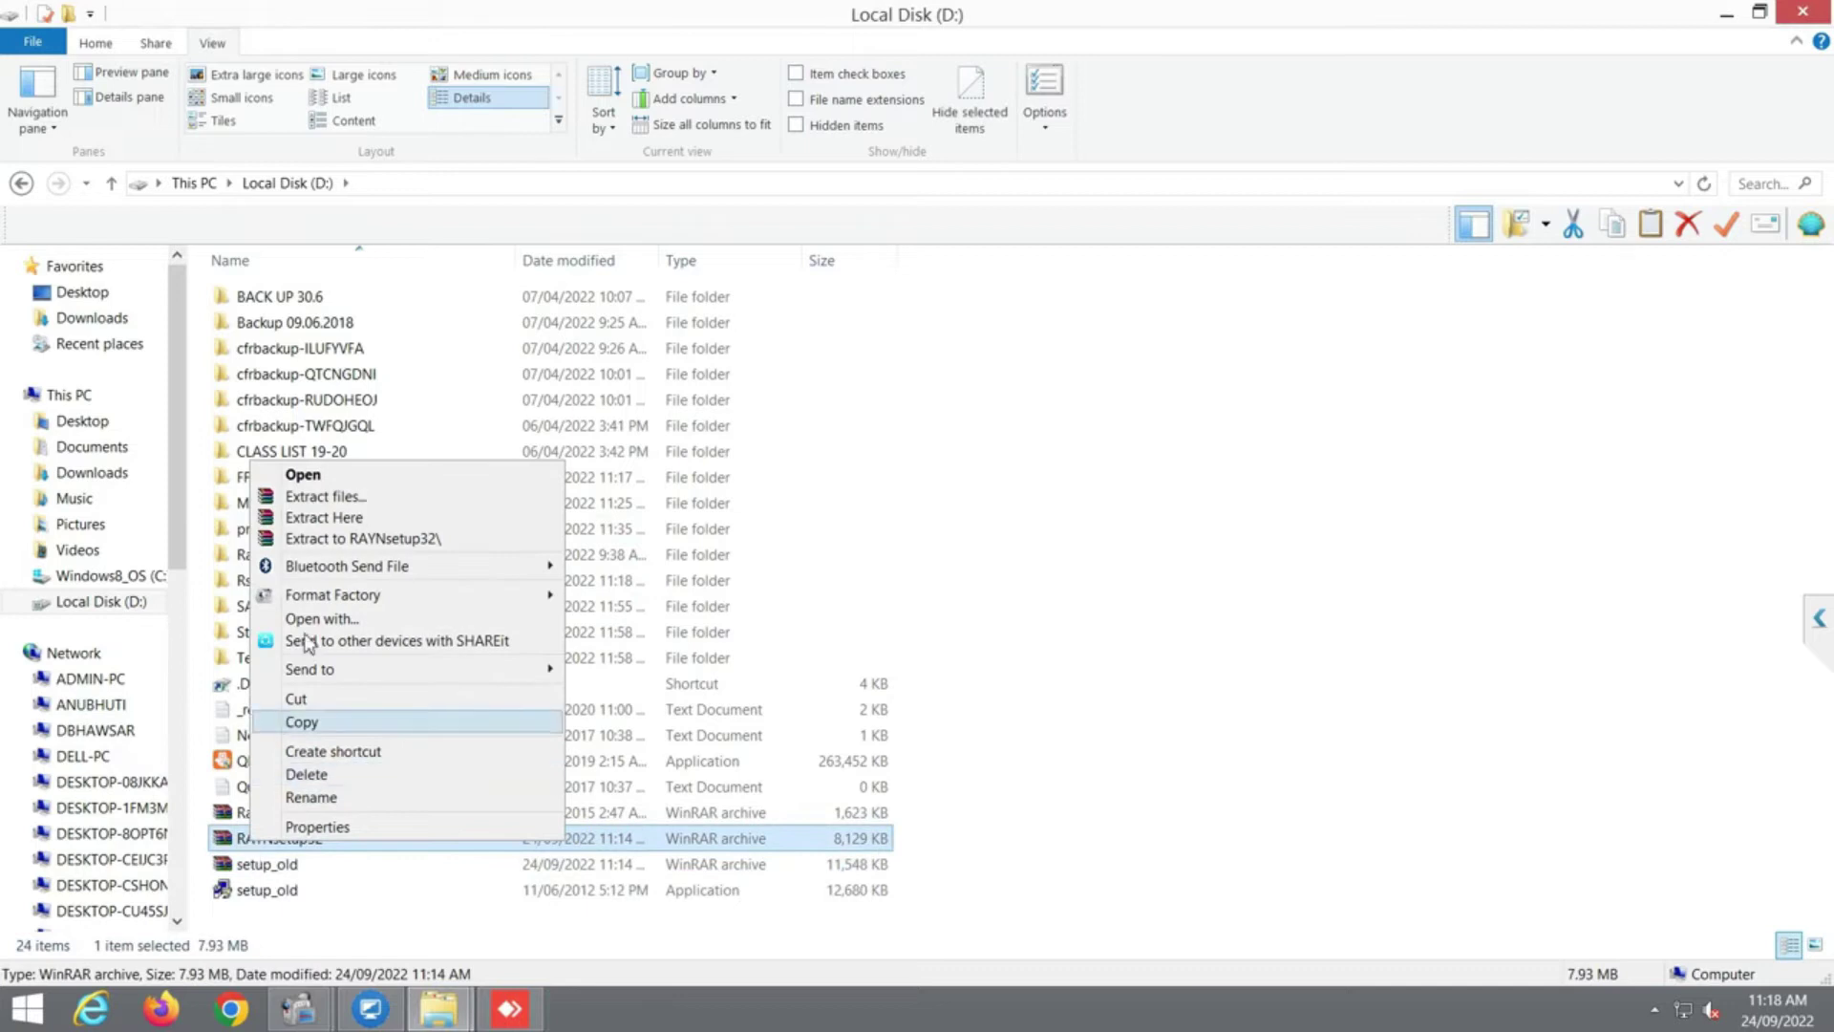
left_click(320, 518)
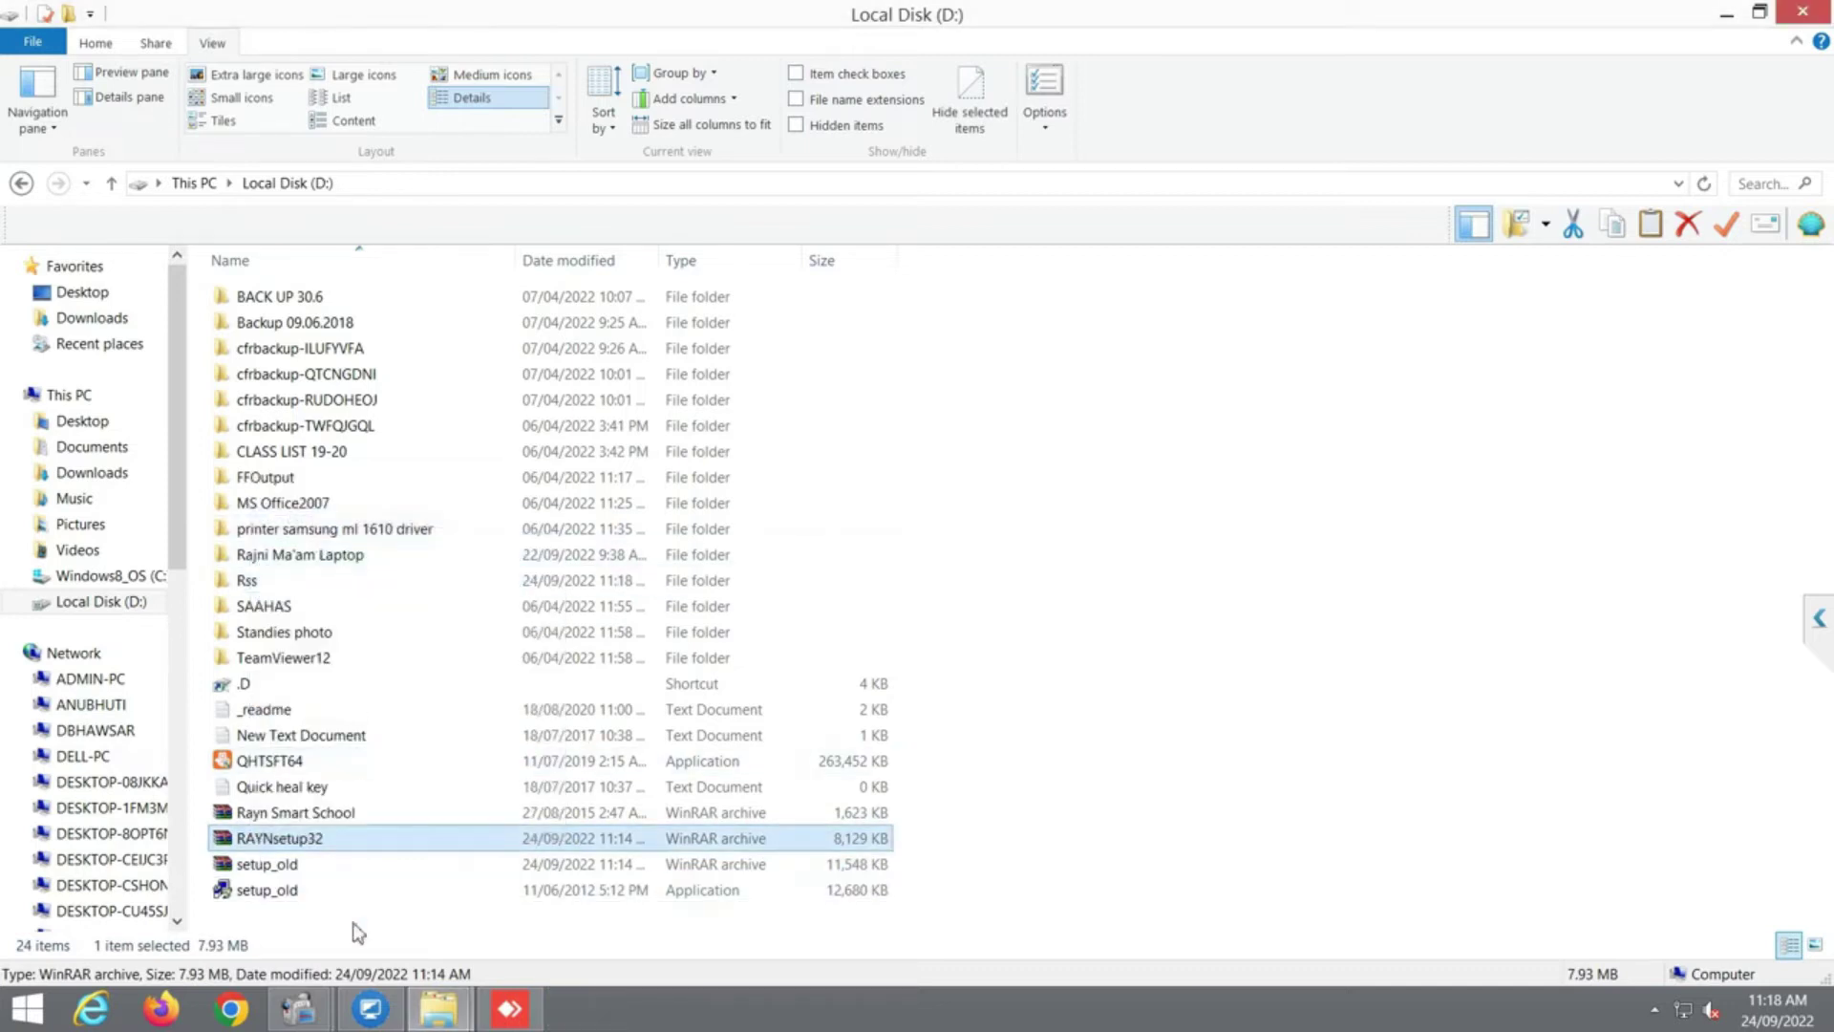
- Run the extracted setup_old application and install Rayn Setup 1.0 with the default options and Rayn Setup shortcut folder
double_click(272, 891)
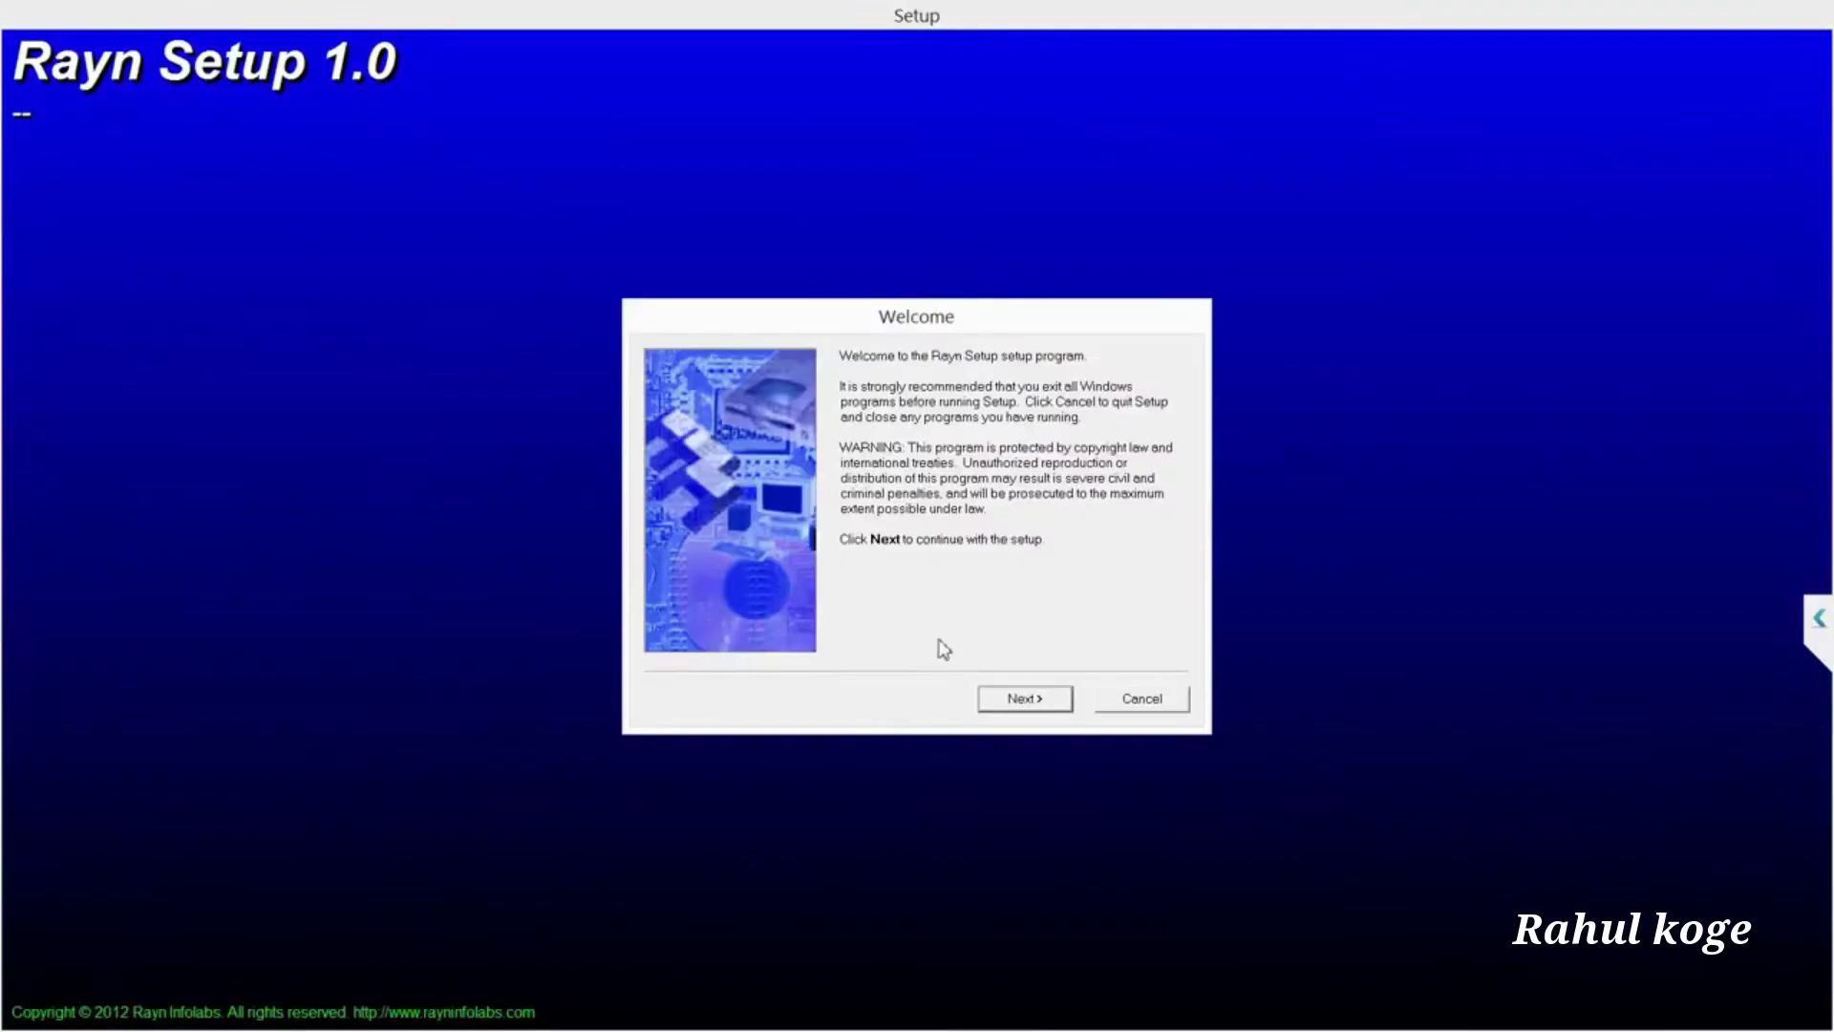
left_click(1020, 699)
left_click(1022, 700)
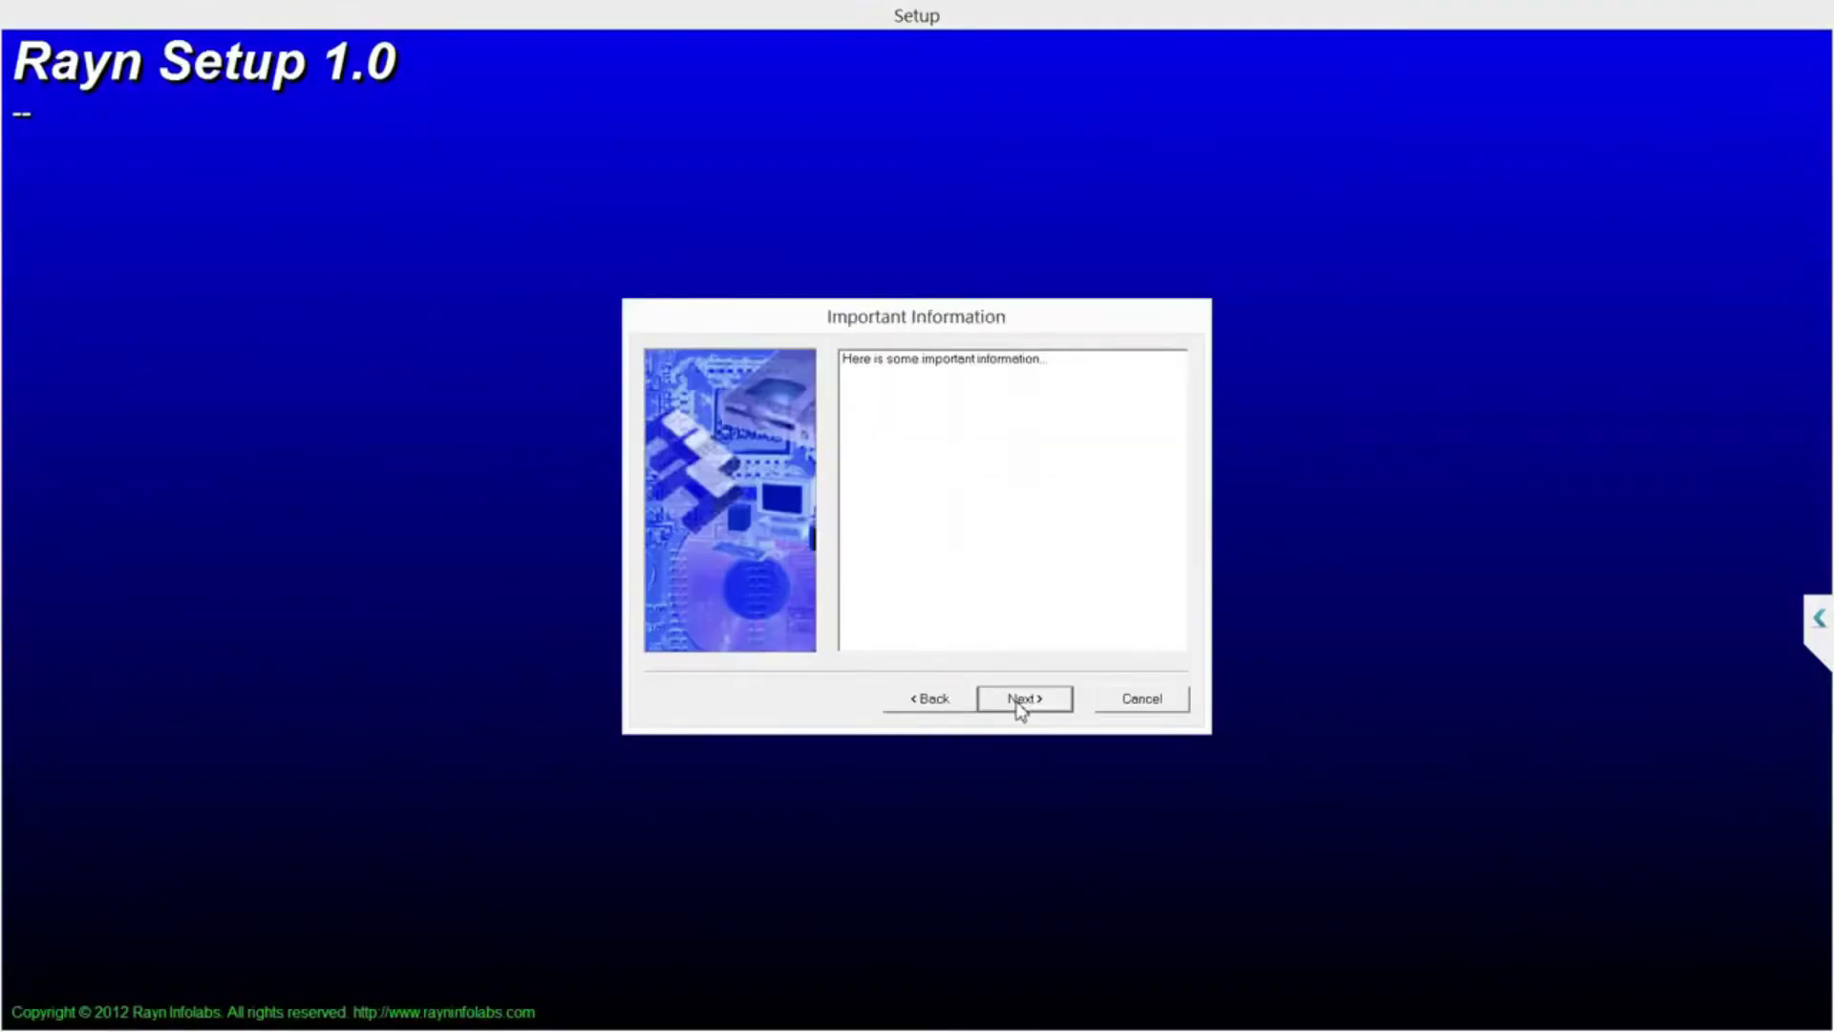
left_click(1022, 699)
left_click(1022, 699)
left_click(1022, 699)
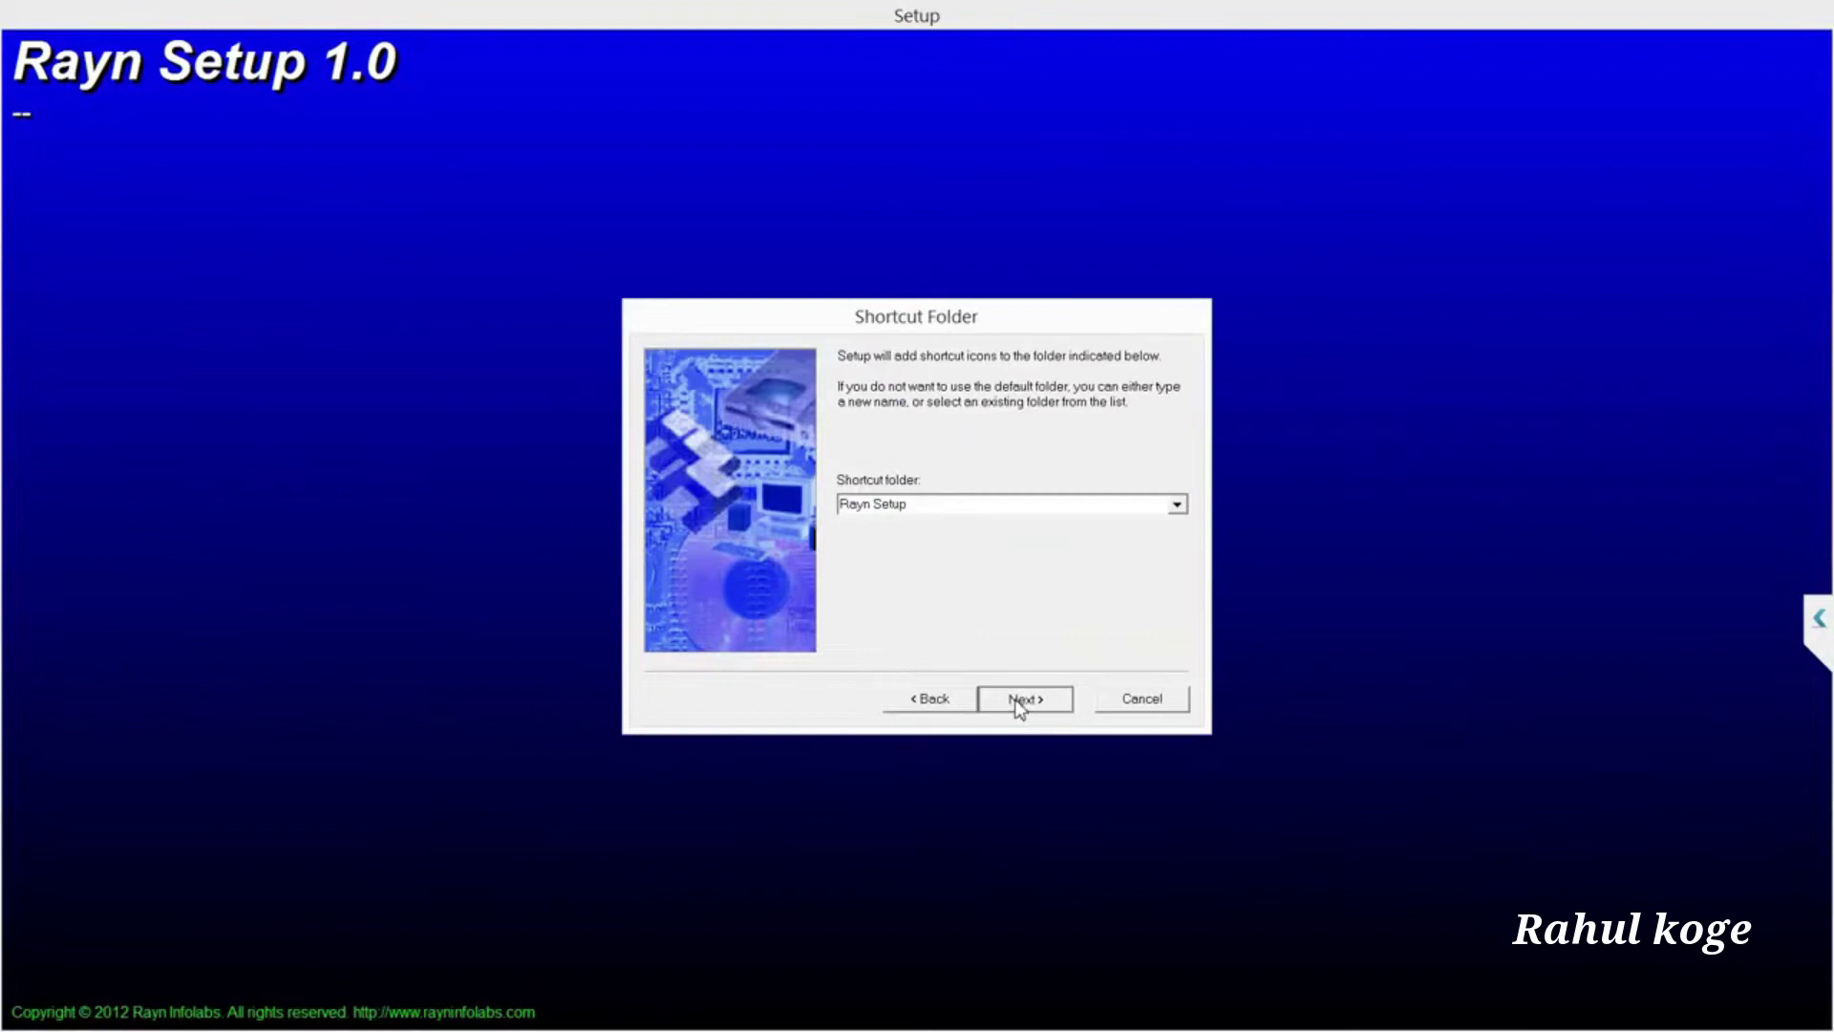
left_click(1017, 701)
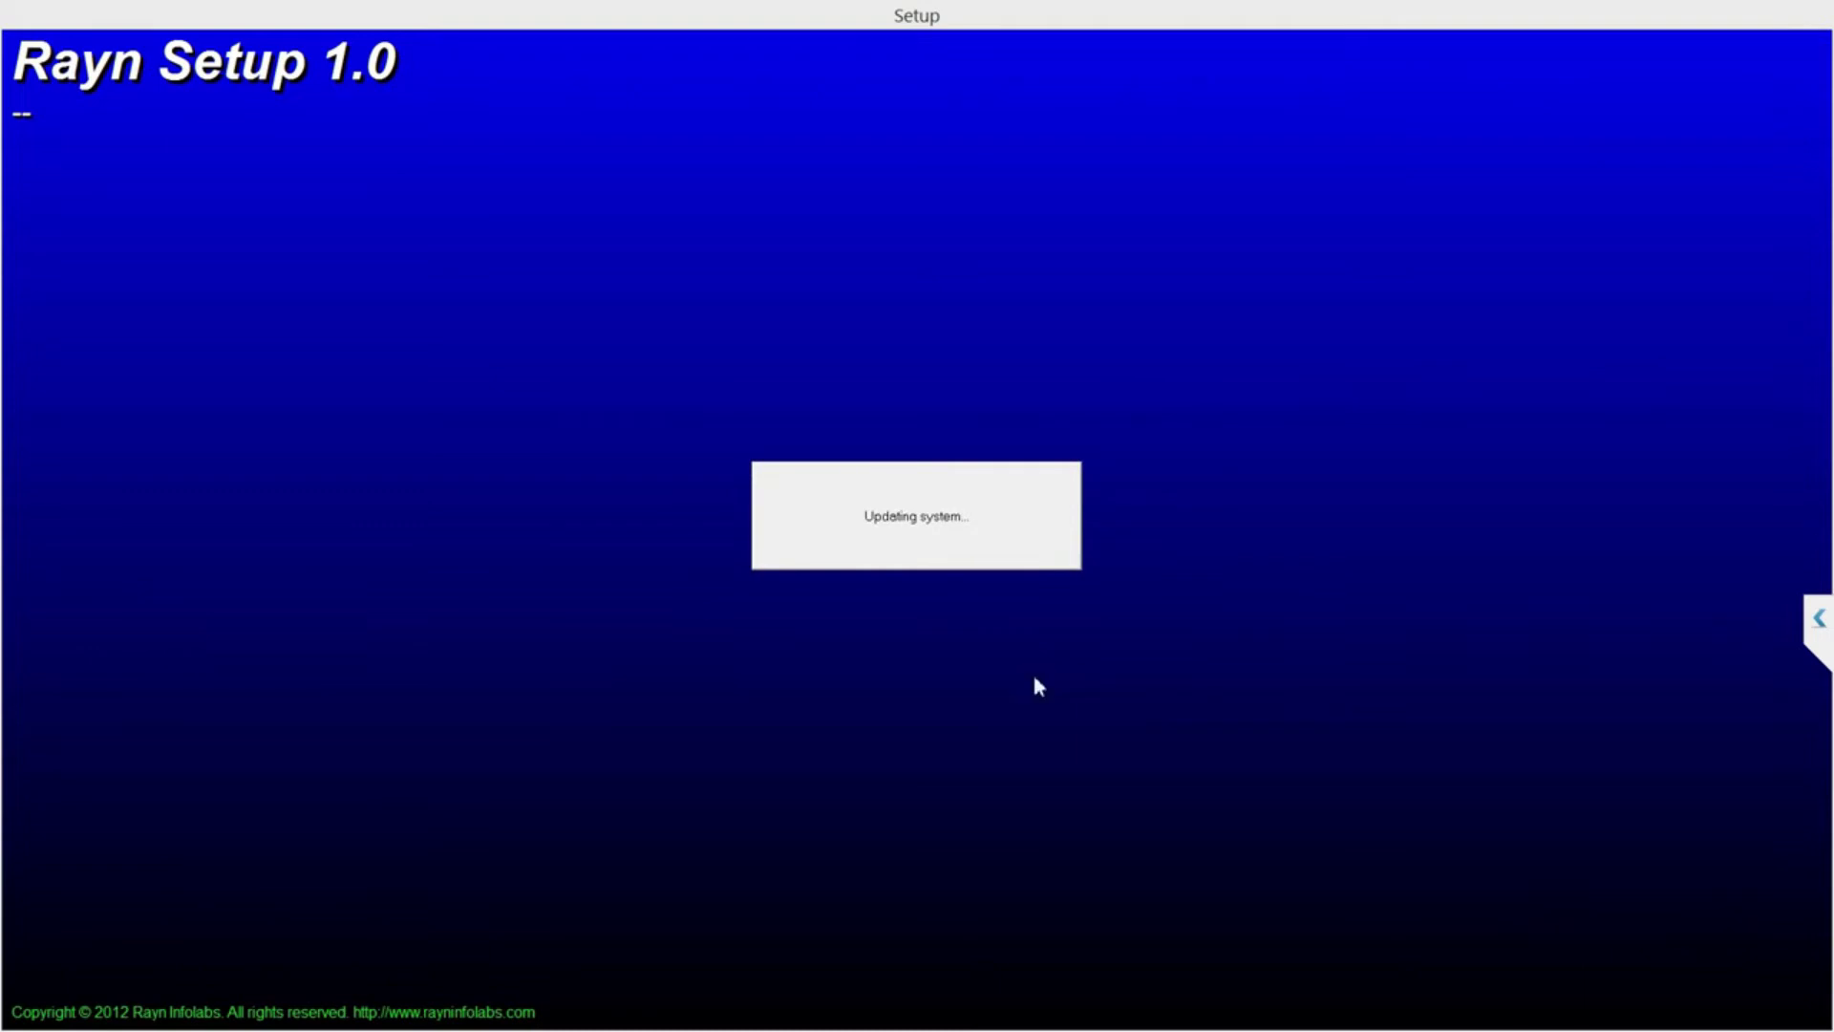
left_click(1025, 700)
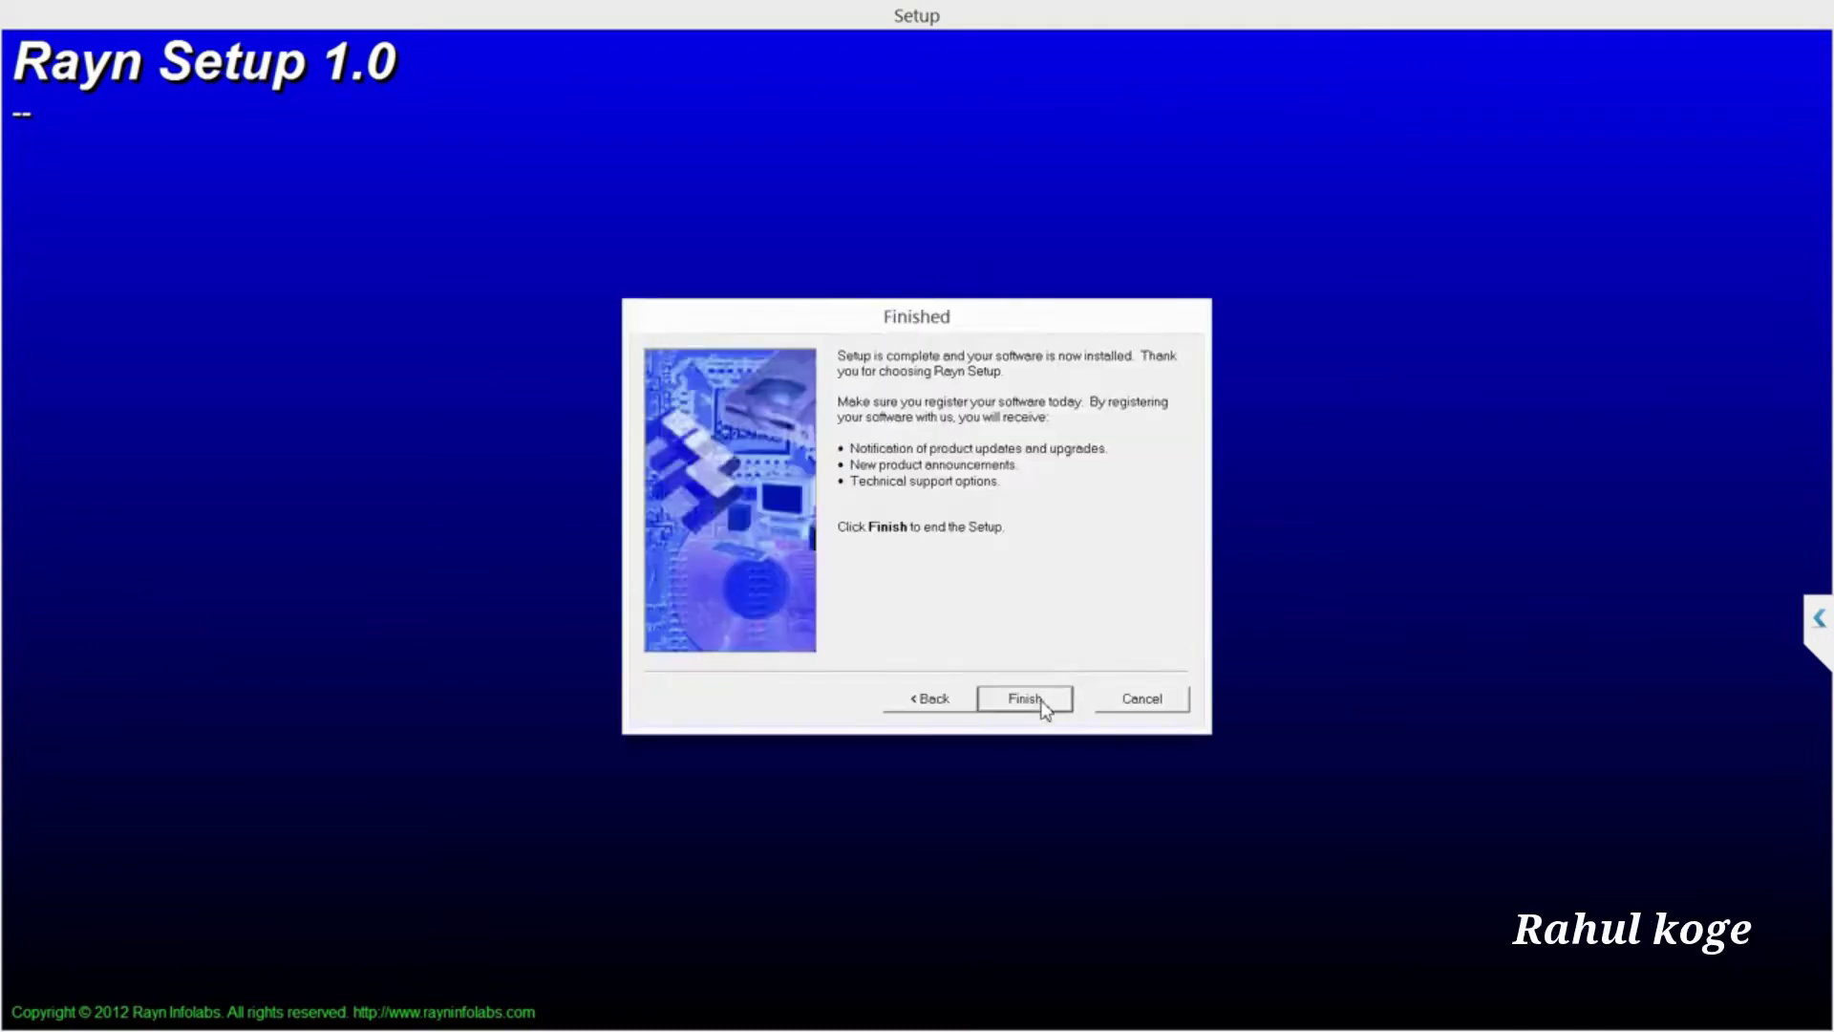
left_click(1044, 707)
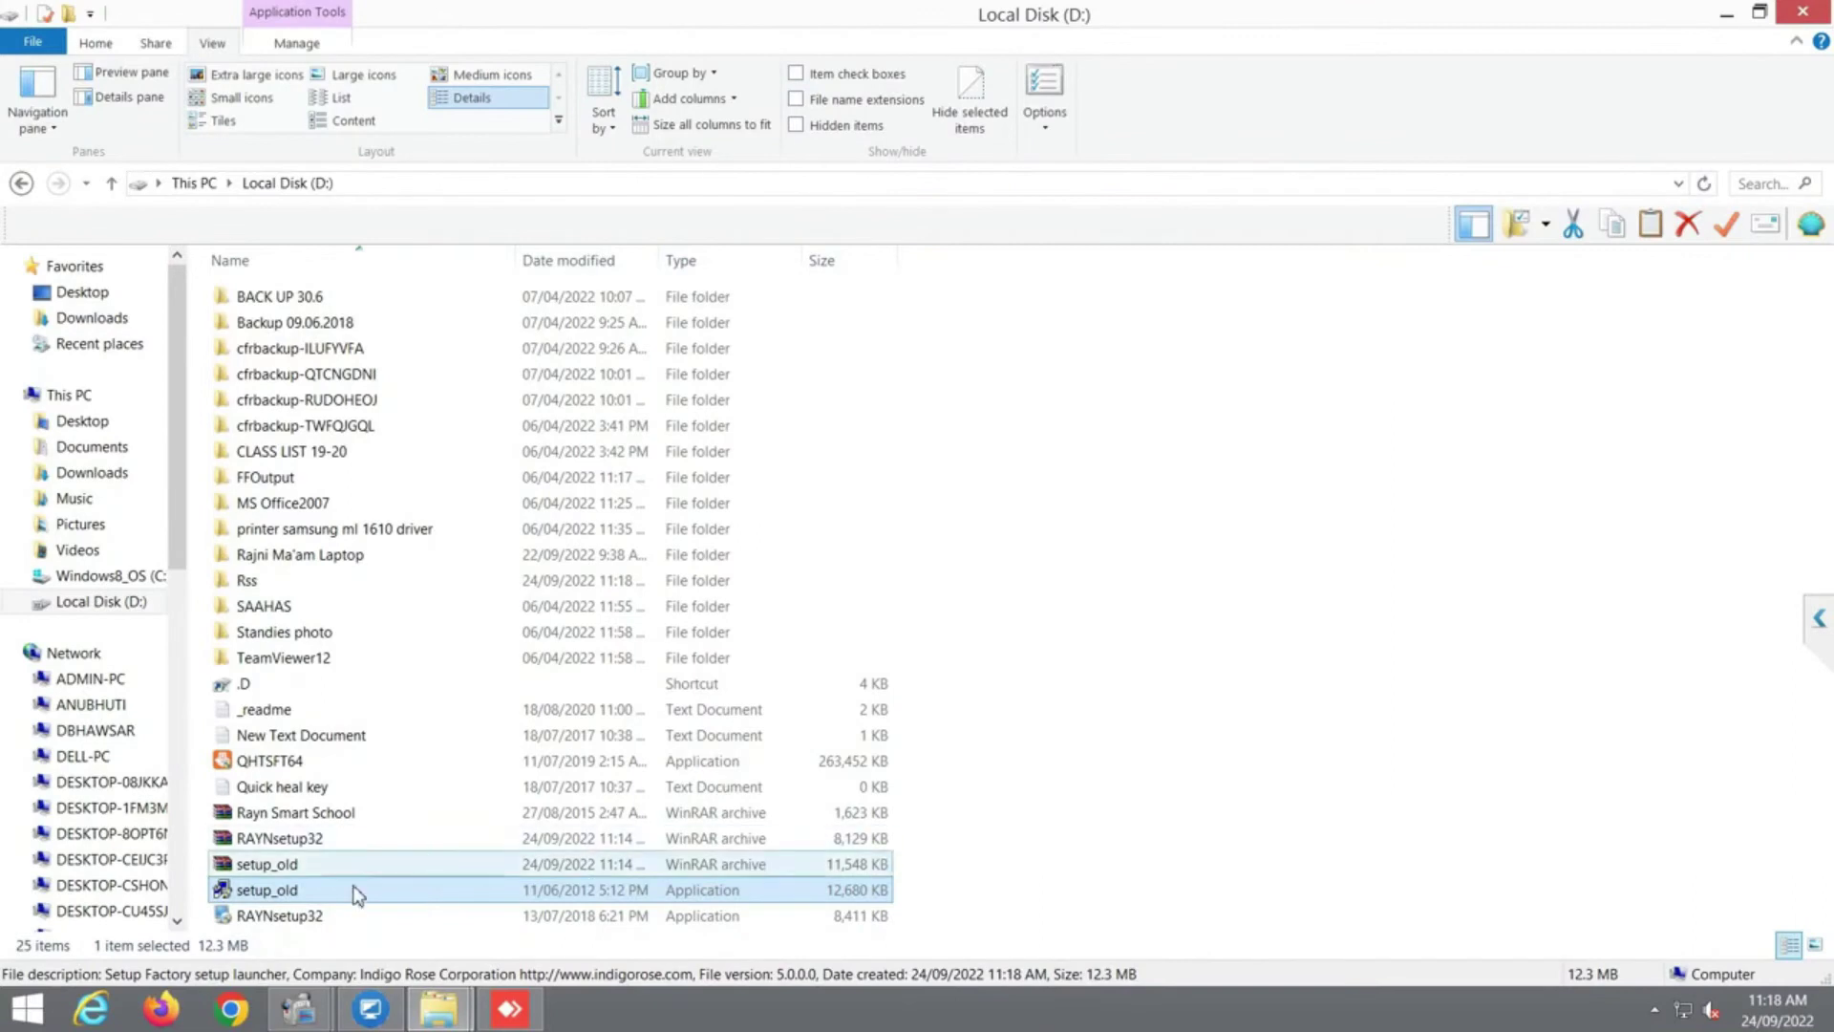
- Run the extracted RAYNsetup32 application and install Rayn Smart School 8.0.0.22 with the default install and shortcut folders, dismissing the registration notice
left_click(299, 918)
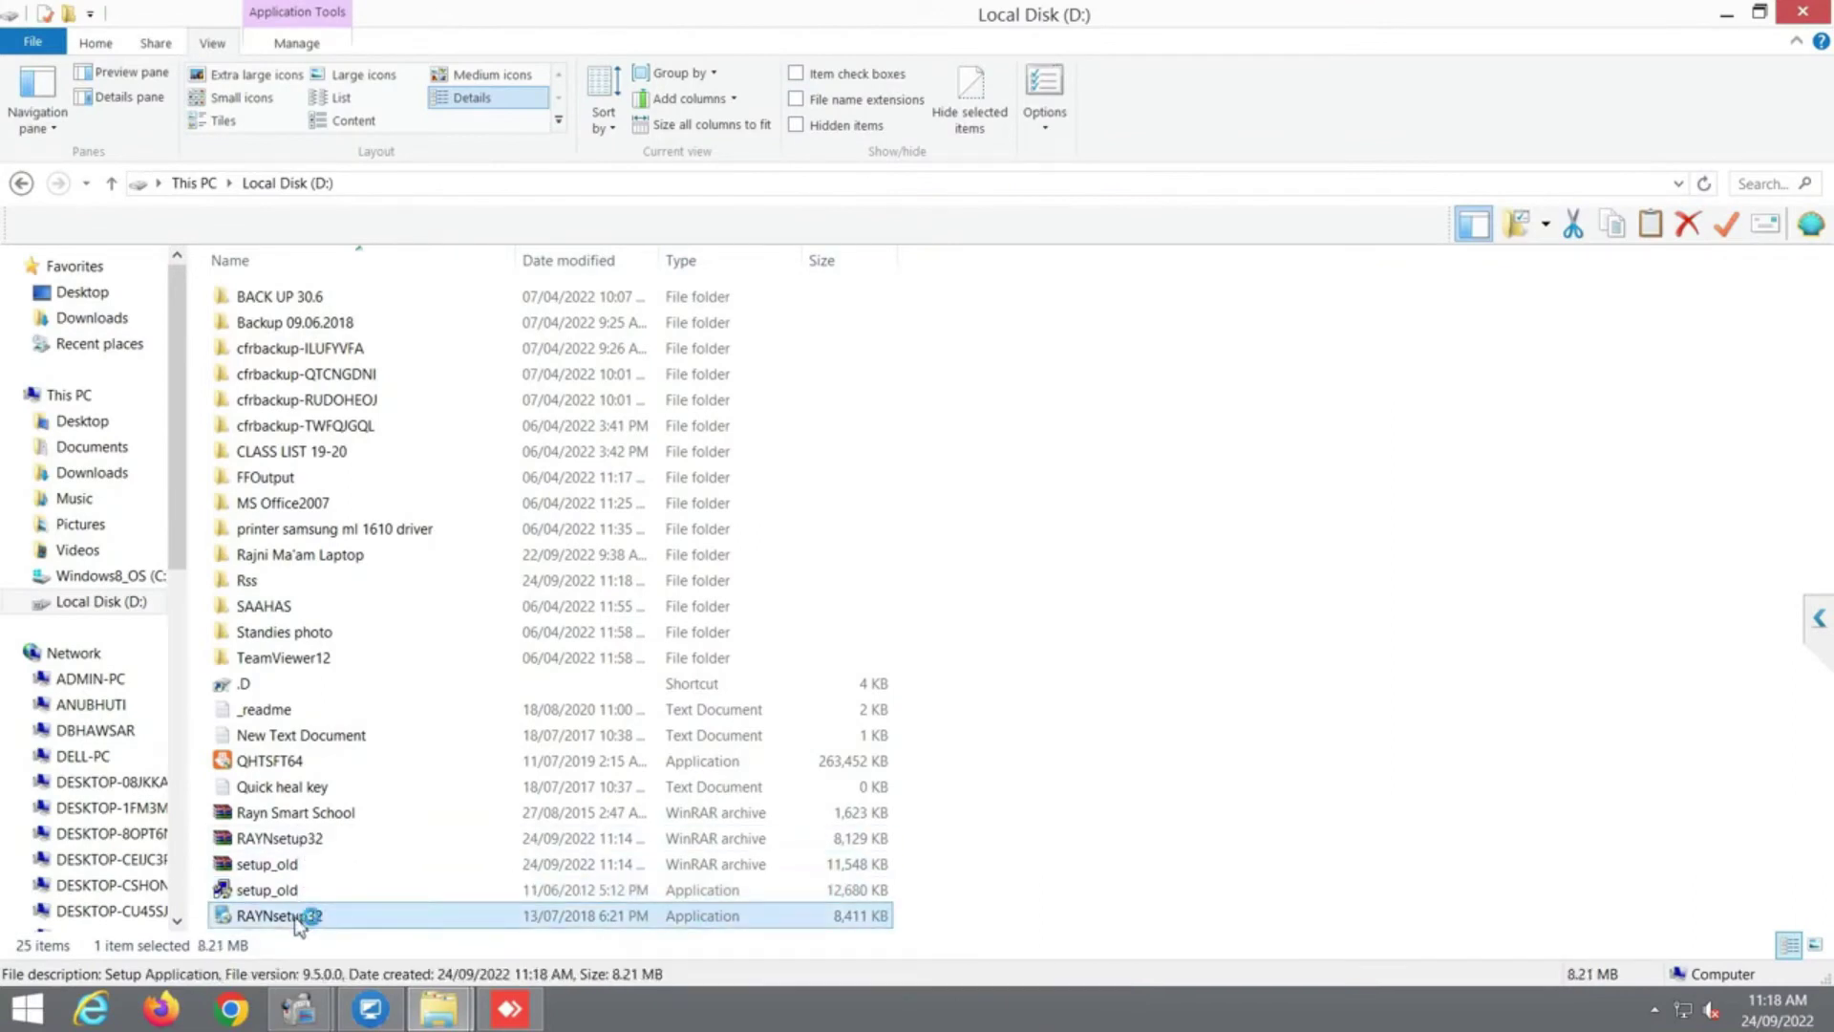
double_click(298, 918)
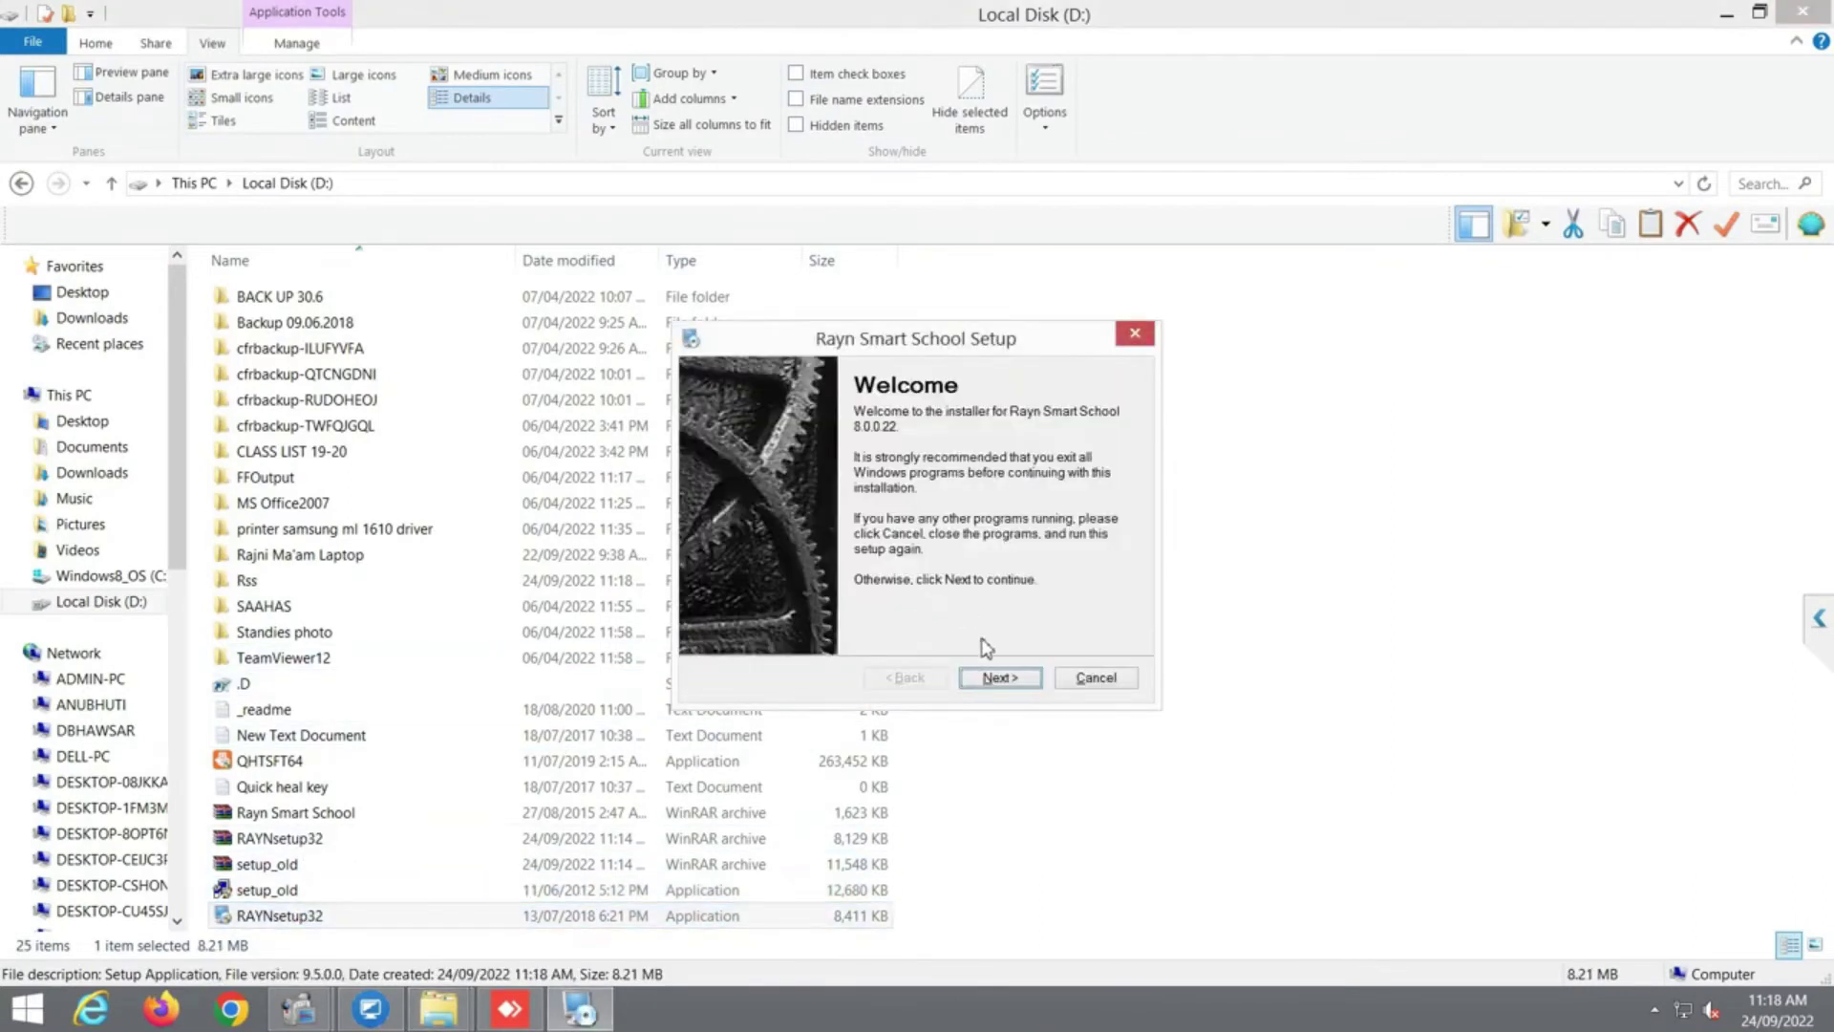
left_click(1001, 678)
left_click(1003, 679)
left_click(1005, 680)
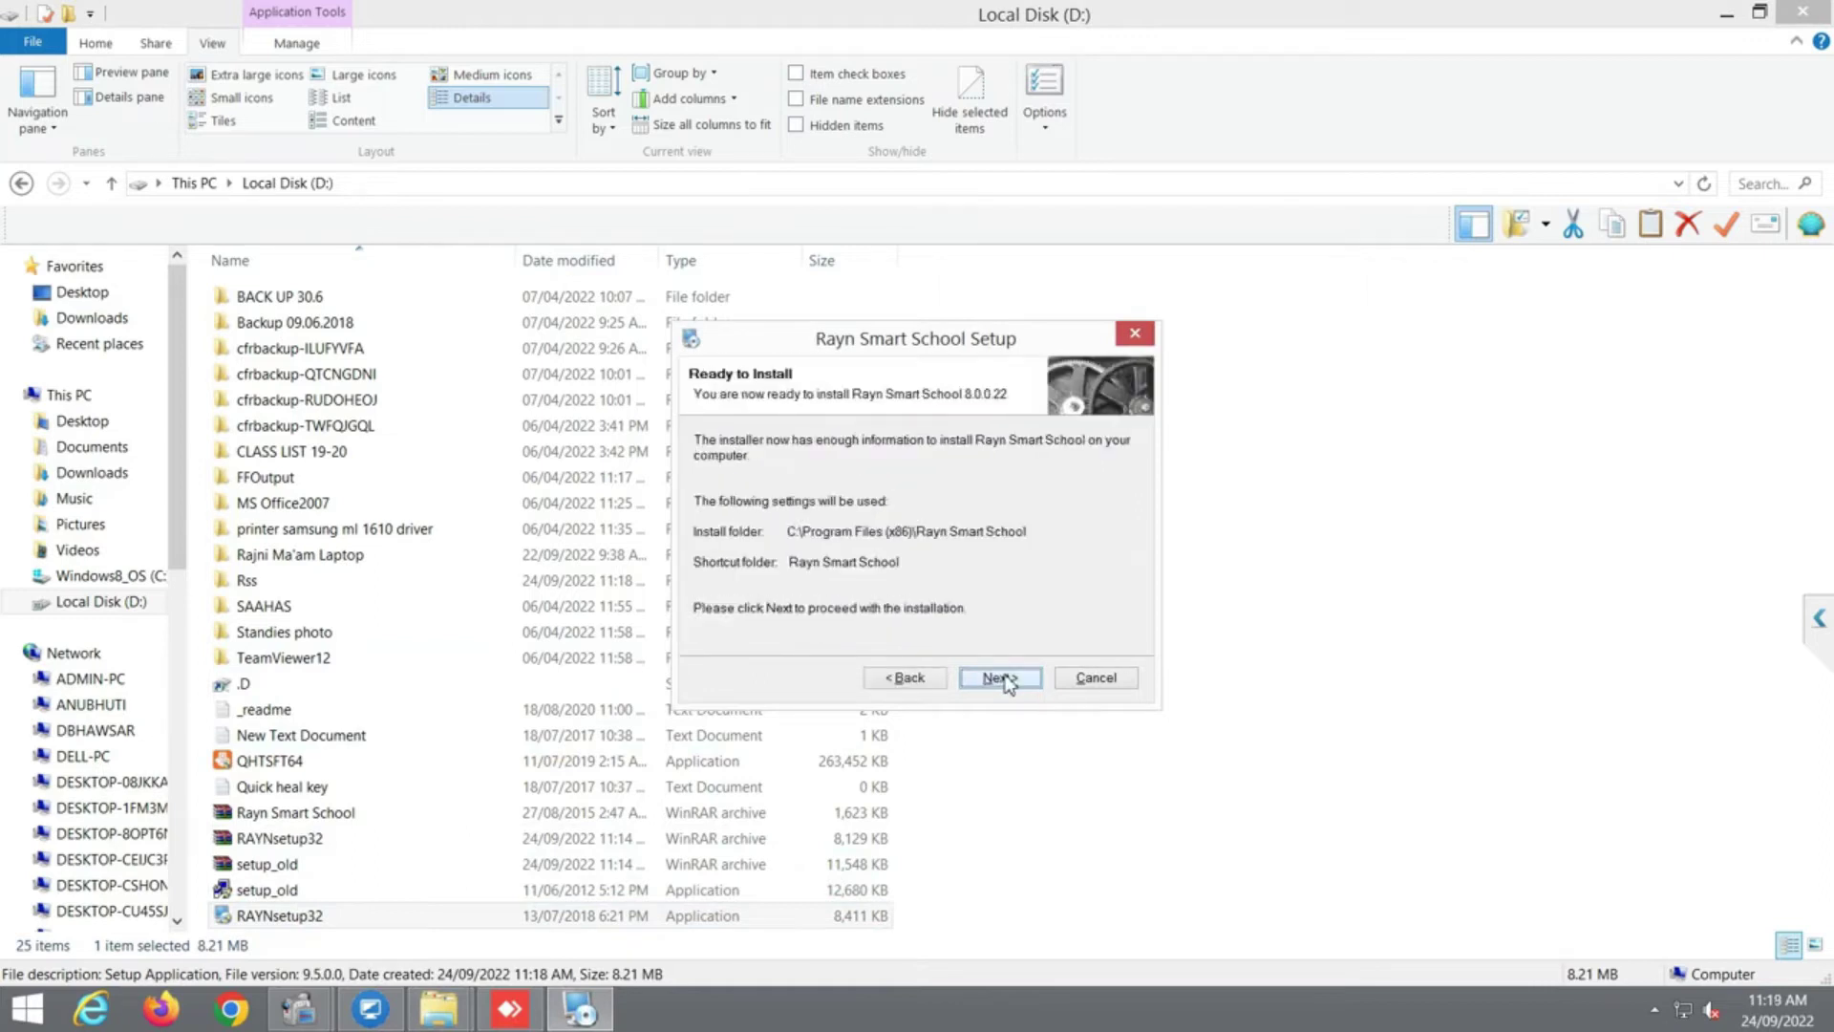
left_click(1003, 680)
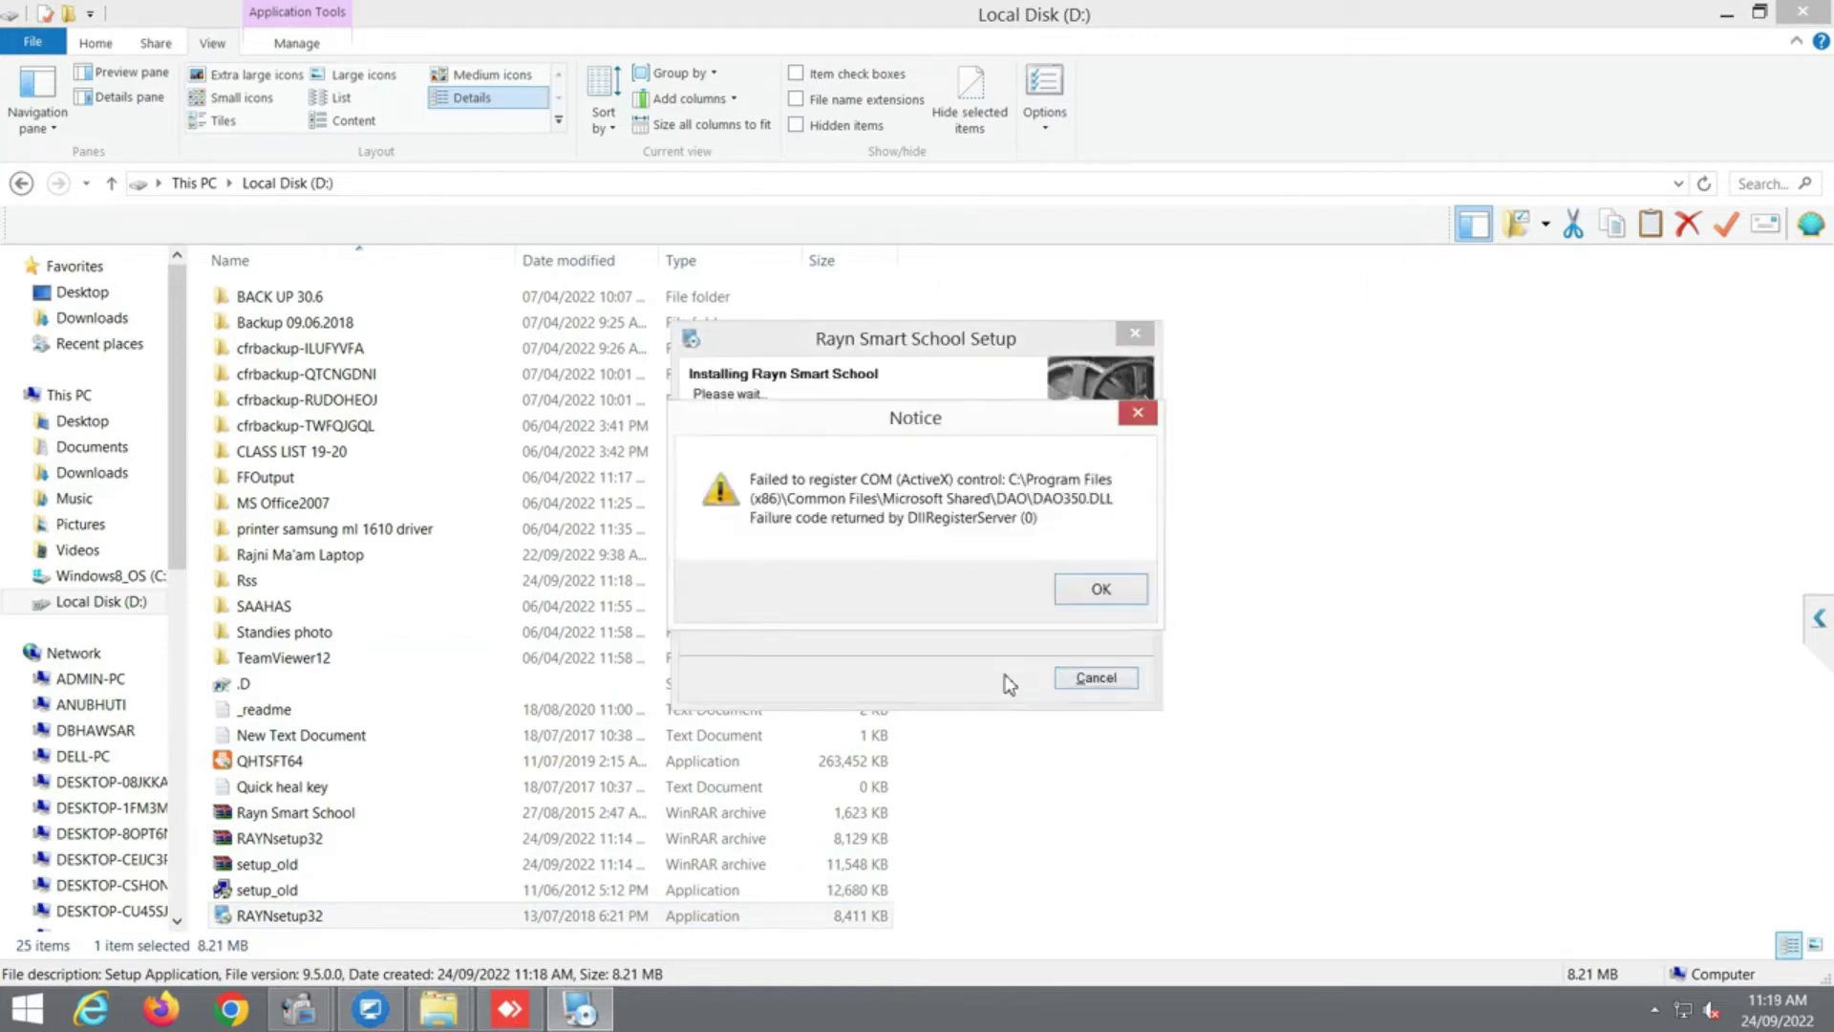
left_click(1100, 591)
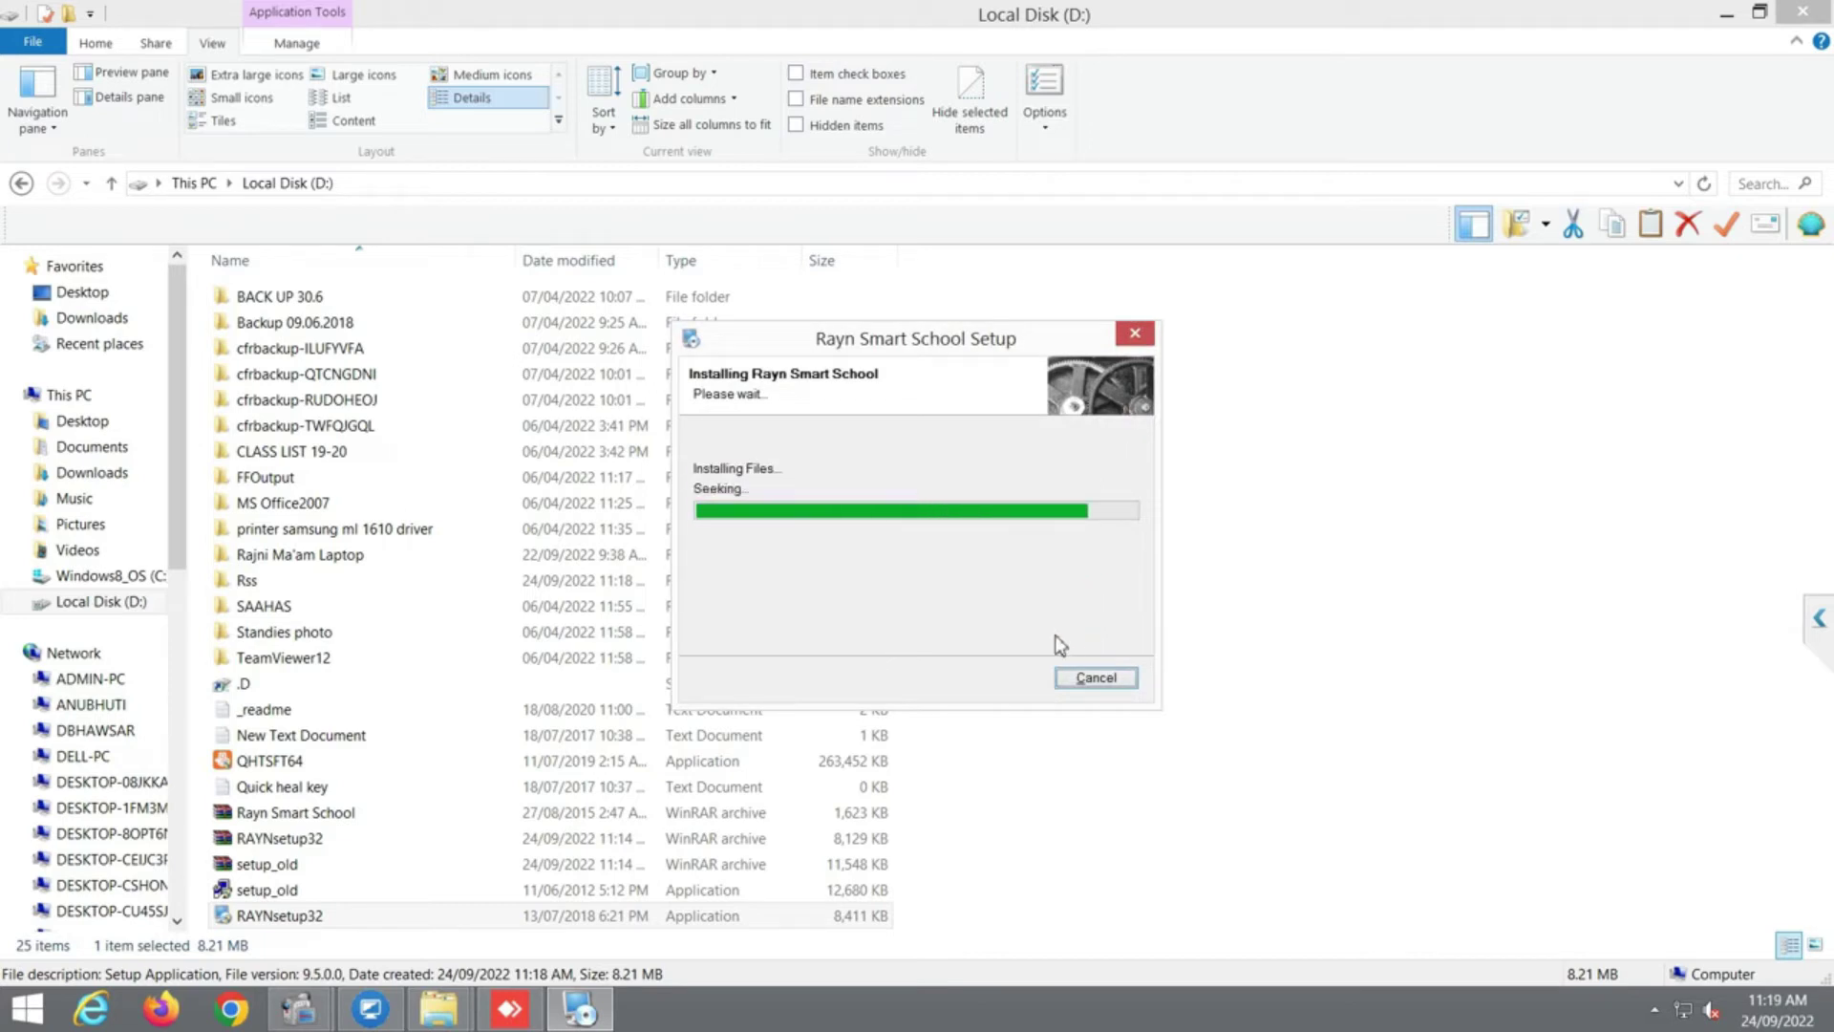
left_click(1000, 678)
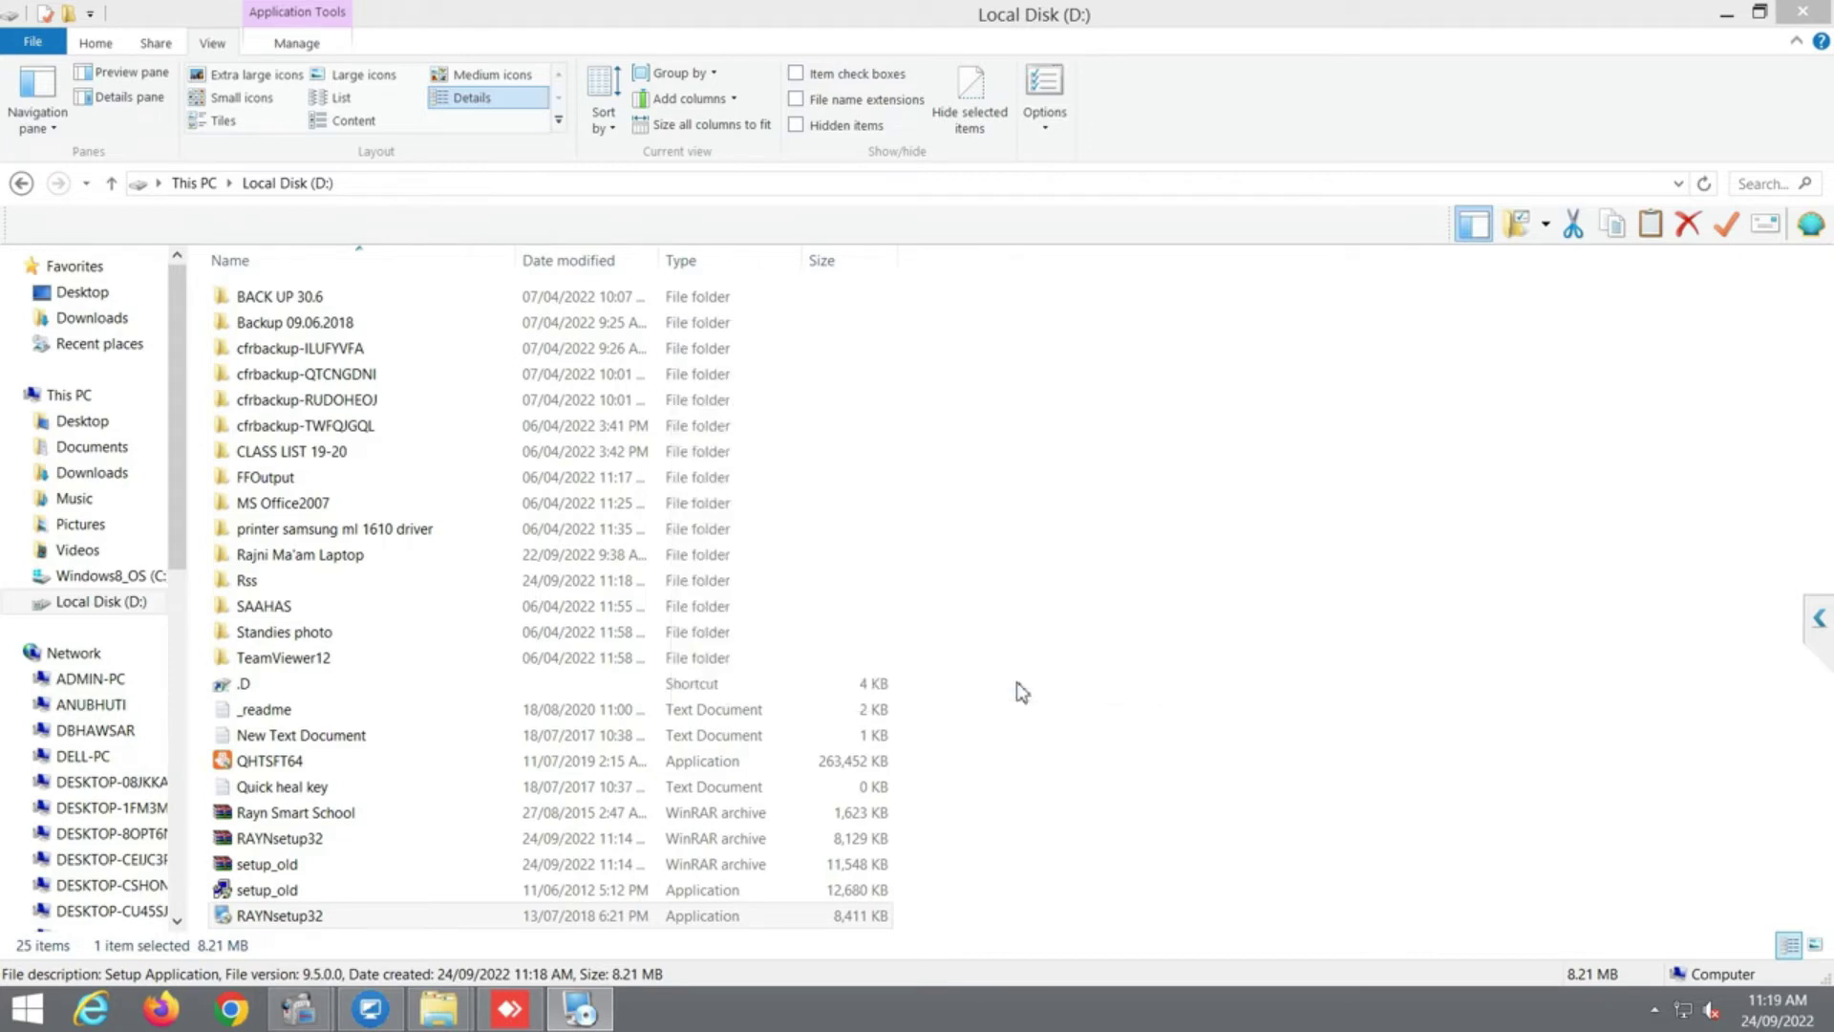
- Locate and copy Vsflex7.ocx from the SysWOW64 folder under Windows on drive C
left_click(102, 579)
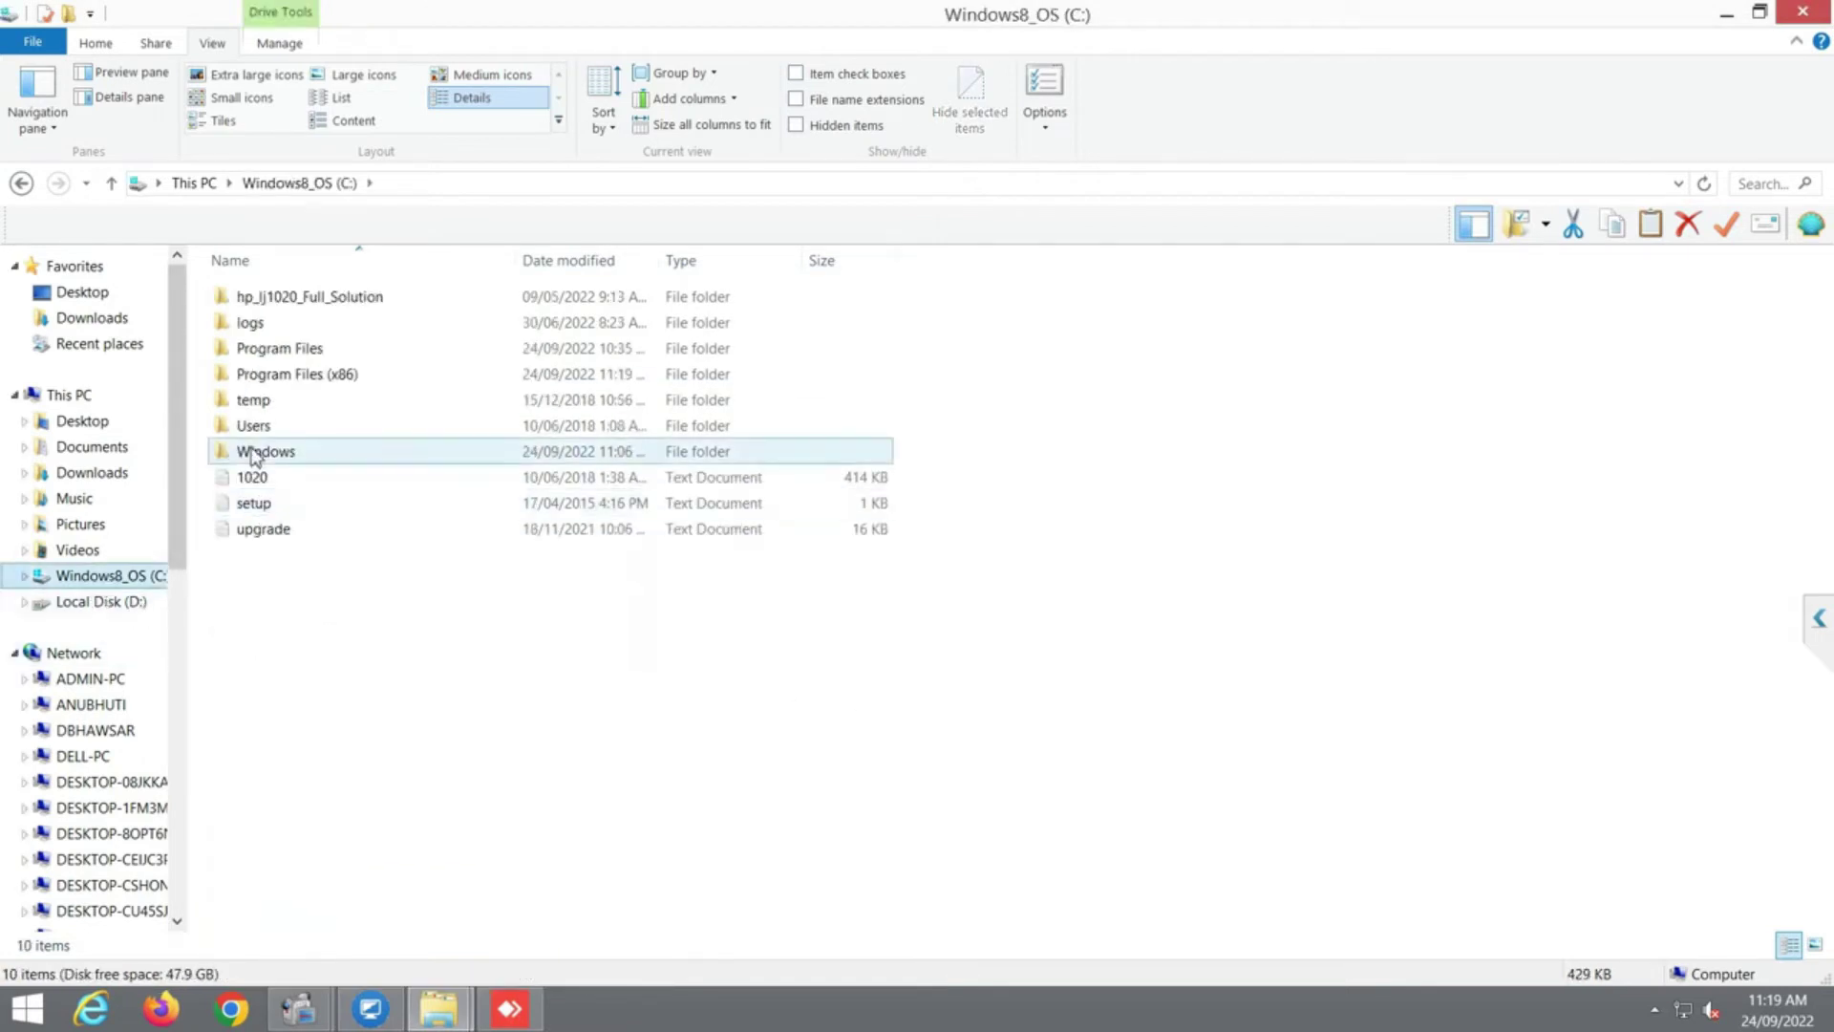
double_click(253, 457)
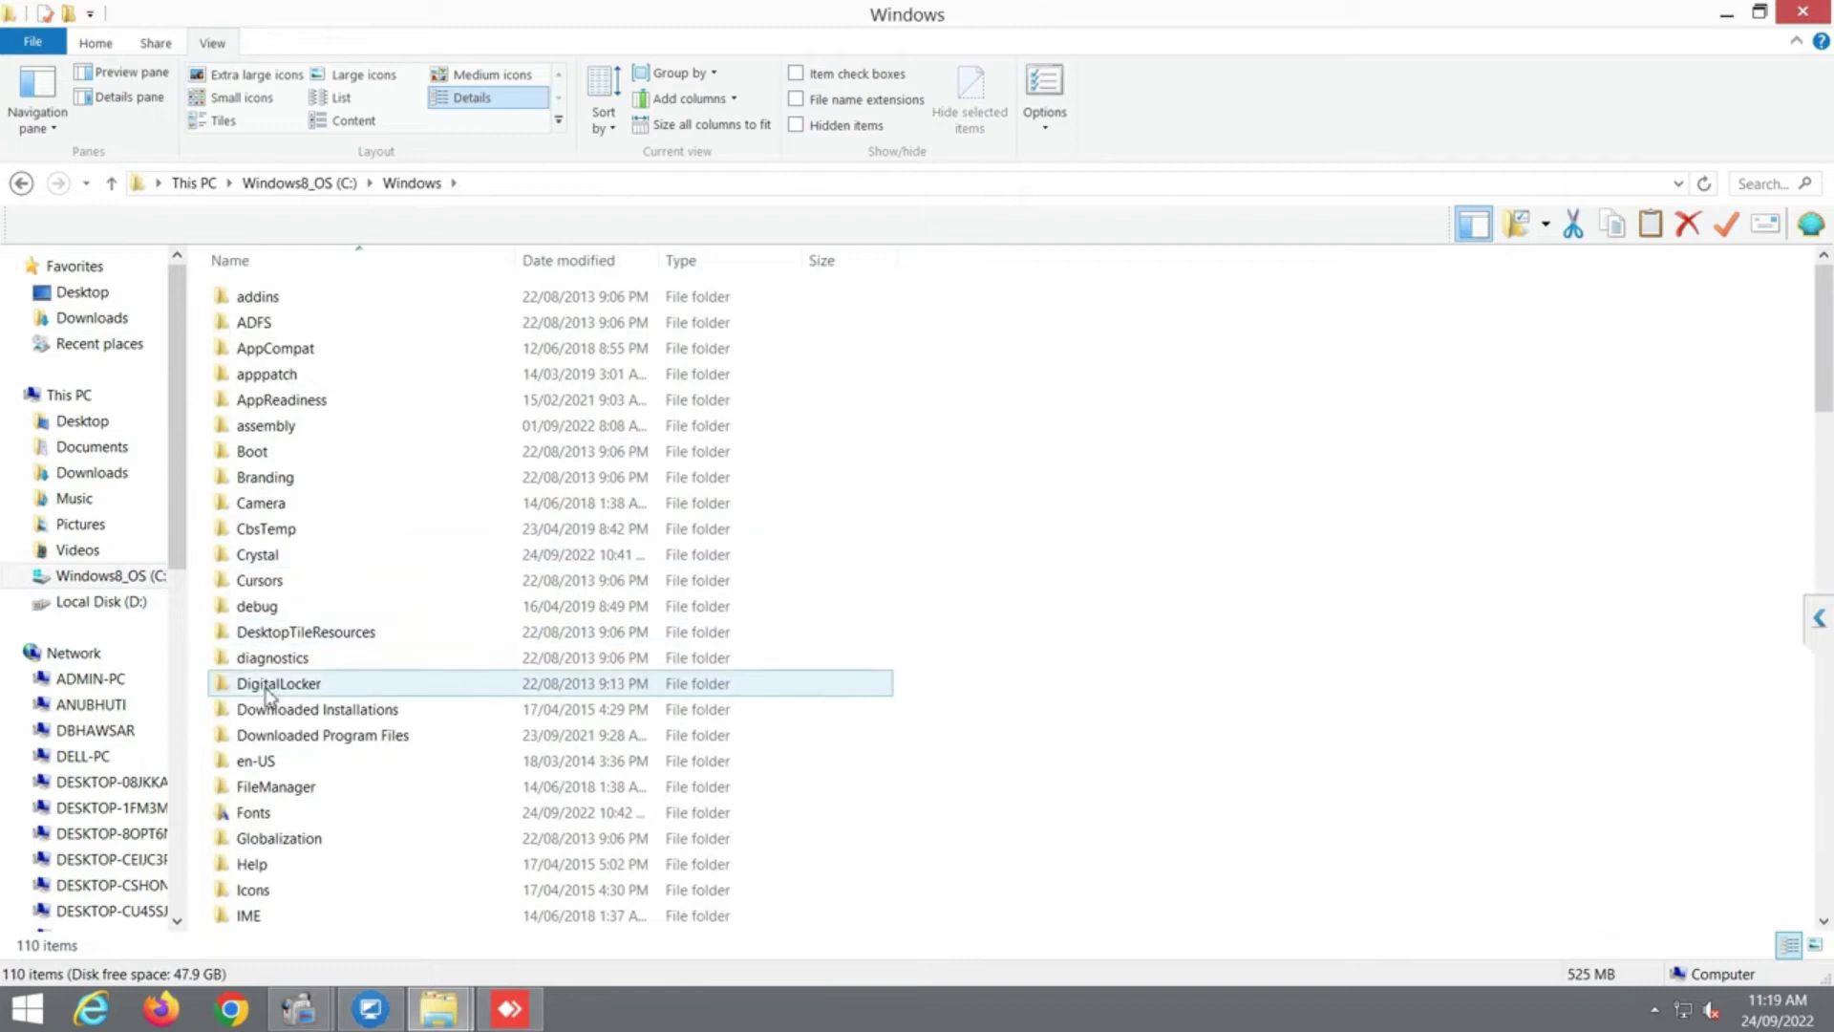
left_click(285, 683)
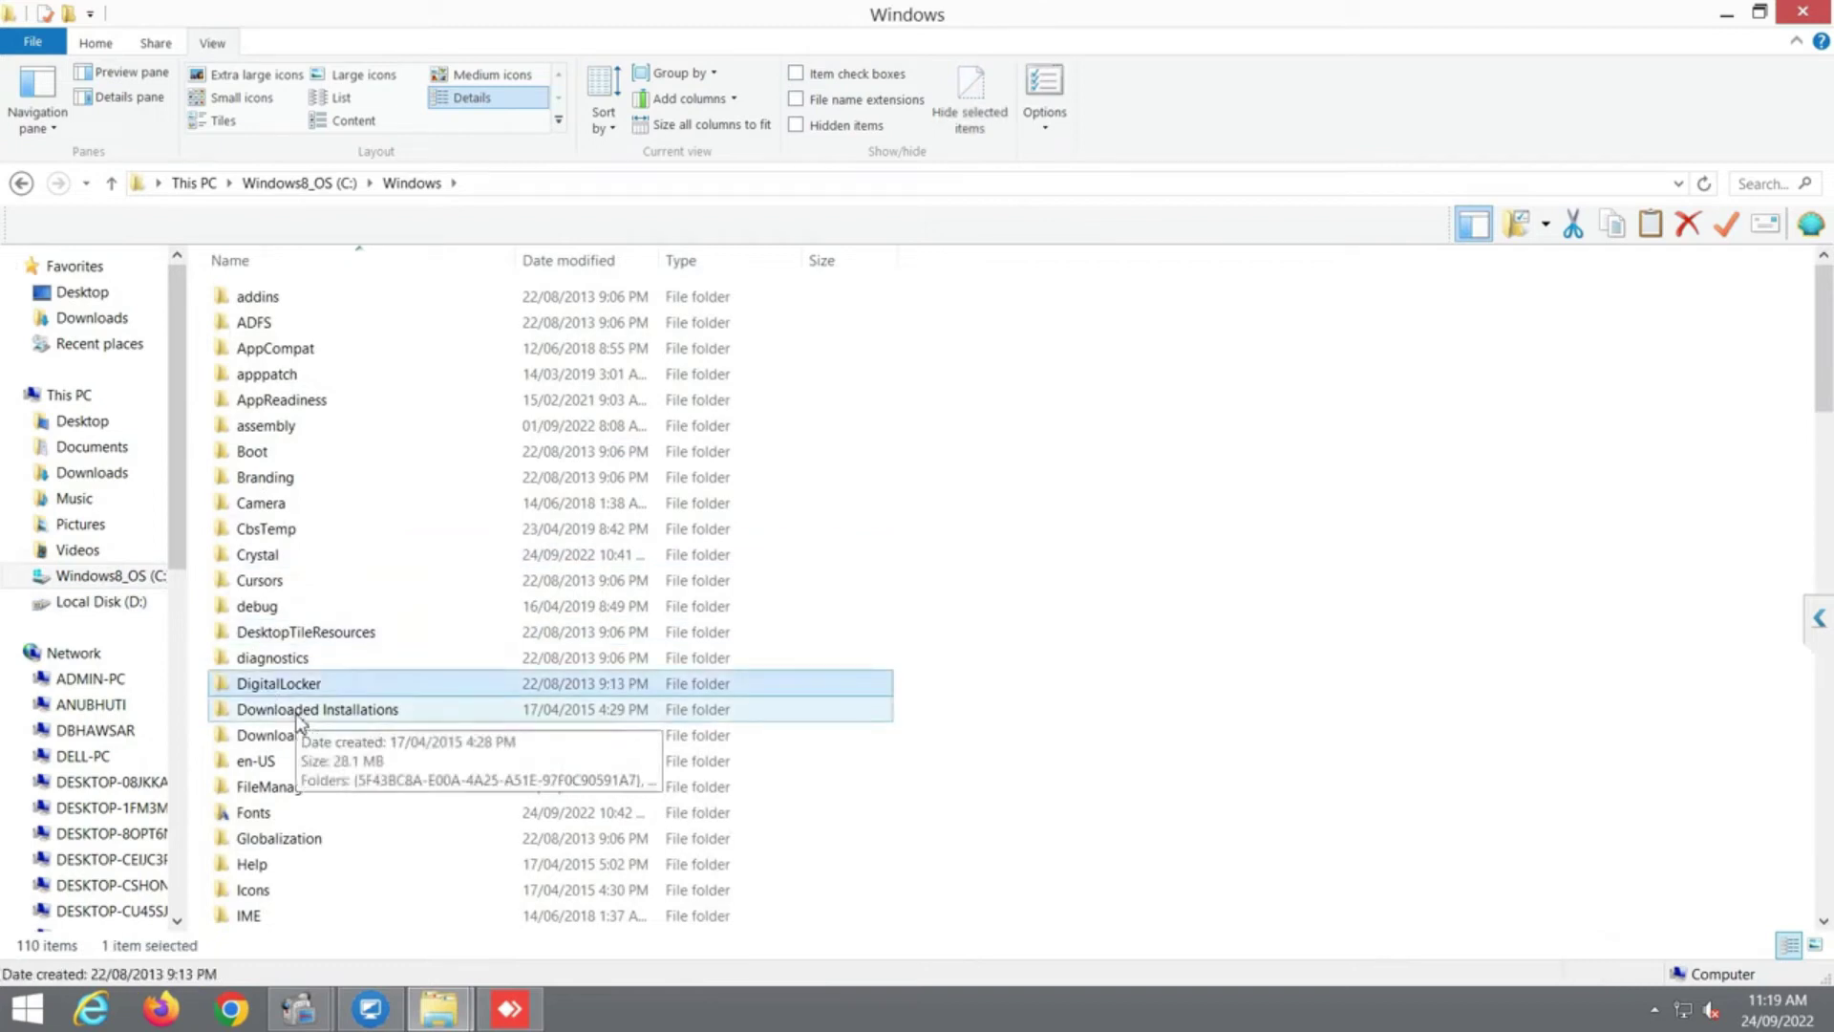
type("system")
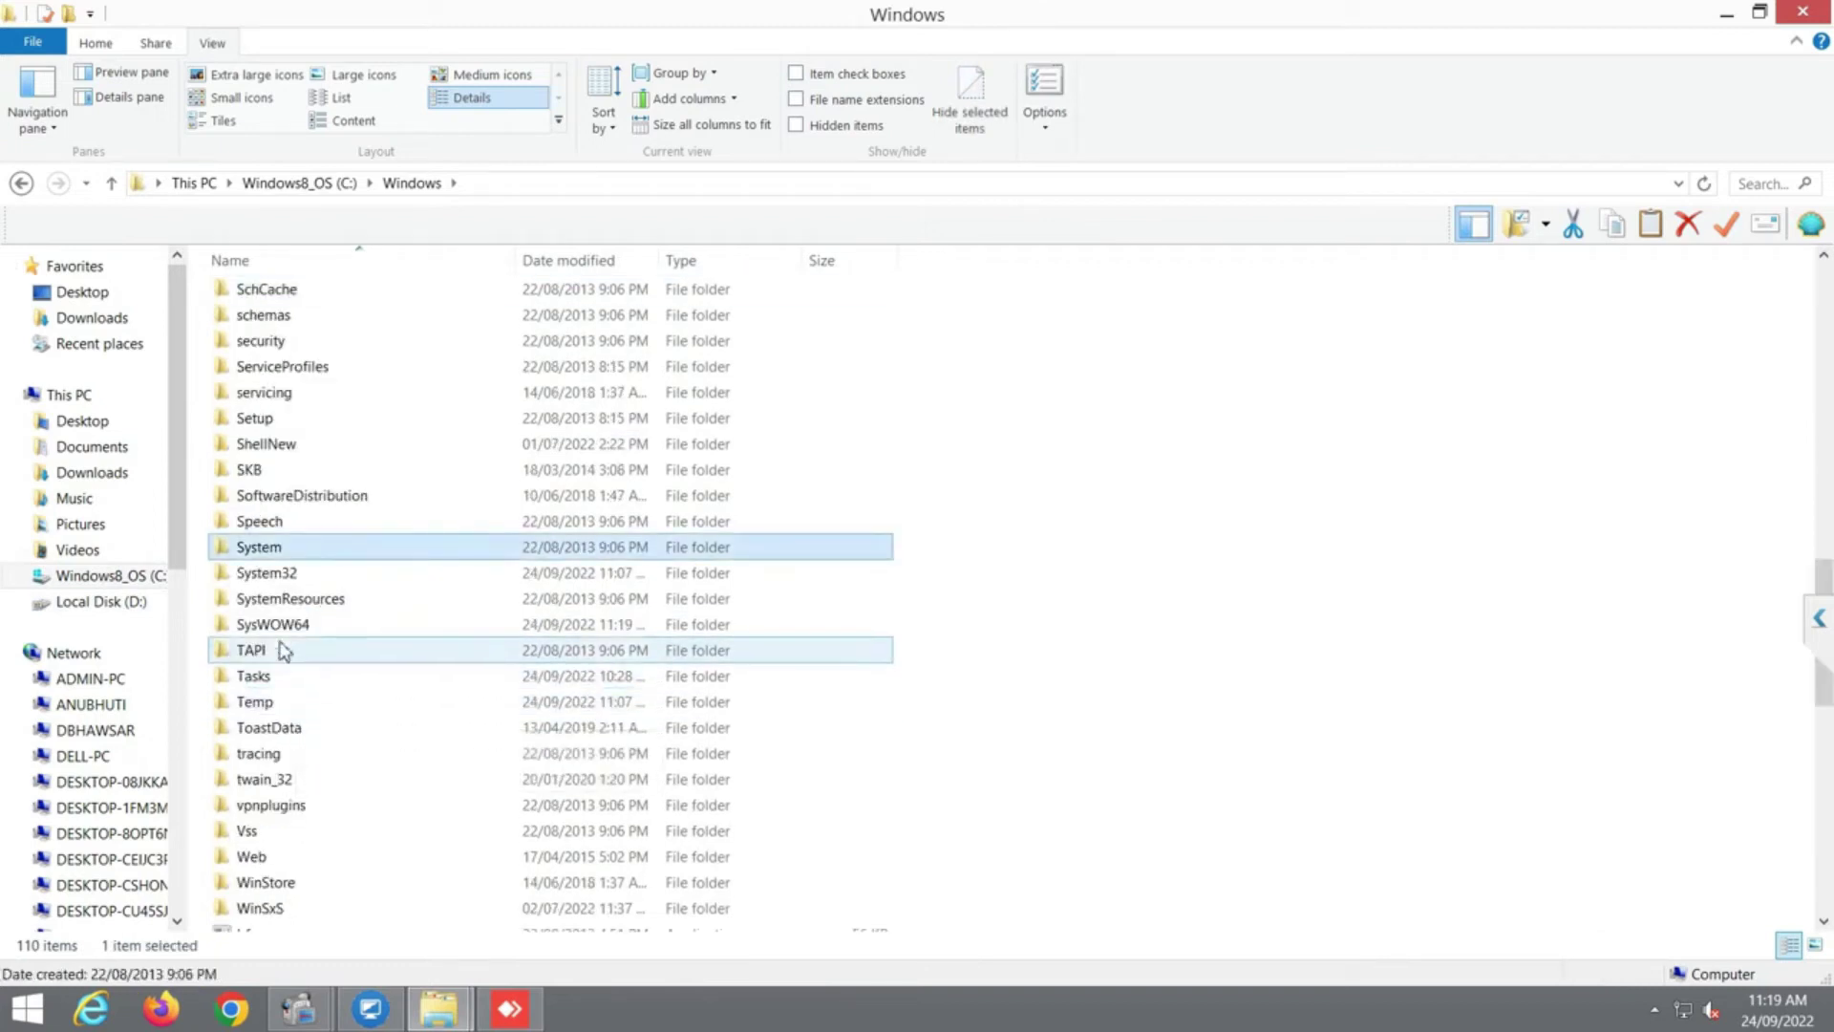
double_click(284, 625)
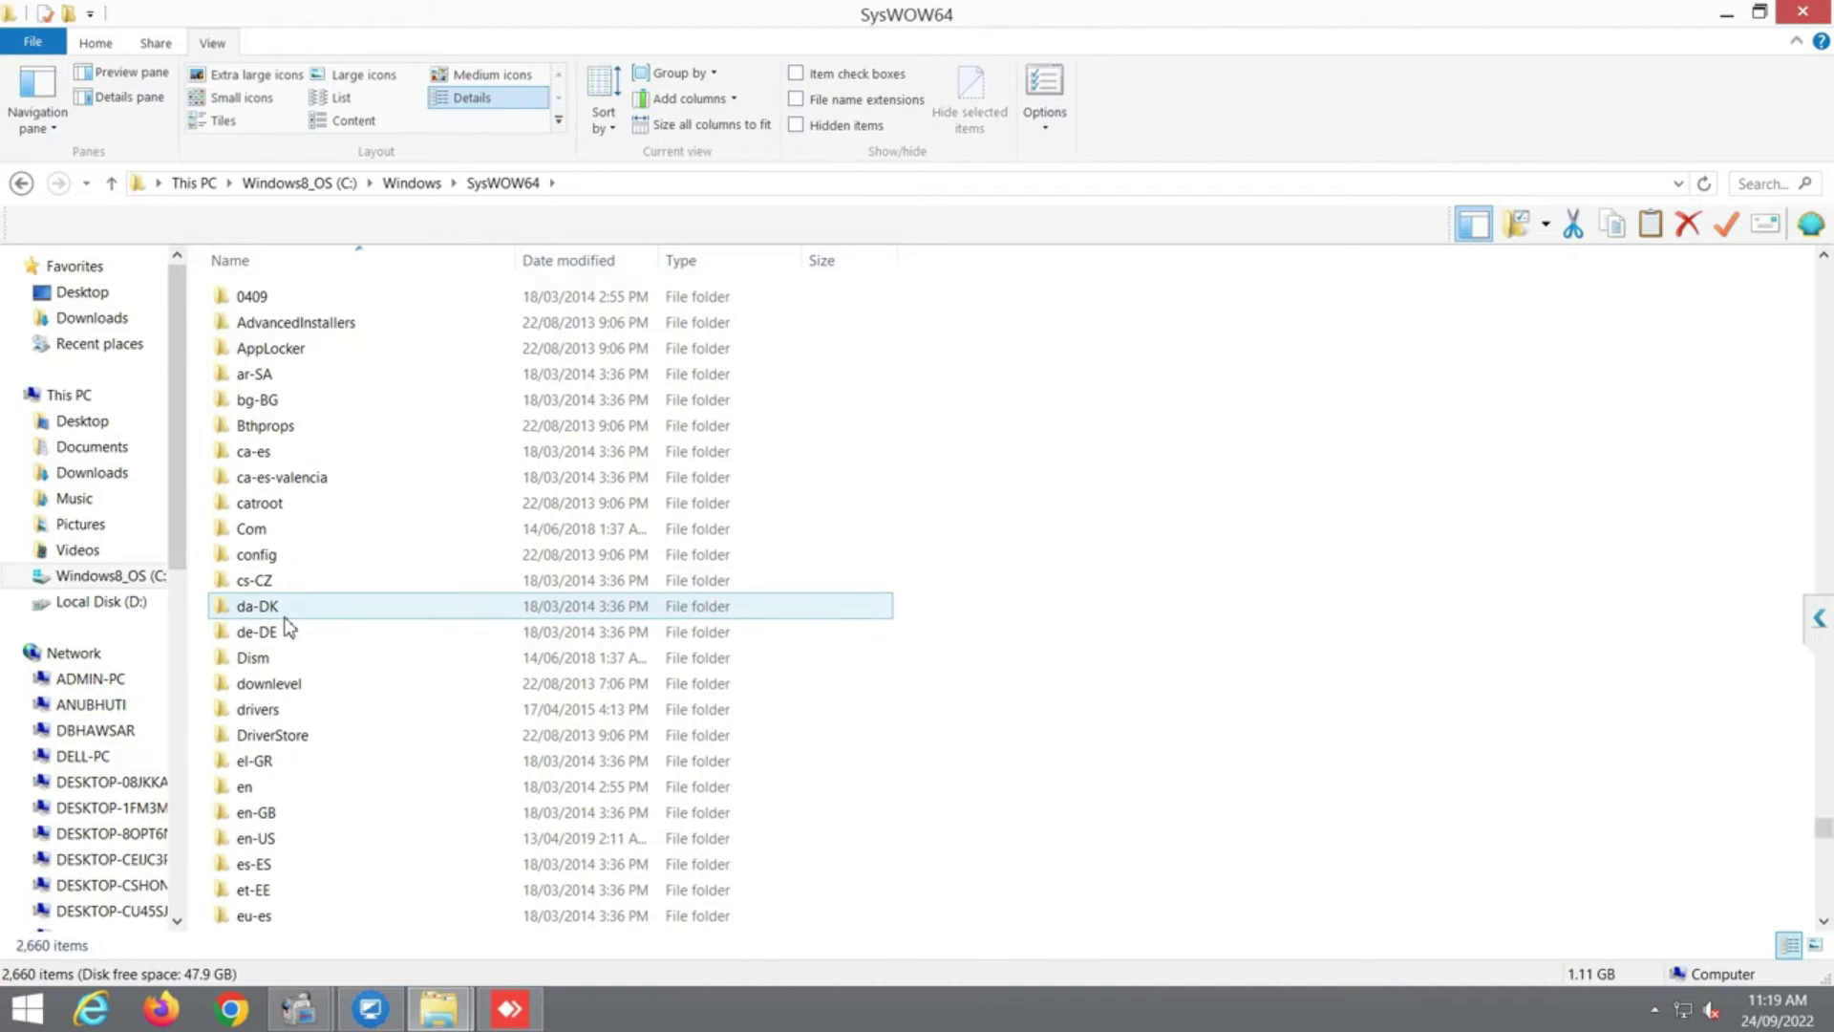
type("vsflex")
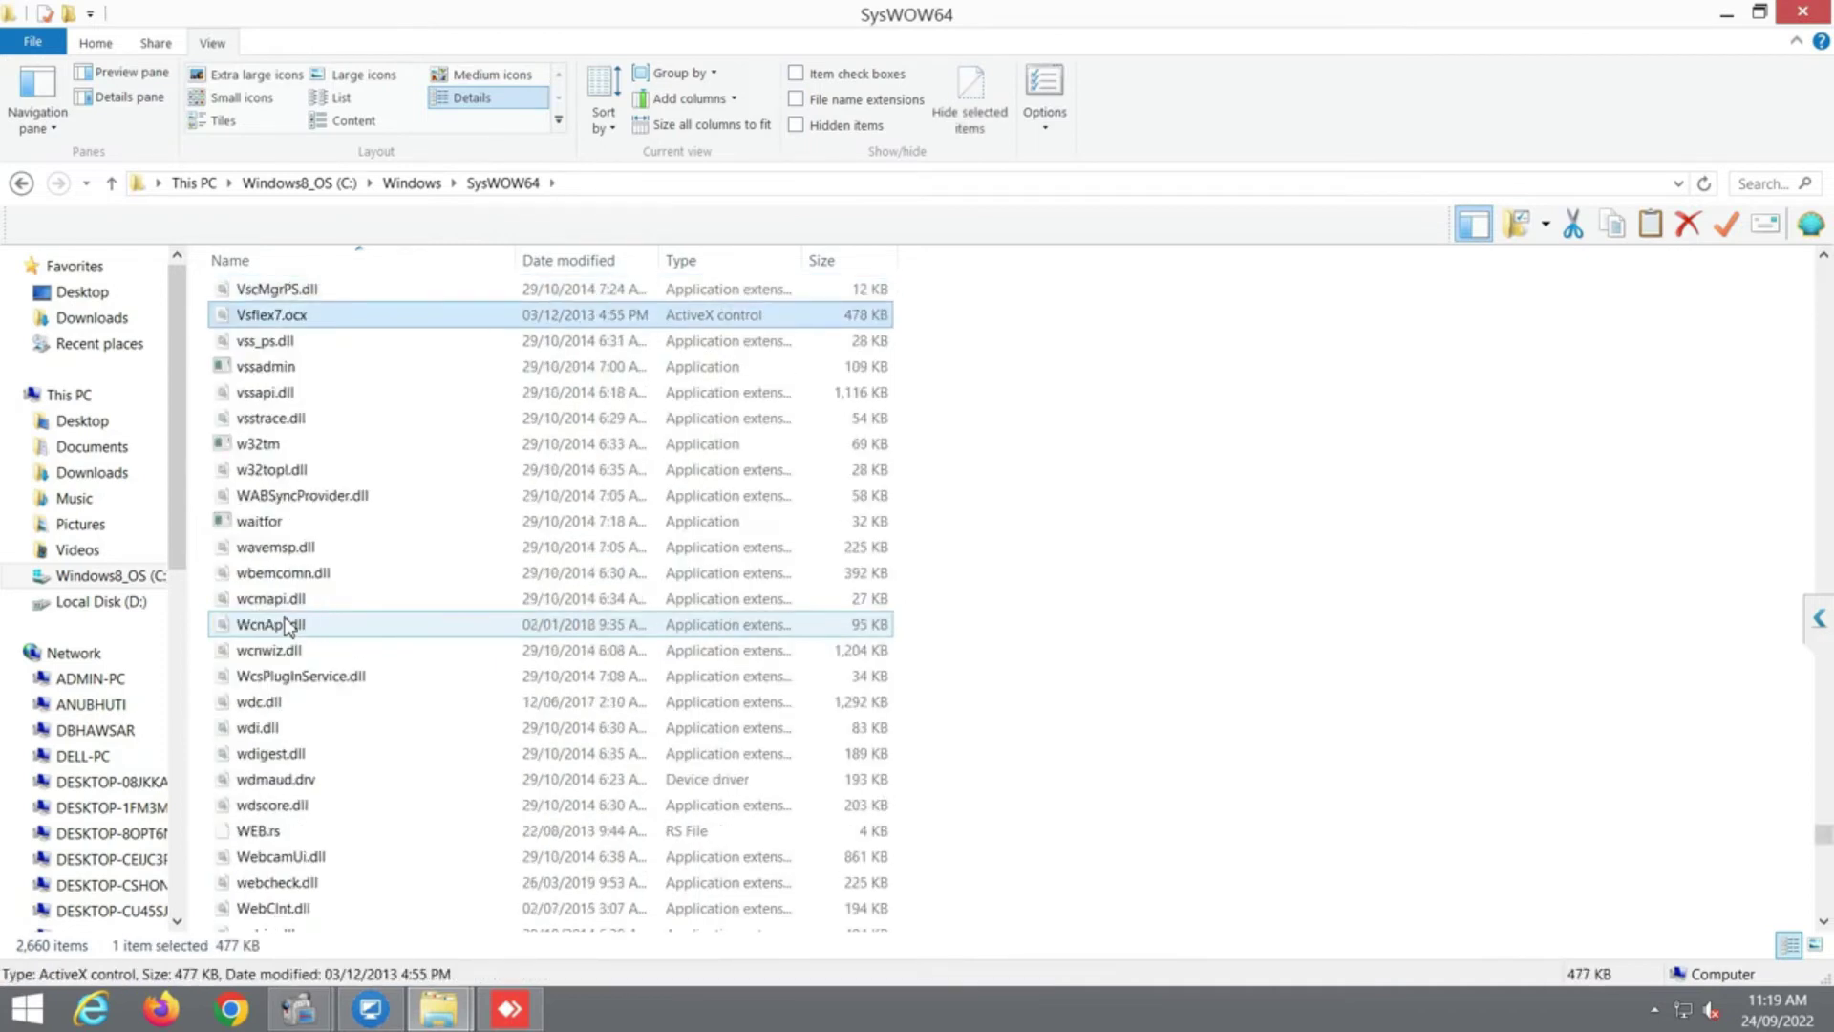
- Paste Vsflex7.ocx into the Ocx folder of Rayn Setup under Program Files (x86), replacing the existing file, and close the window
left_click(296, 183)
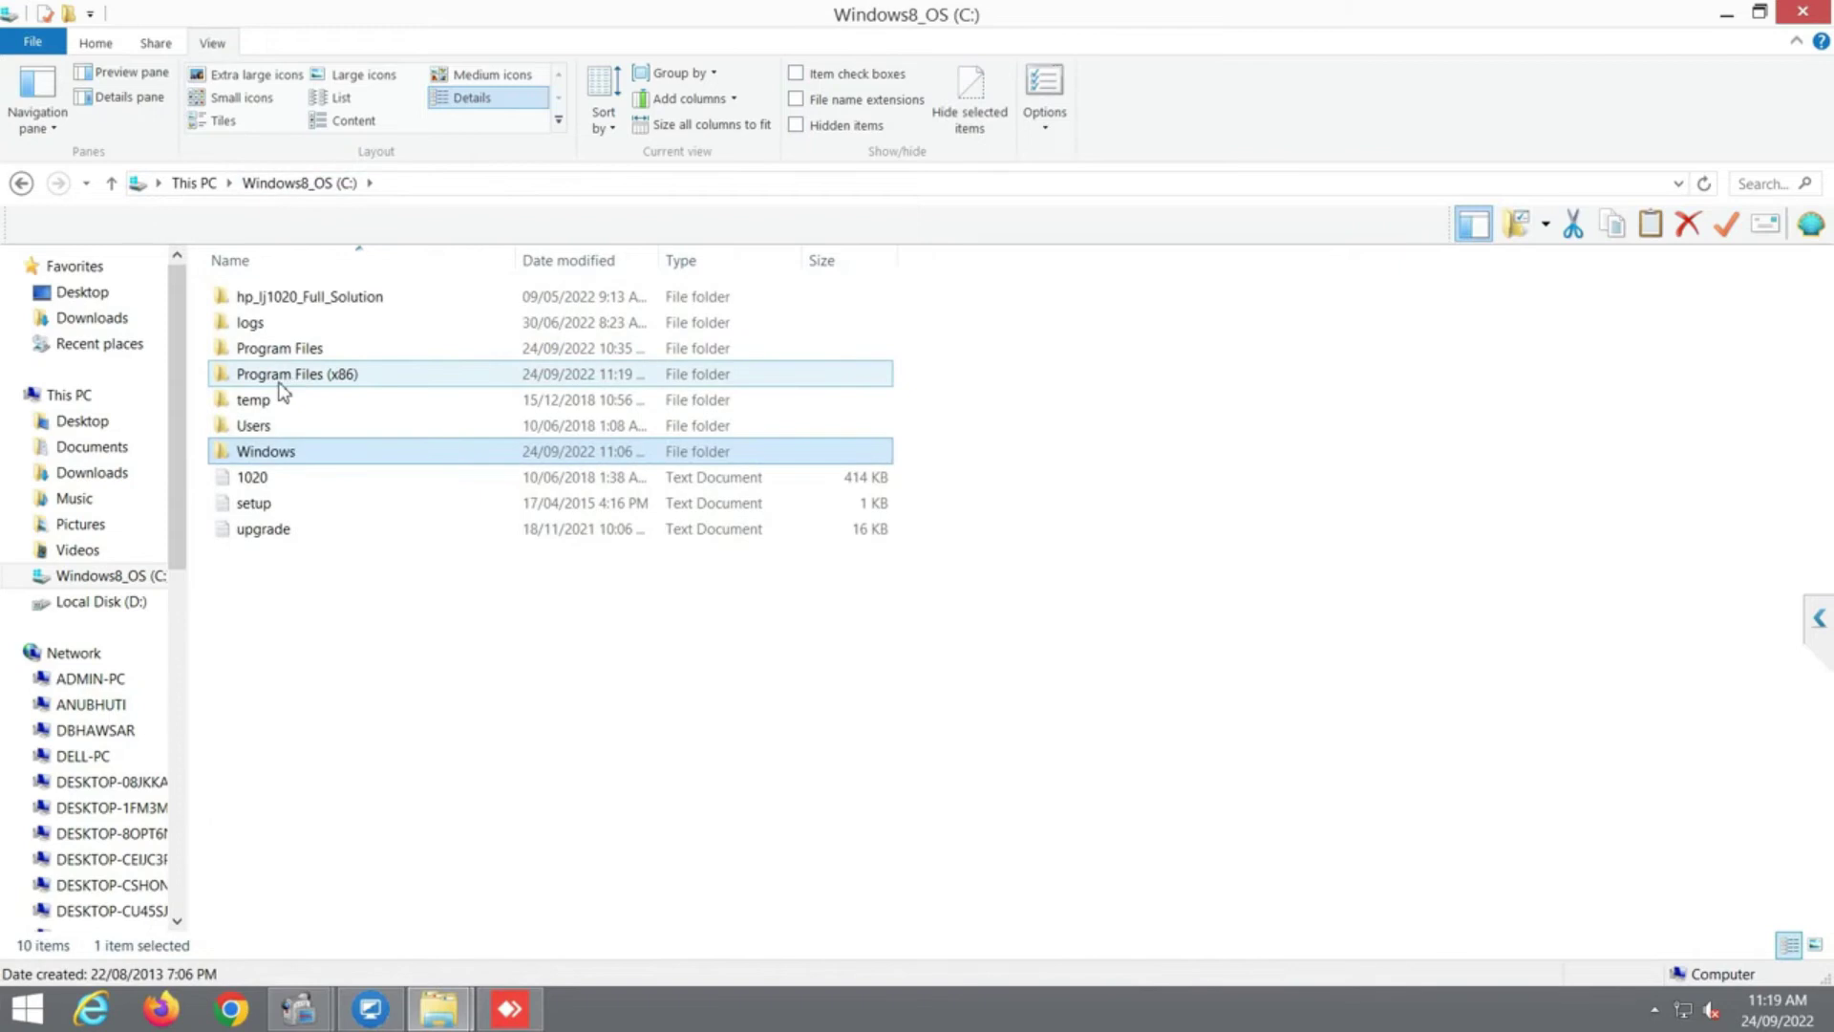
double_click(280, 381)
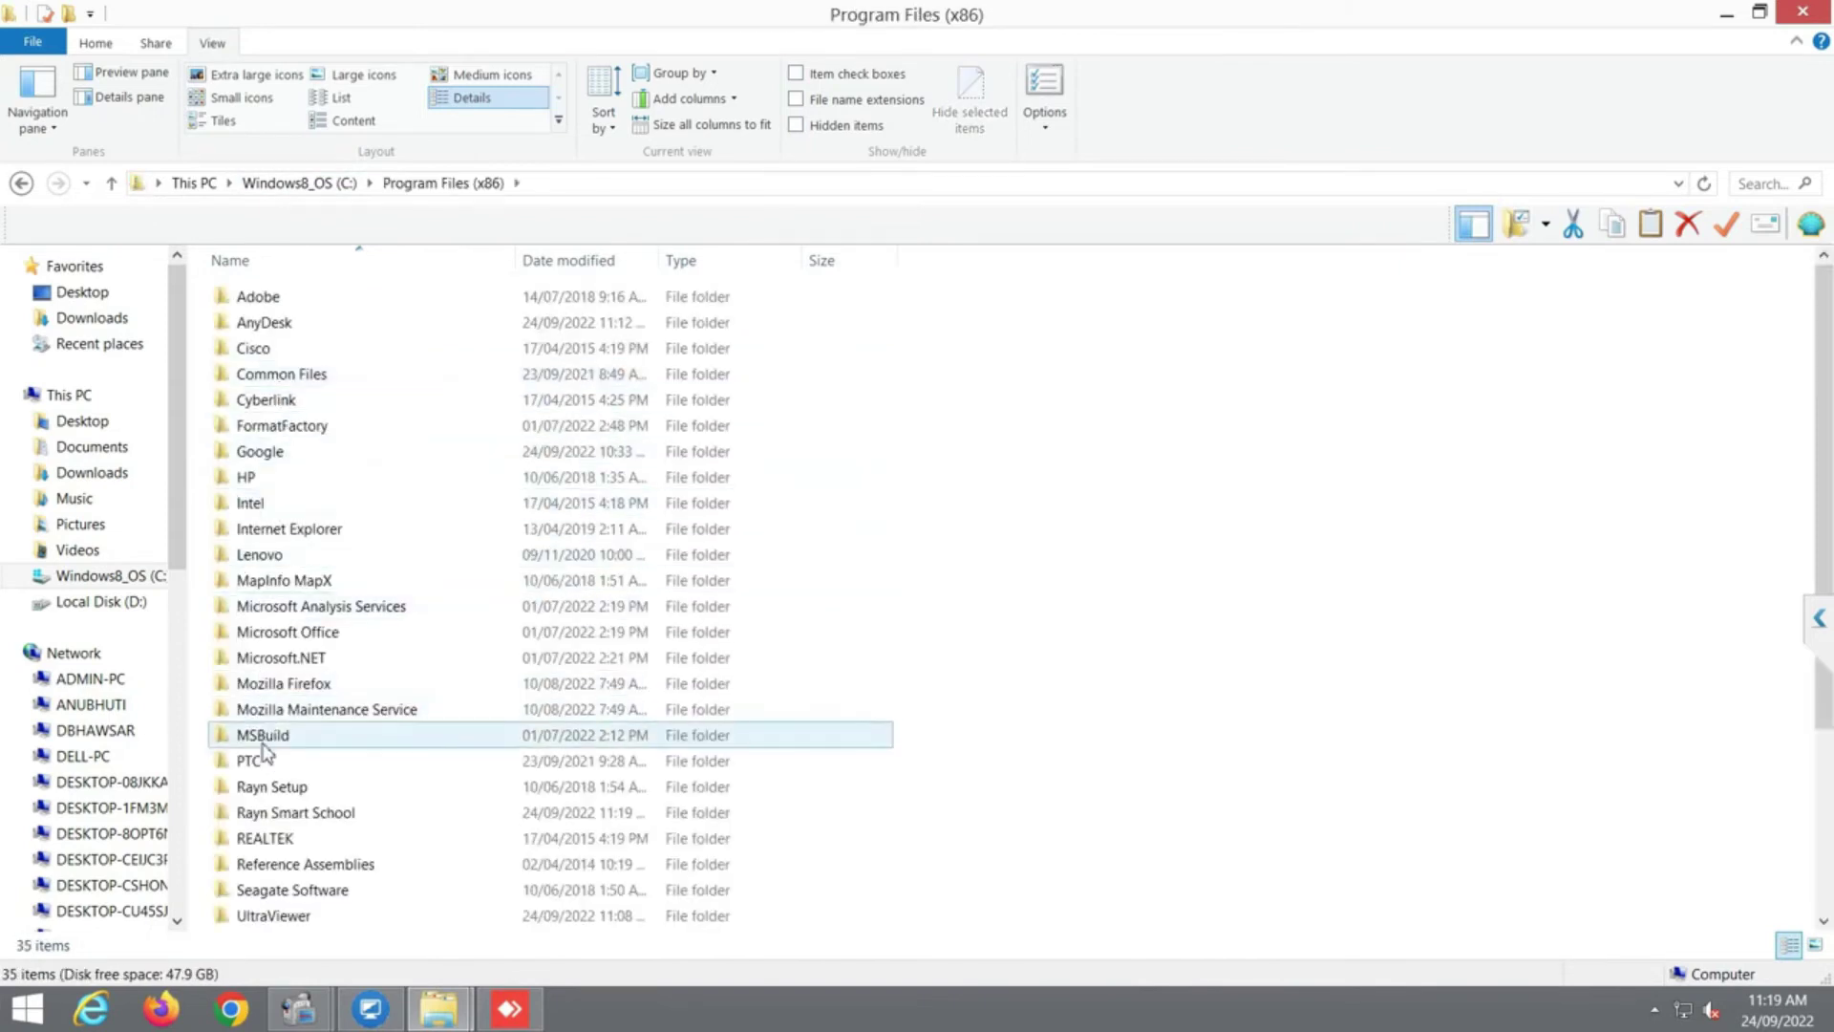
double_click(273, 788)
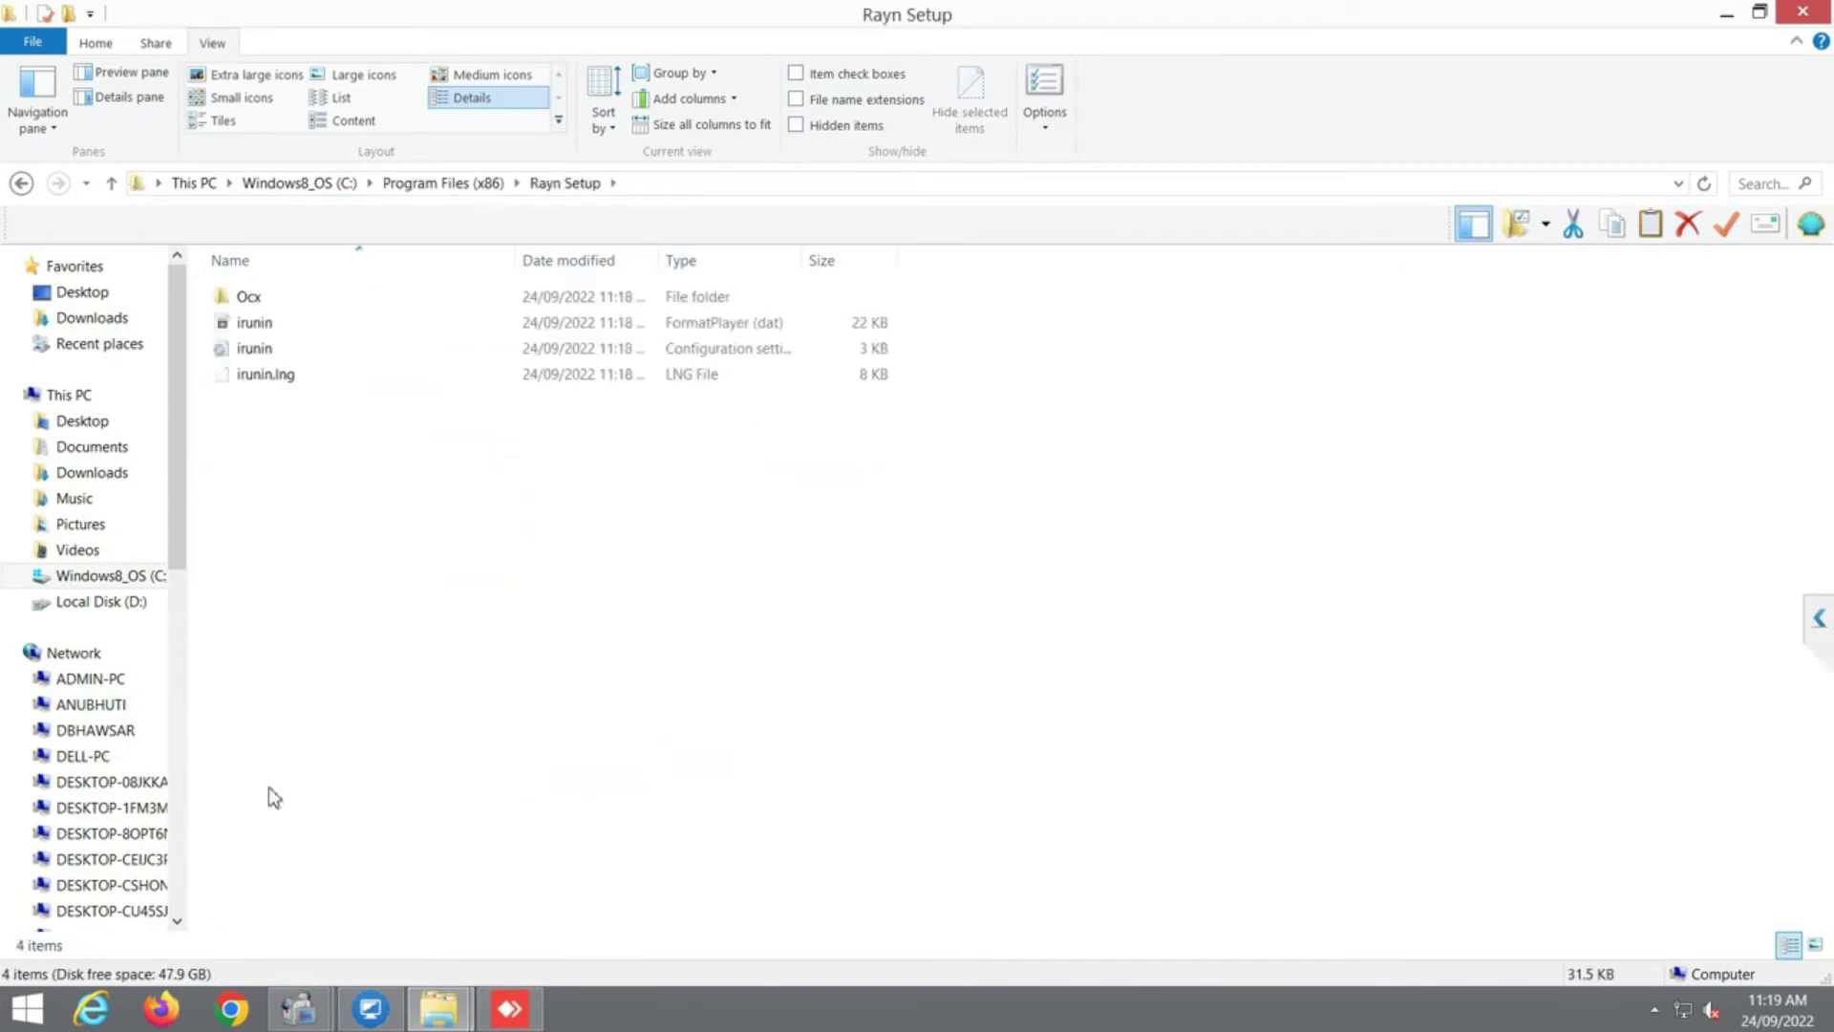
double_click(247, 297)
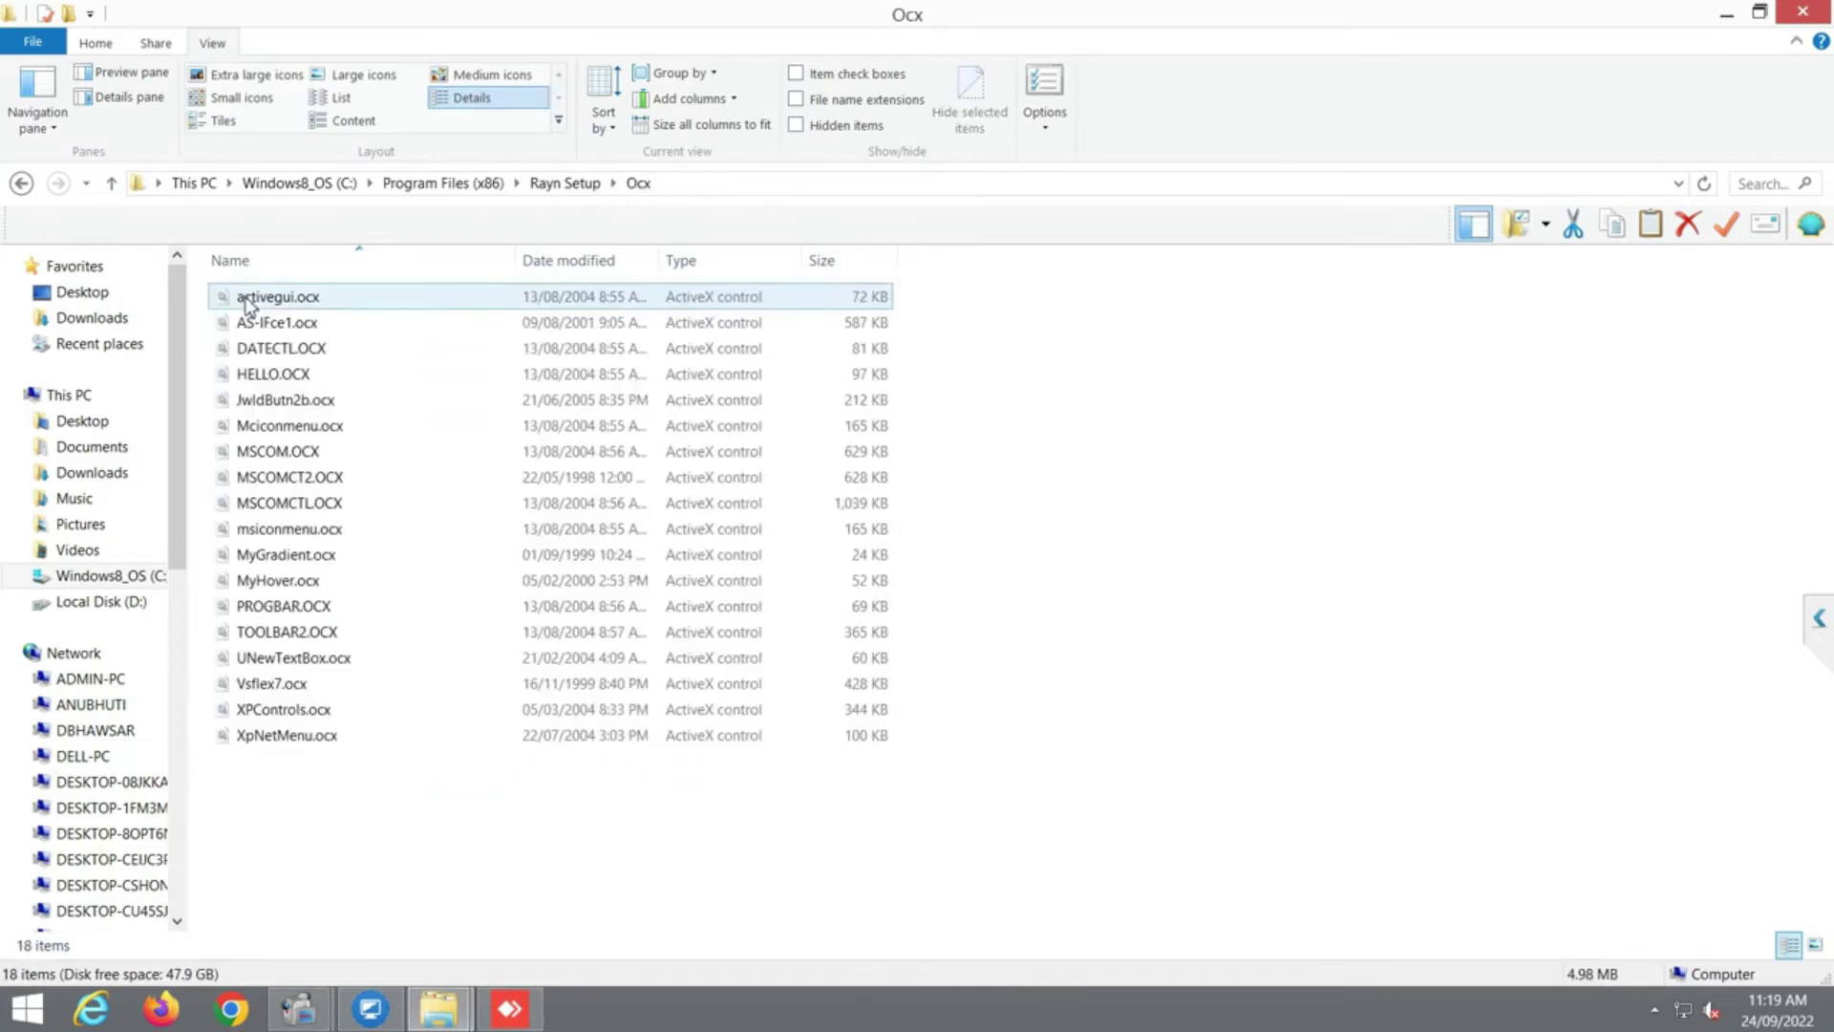
key("ctrl+v")
left_click(471, 392)
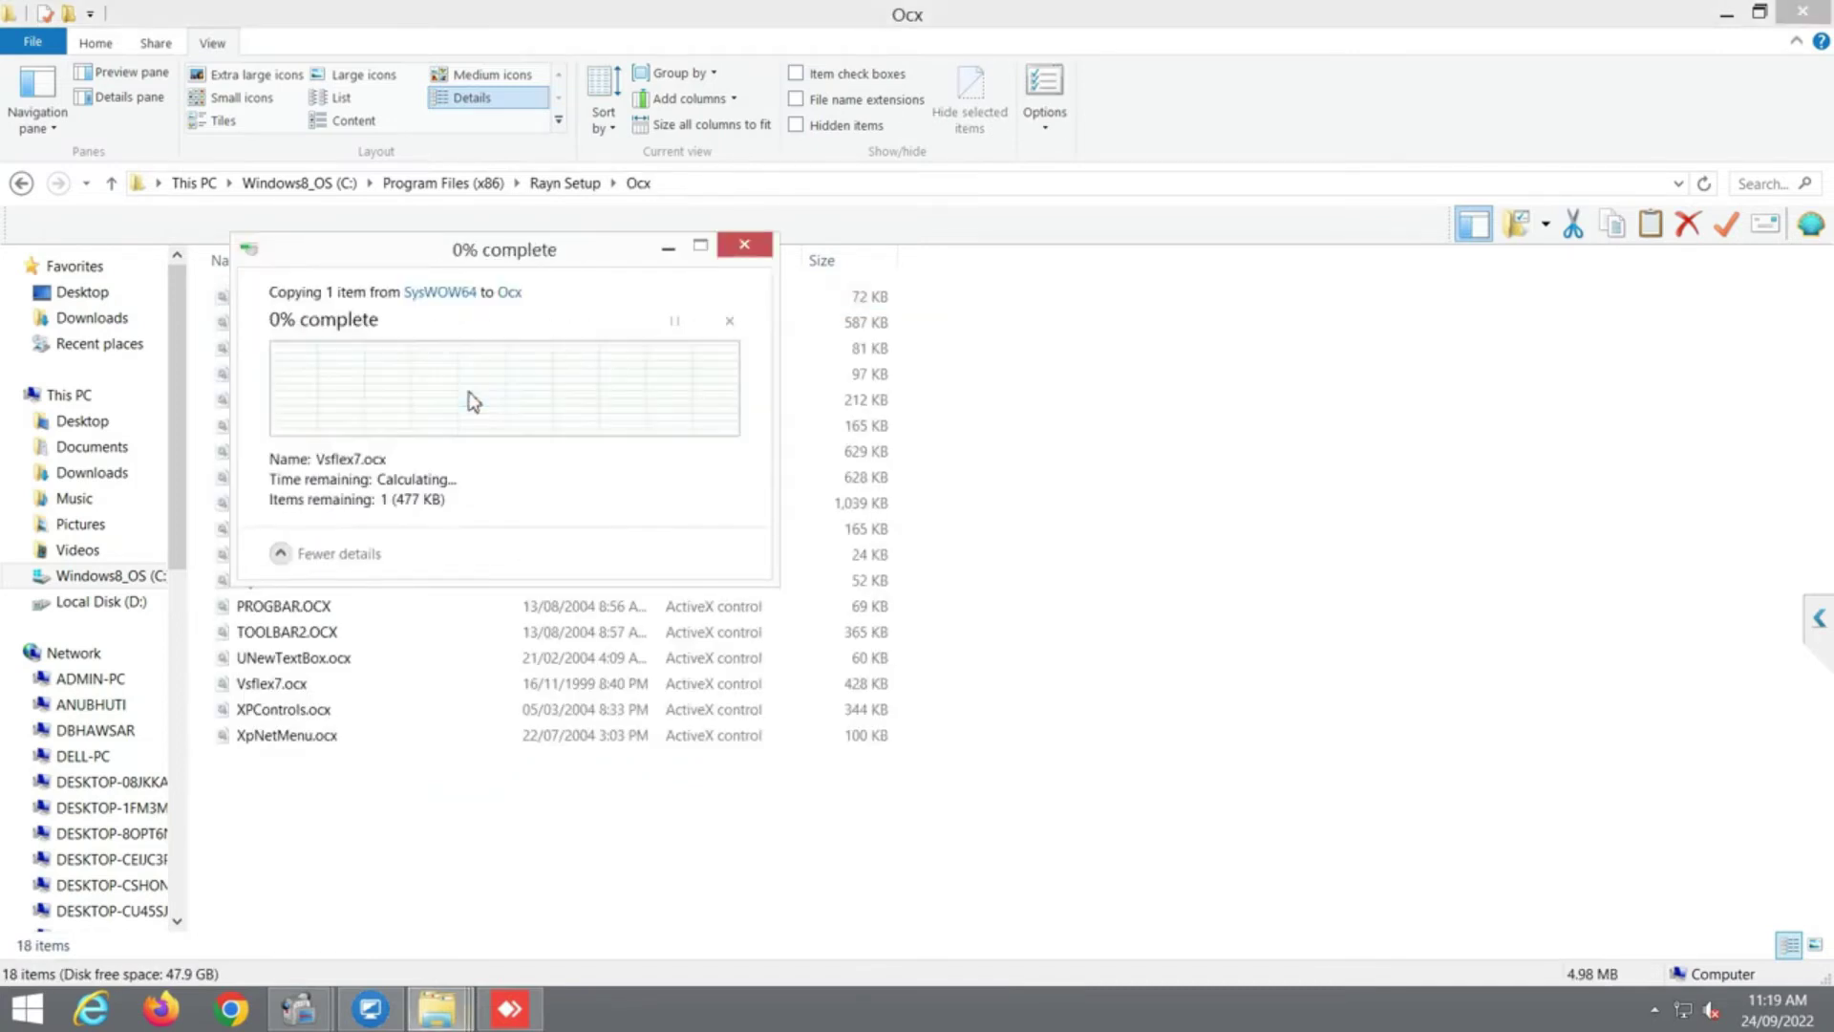
left_click(429, 398)
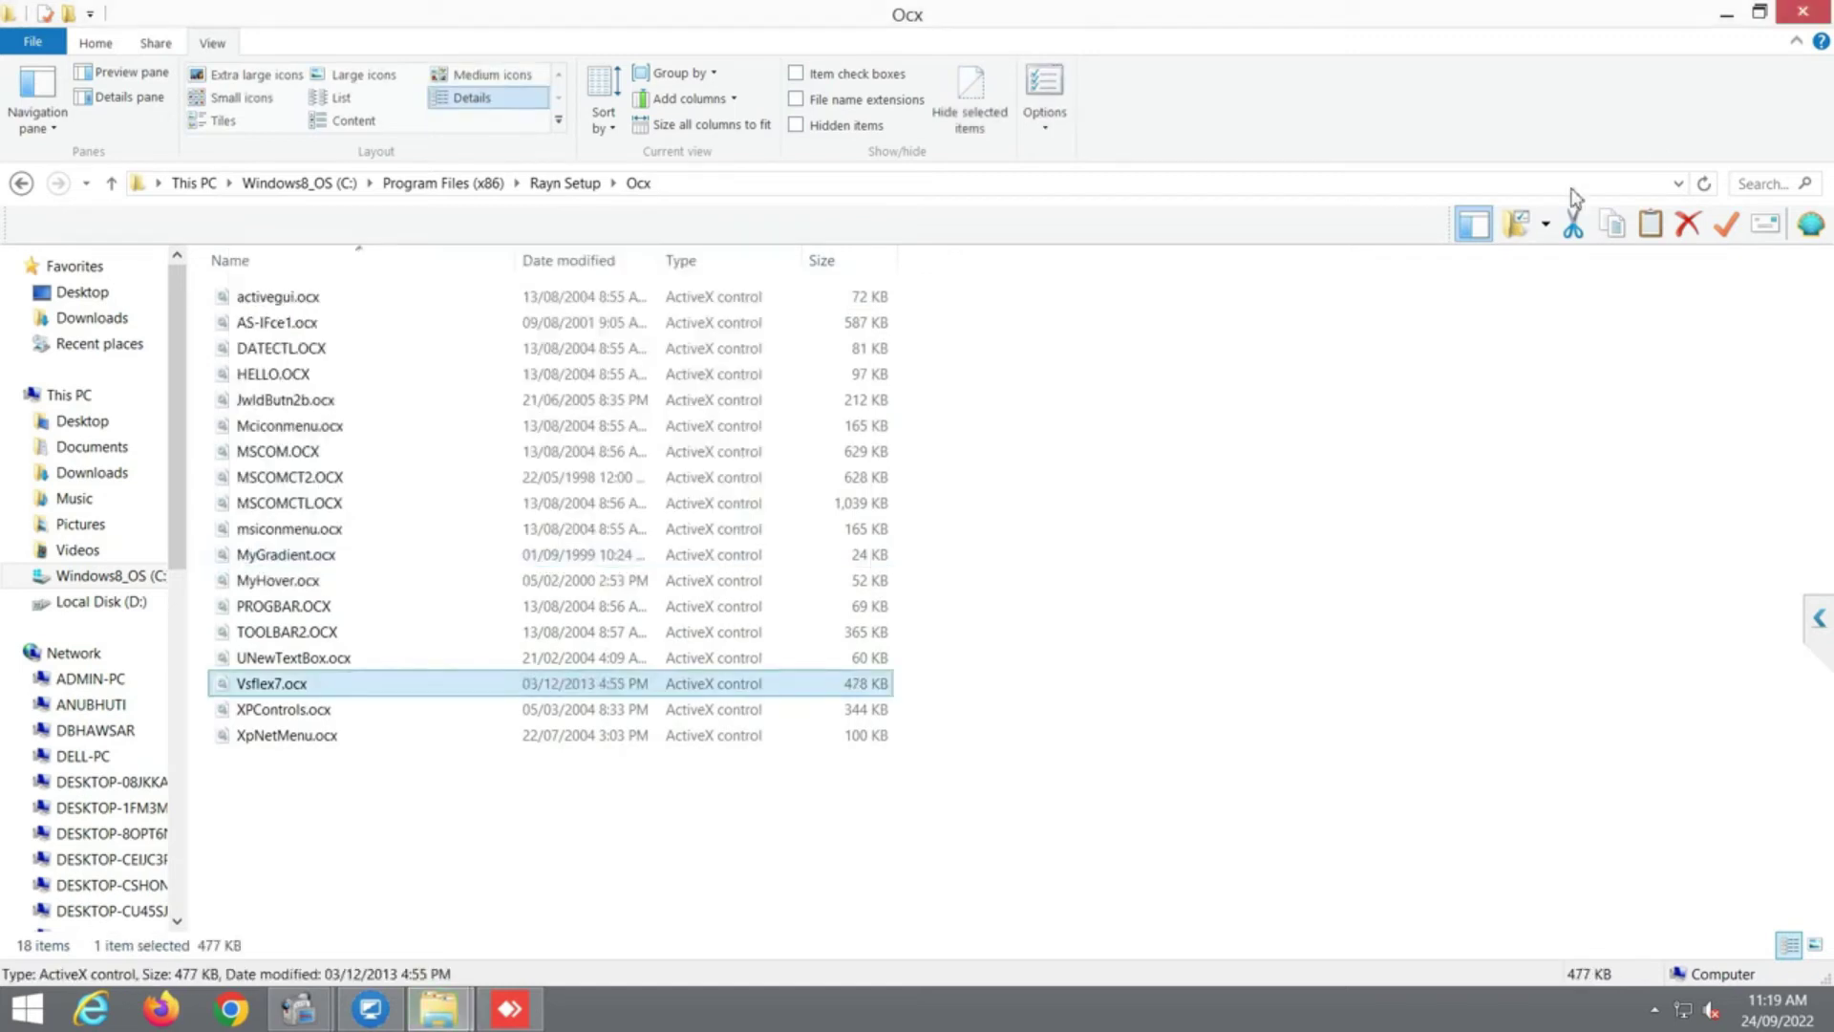
left_click(1803, 12)
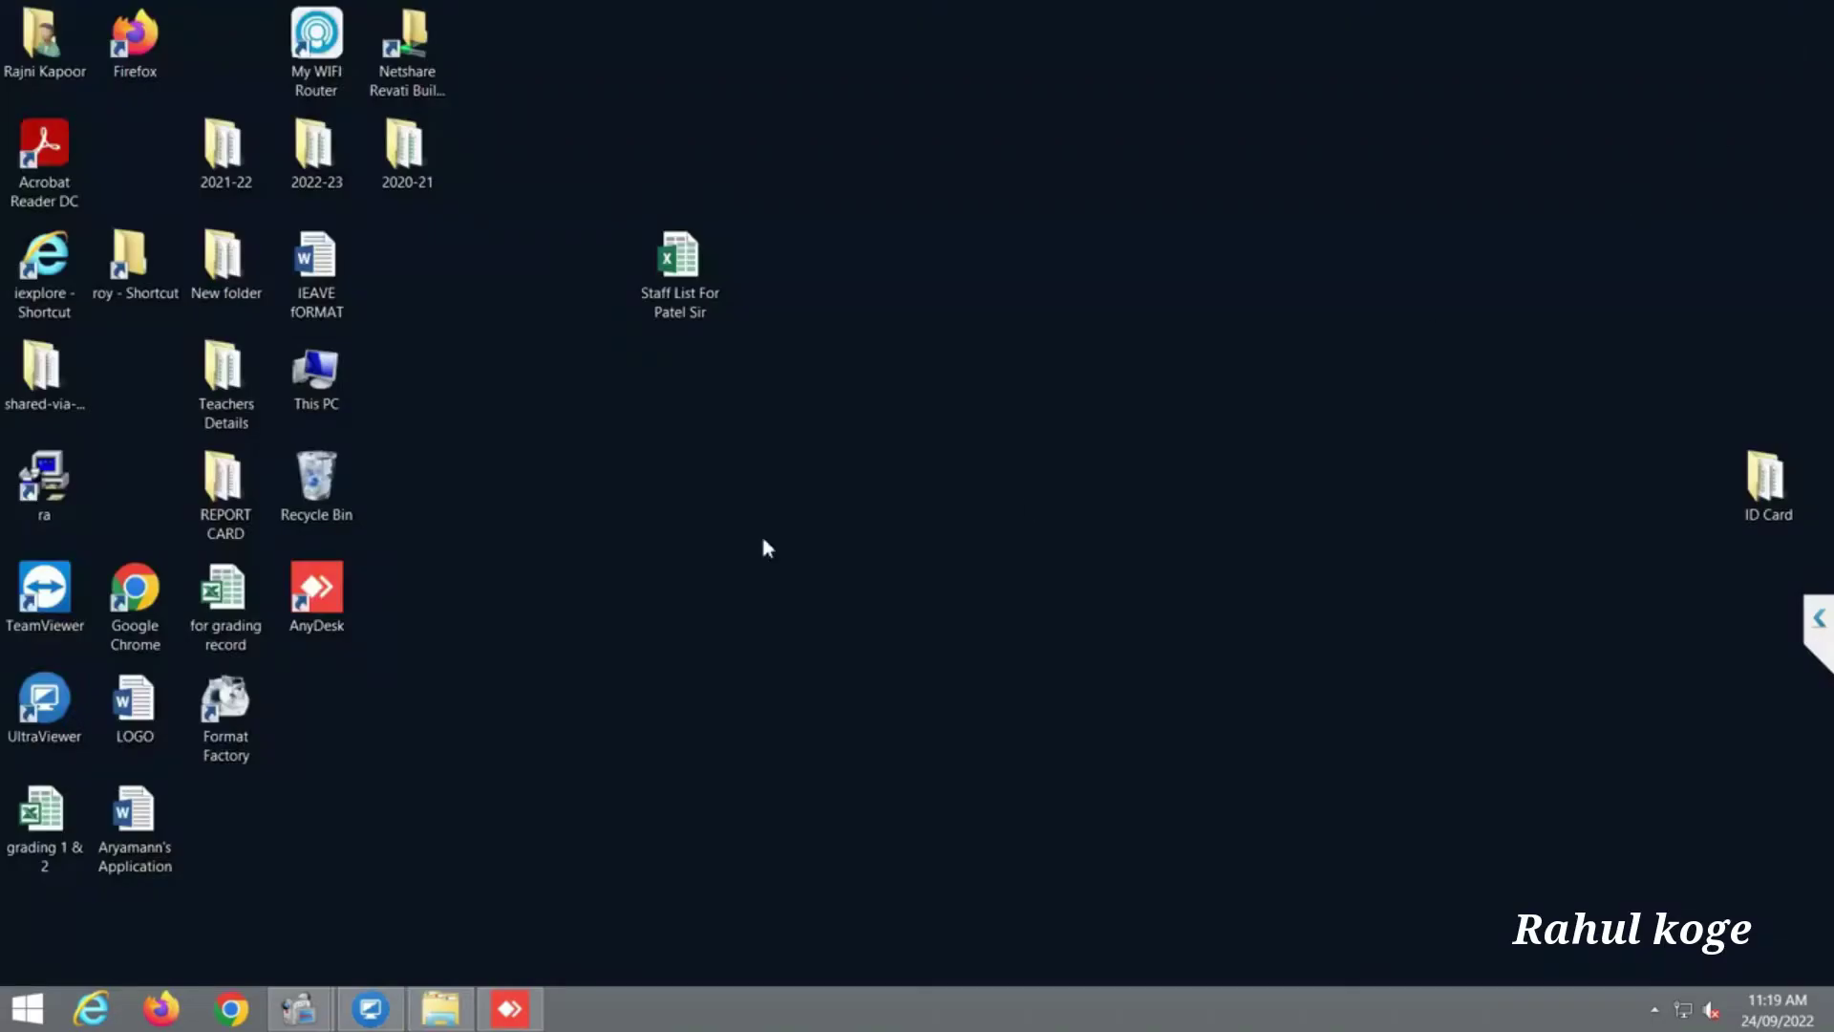
- Test Rayn Smart School by launching the ra desktop shortcut, and dismiss the crash dialog
double_click(48, 483)
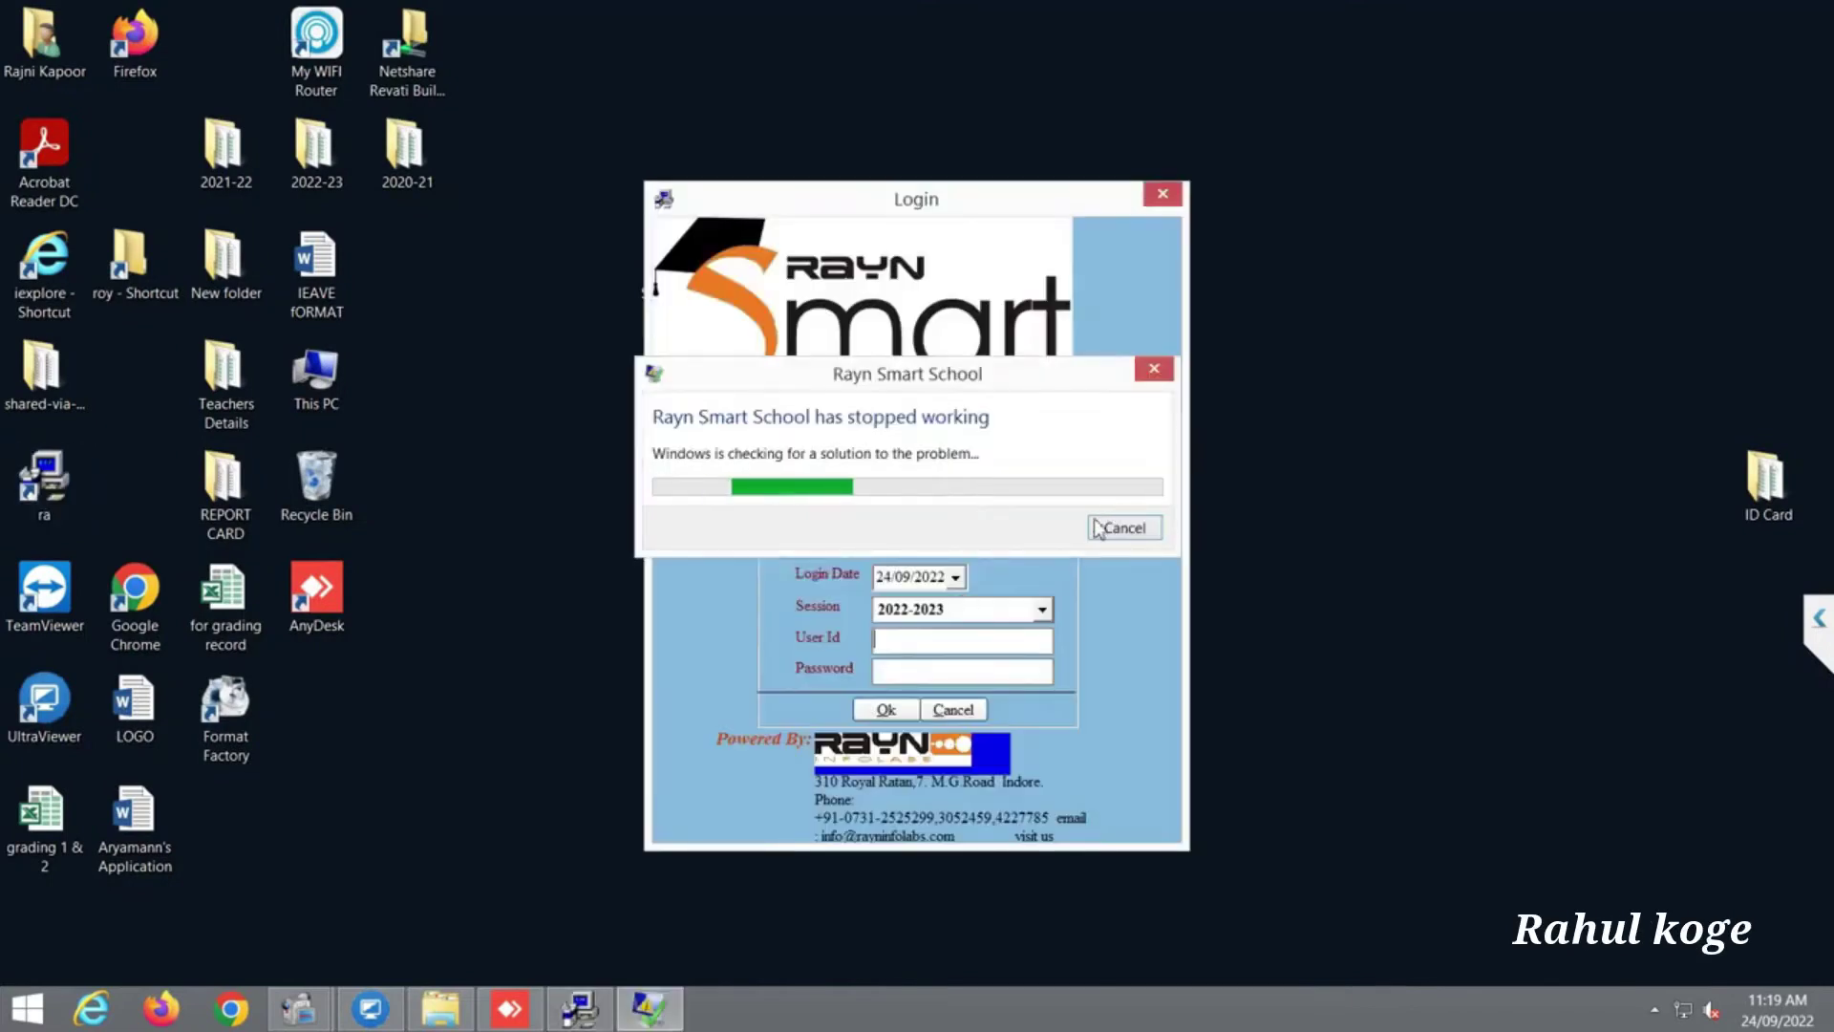
left_click(1124, 527)
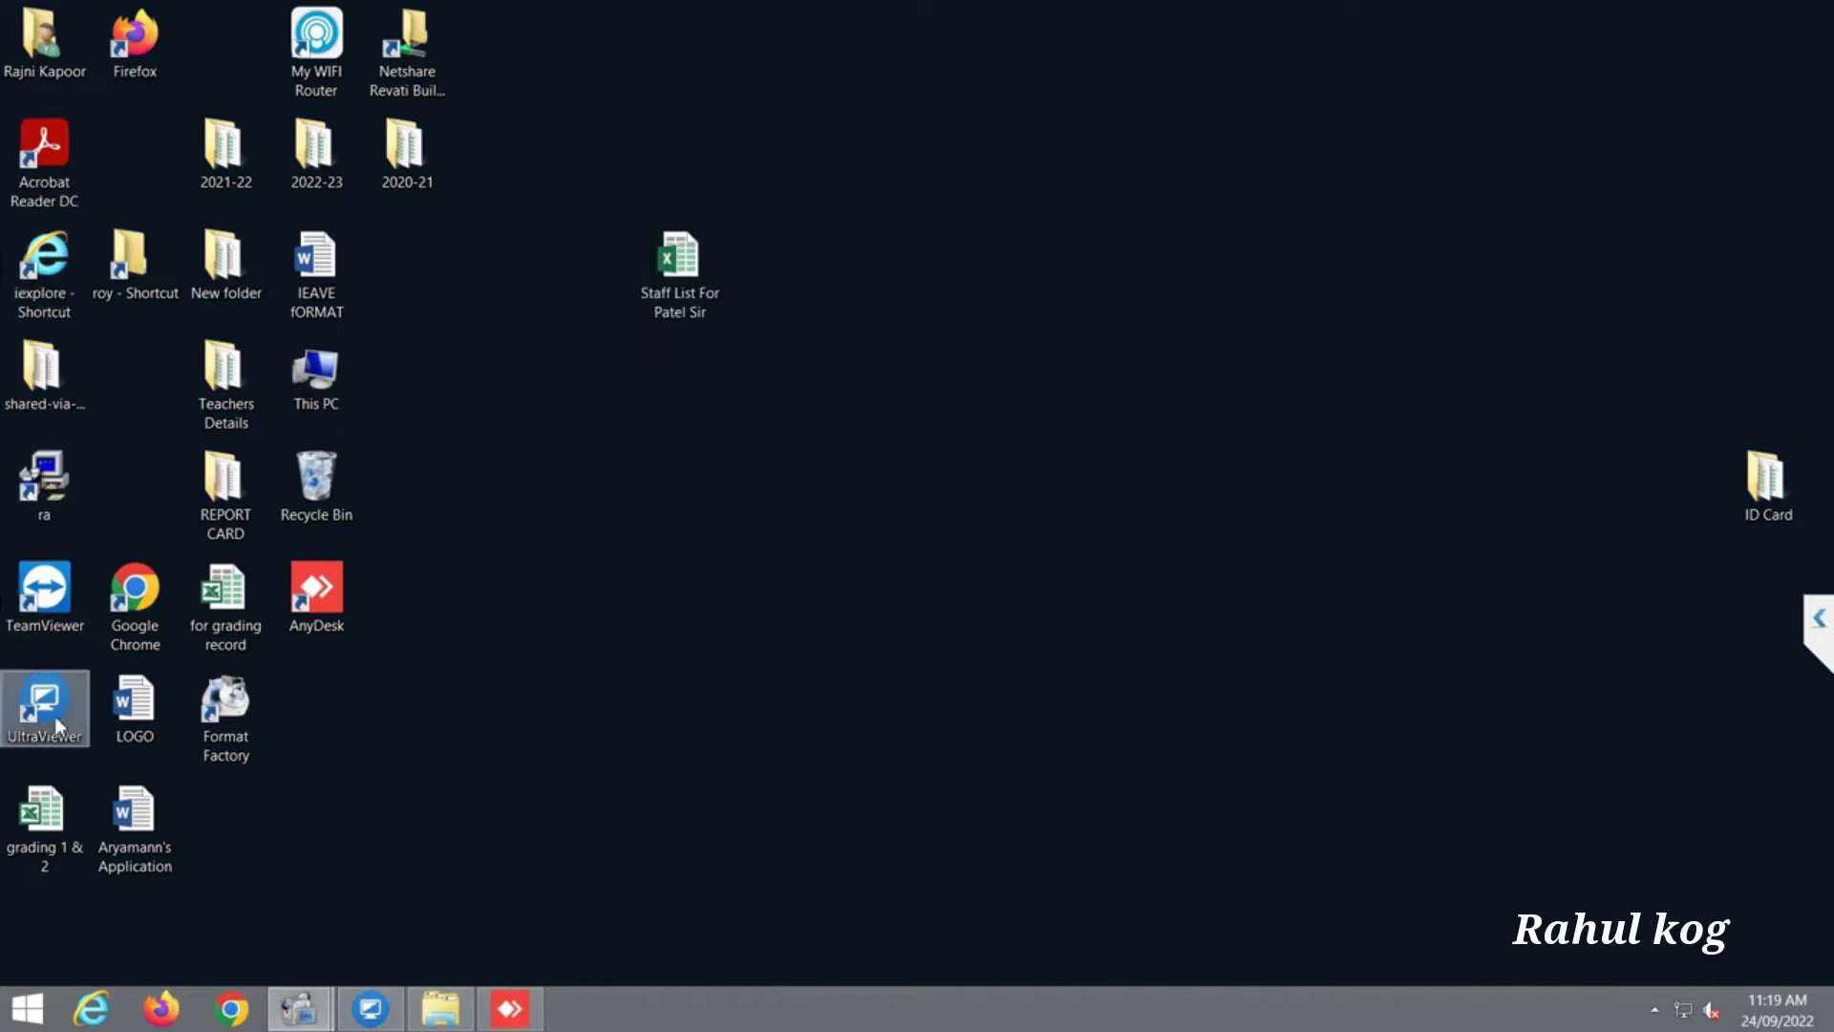
right_click(542, 449)
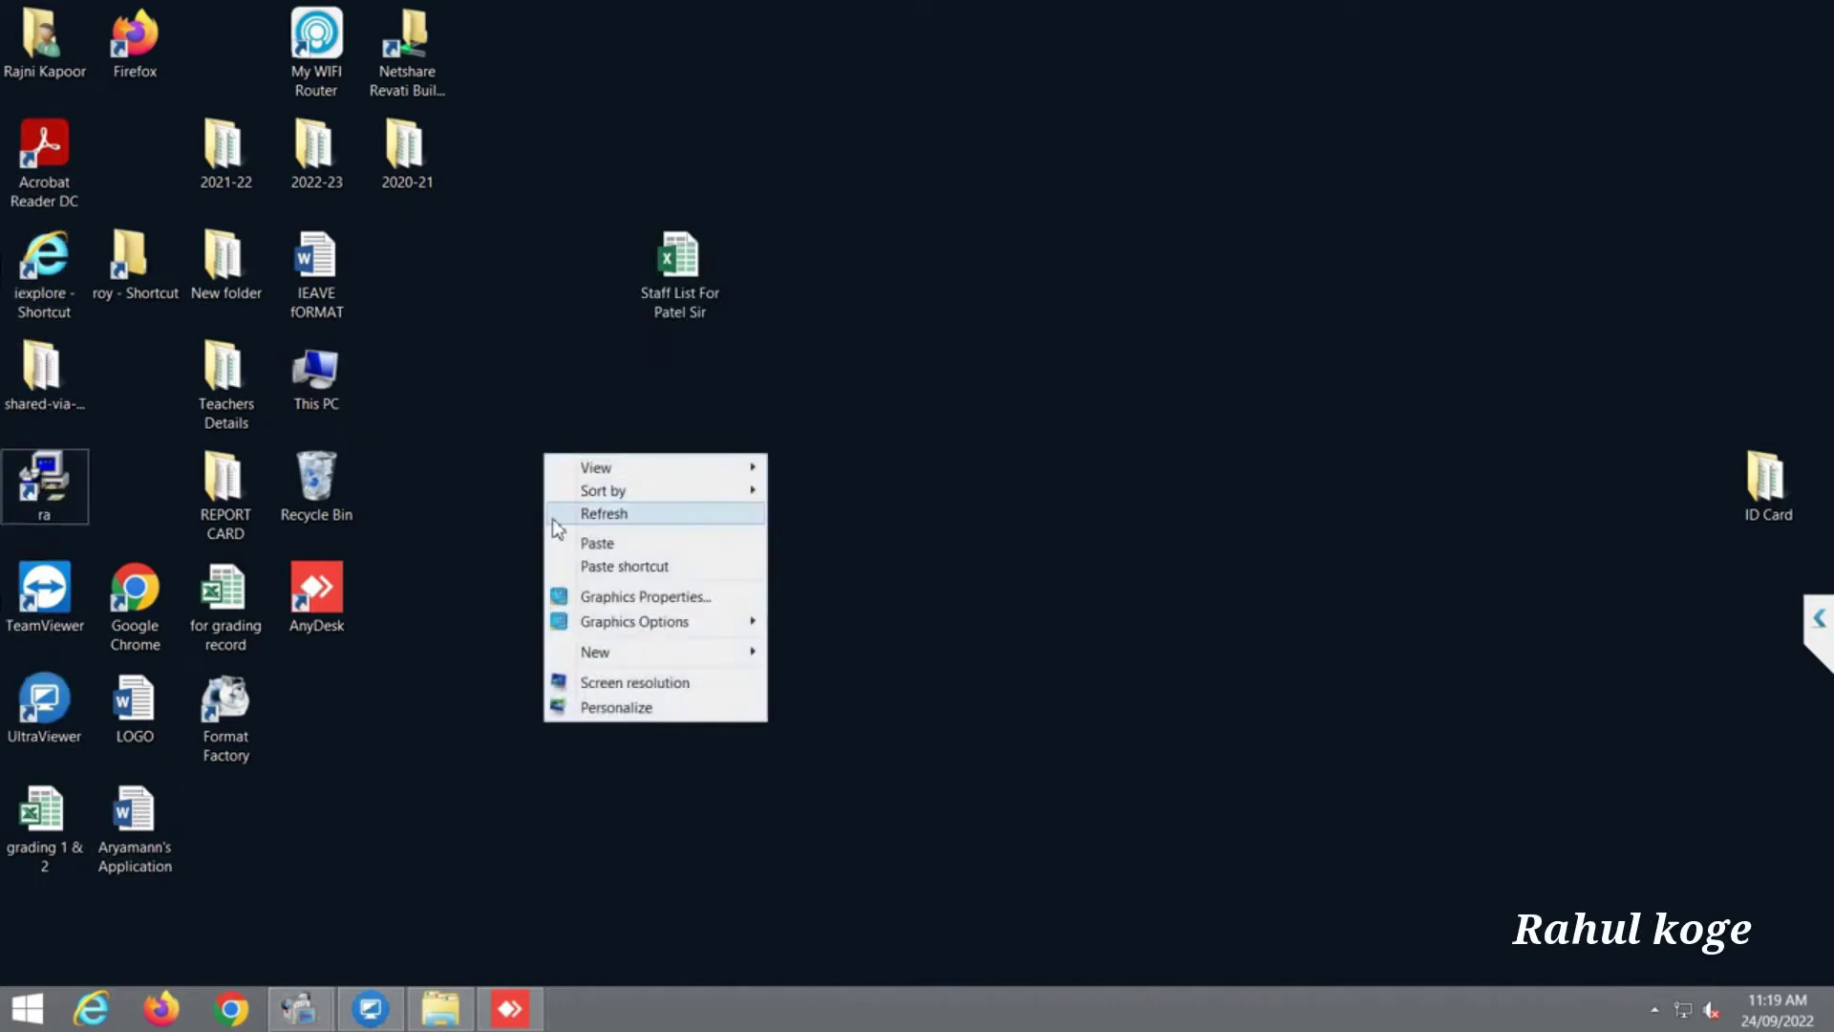
- In the system's performance options, select turning on Data Execution Prevention for all programs and services except those selected
right_click(322, 379)
left_click(411, 599)
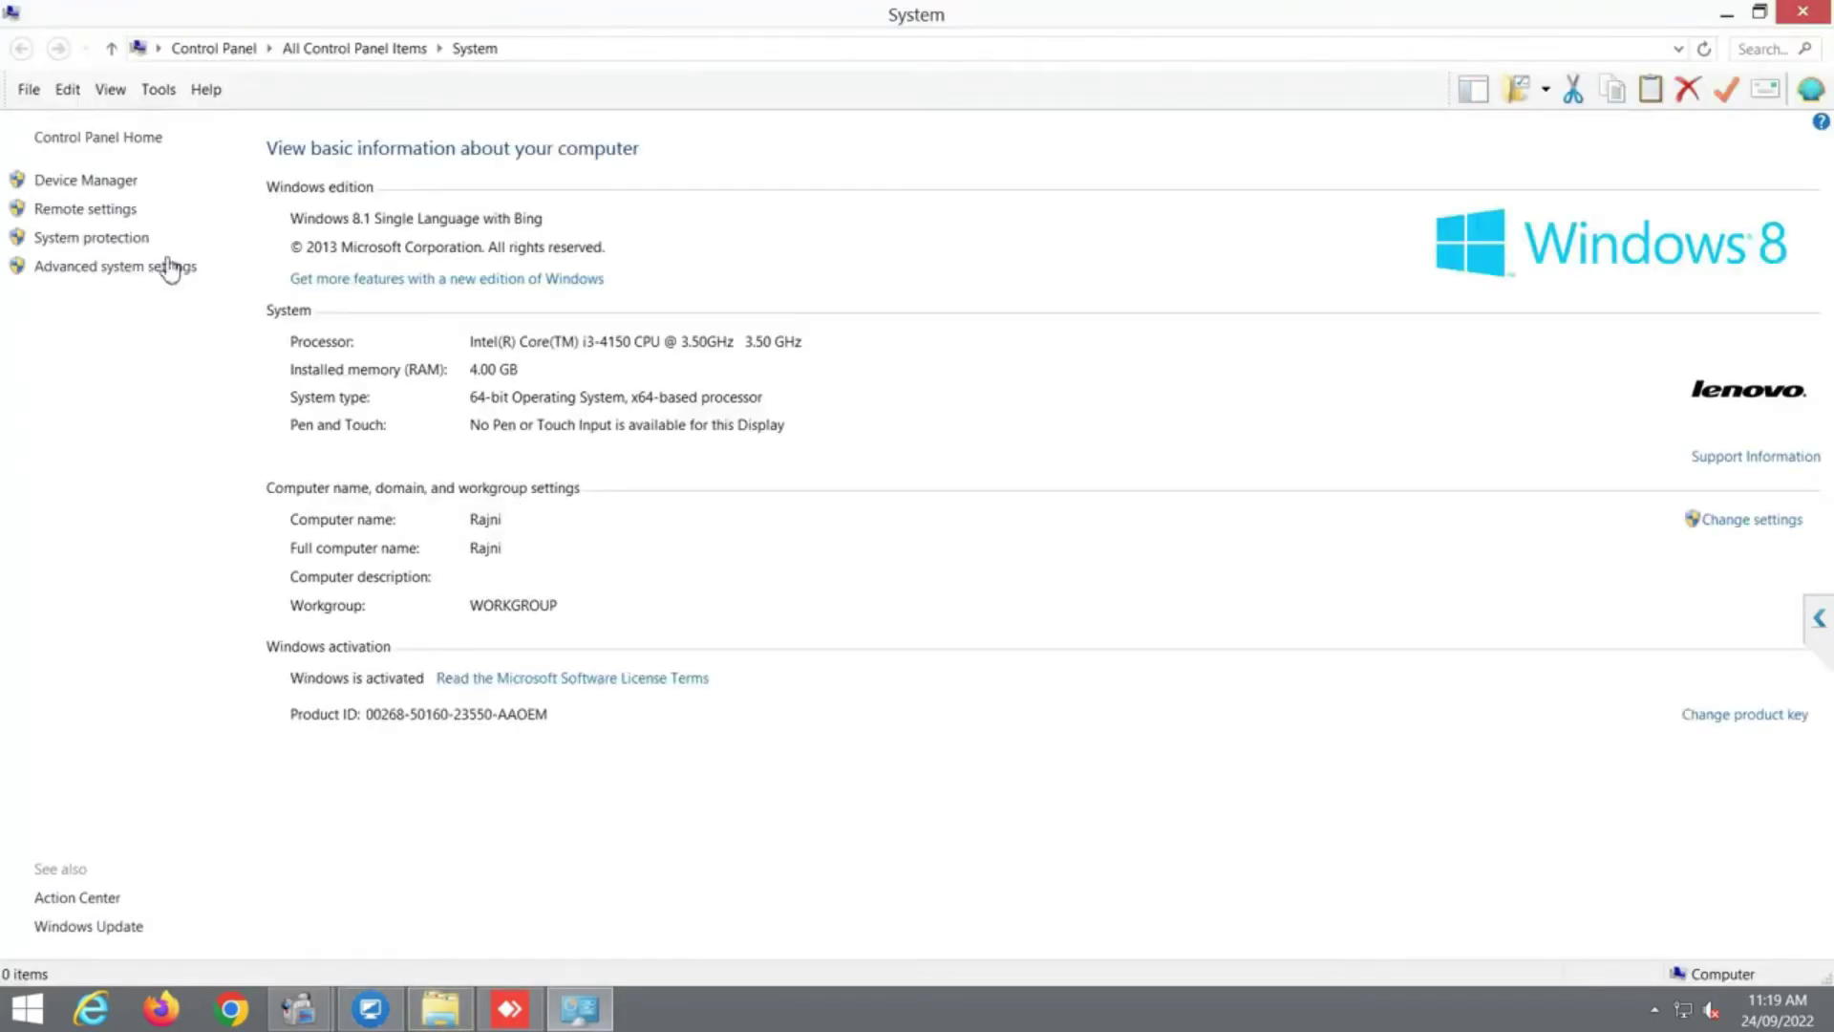
left_click(88, 277)
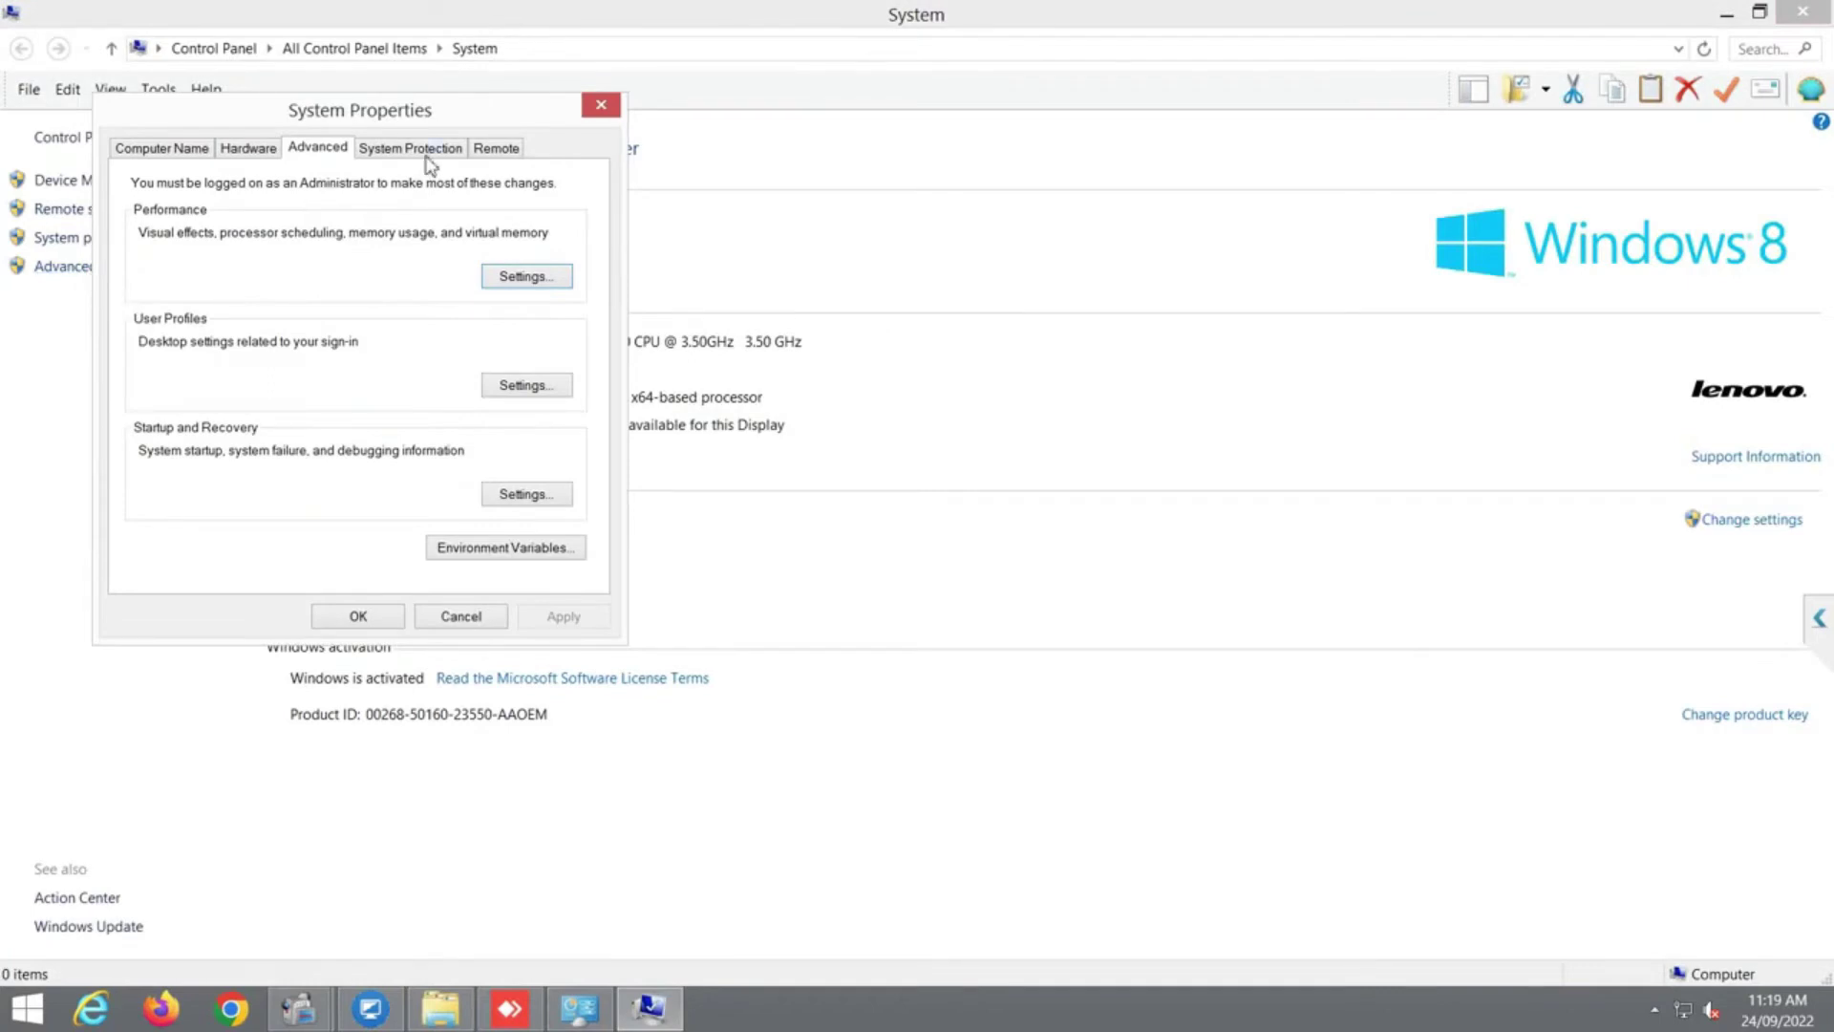
left_click(523, 279)
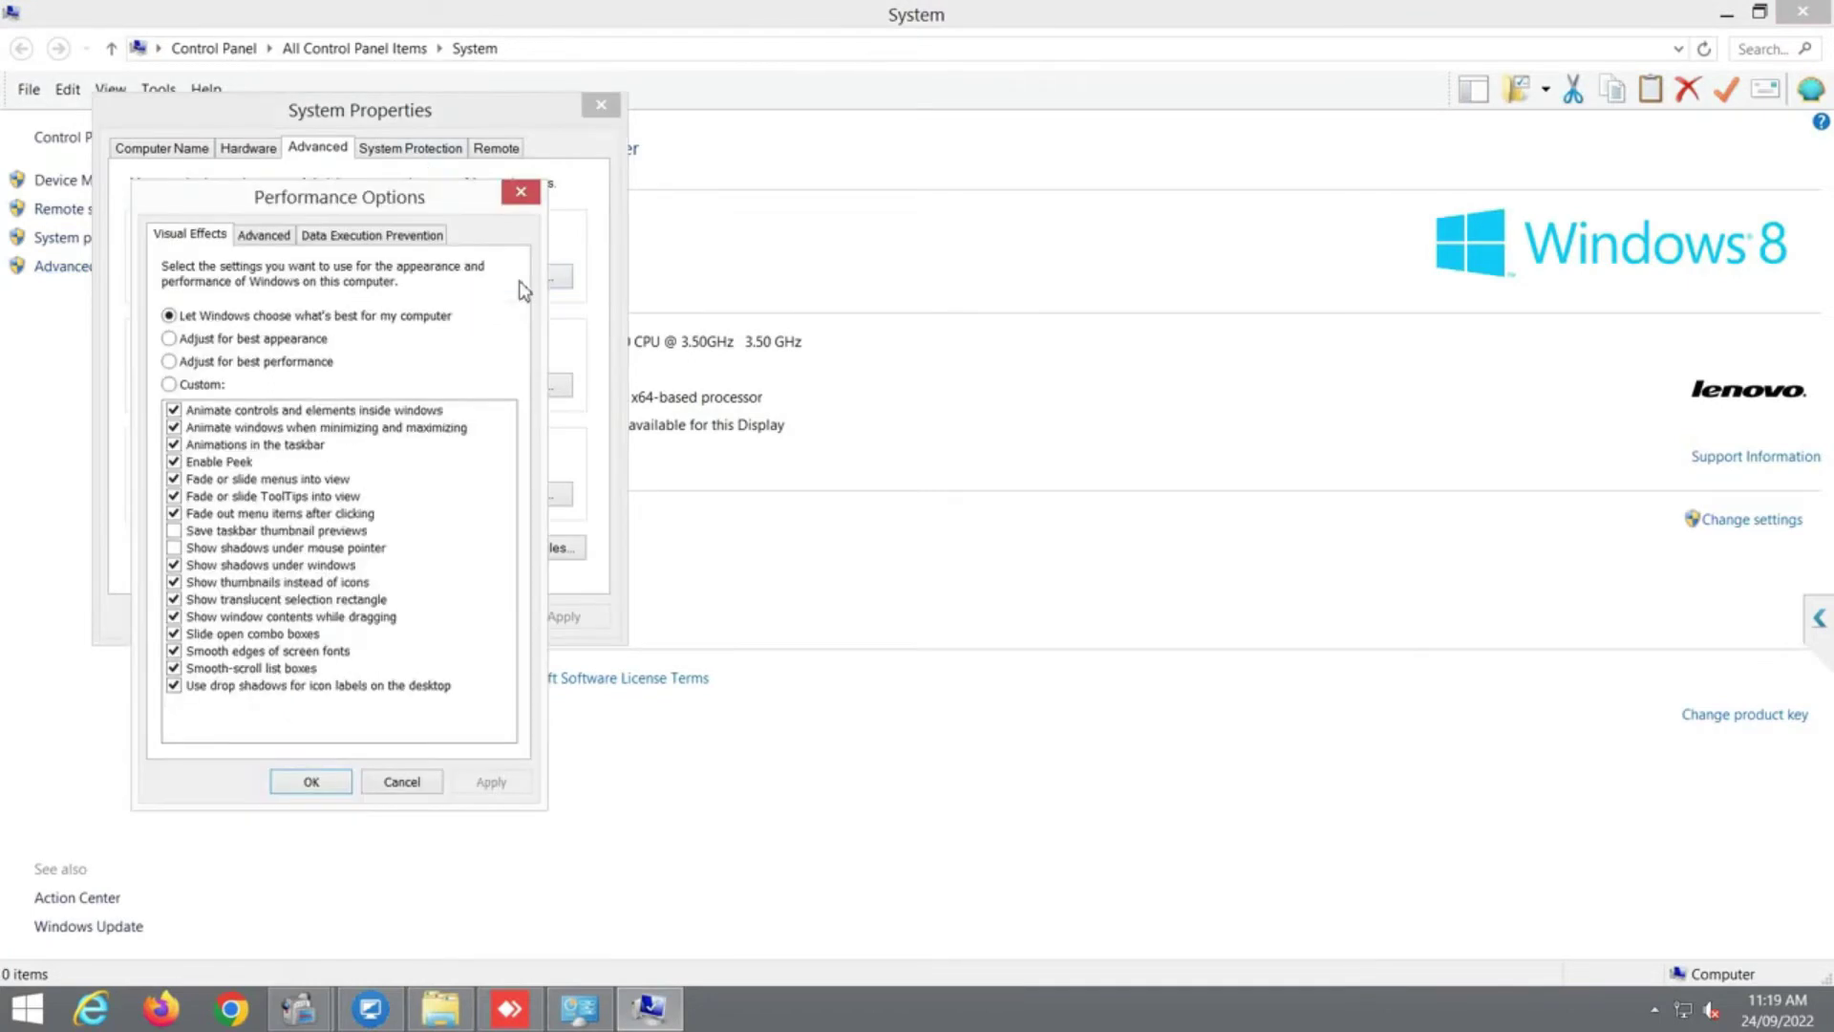
left_click(367, 237)
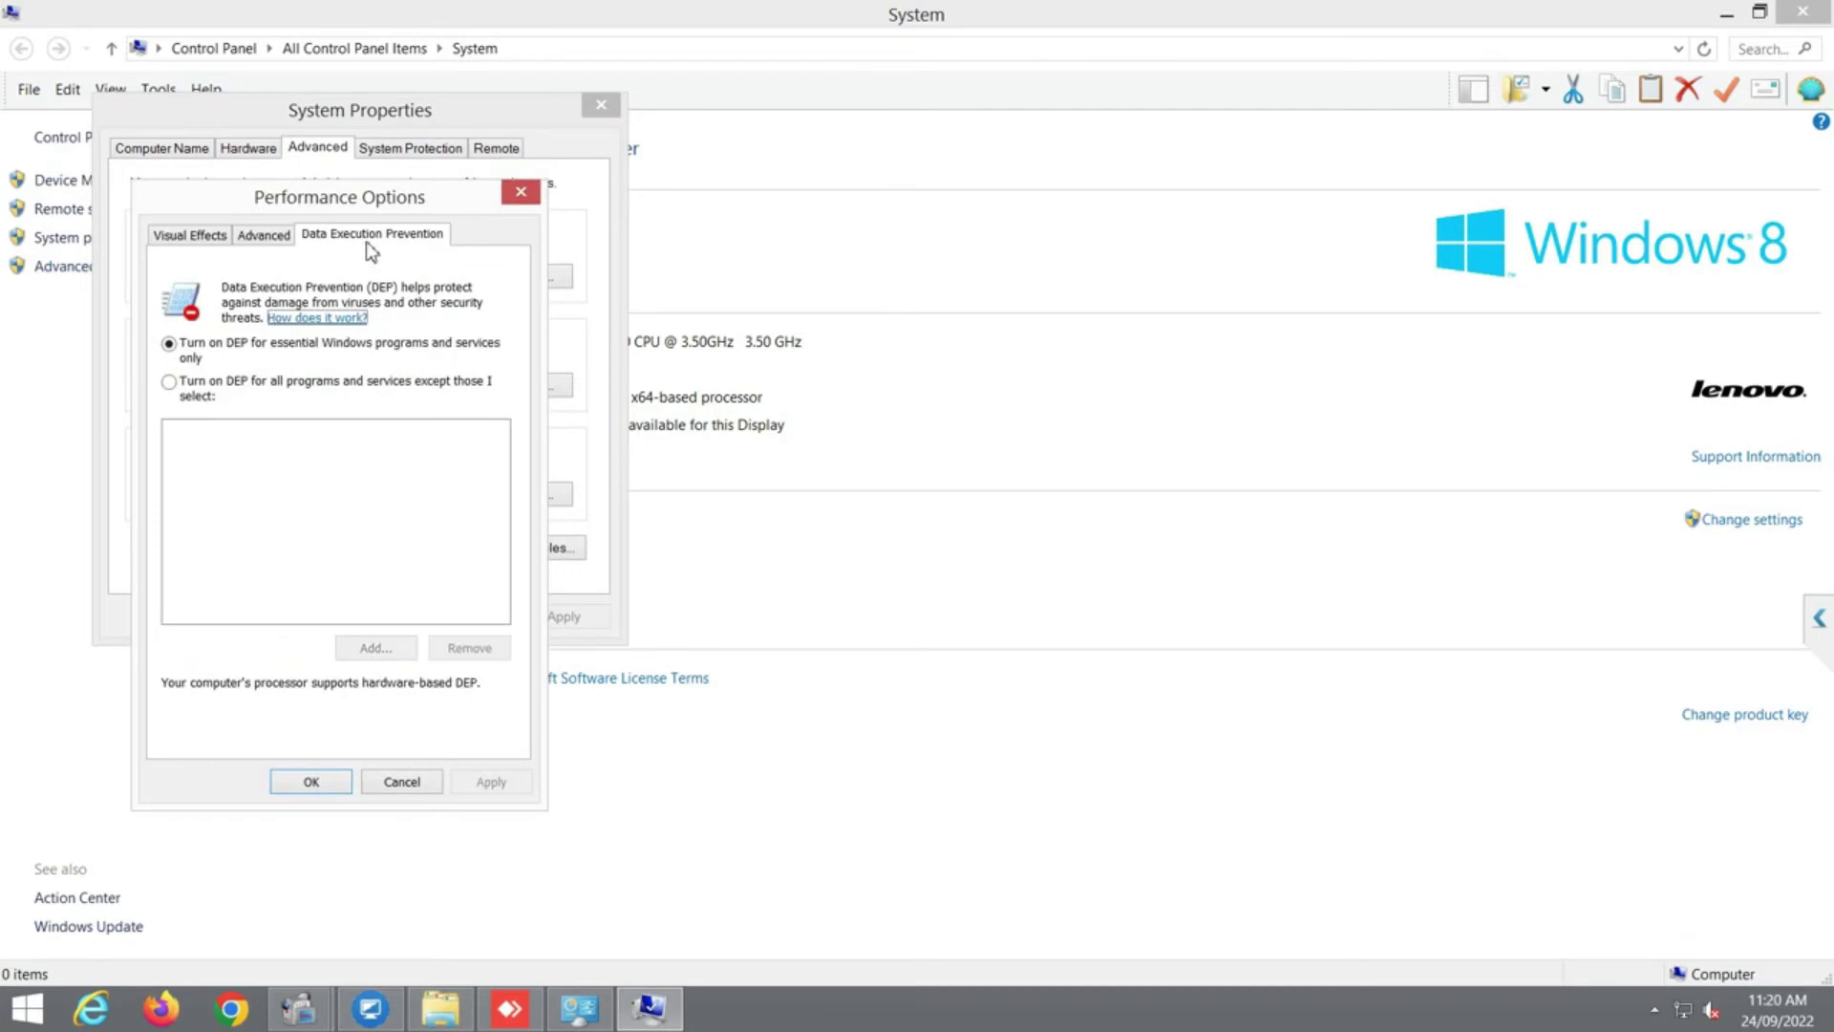
left_click(272, 382)
left_click(248, 349)
left_click(246, 391)
left_click(389, 649)
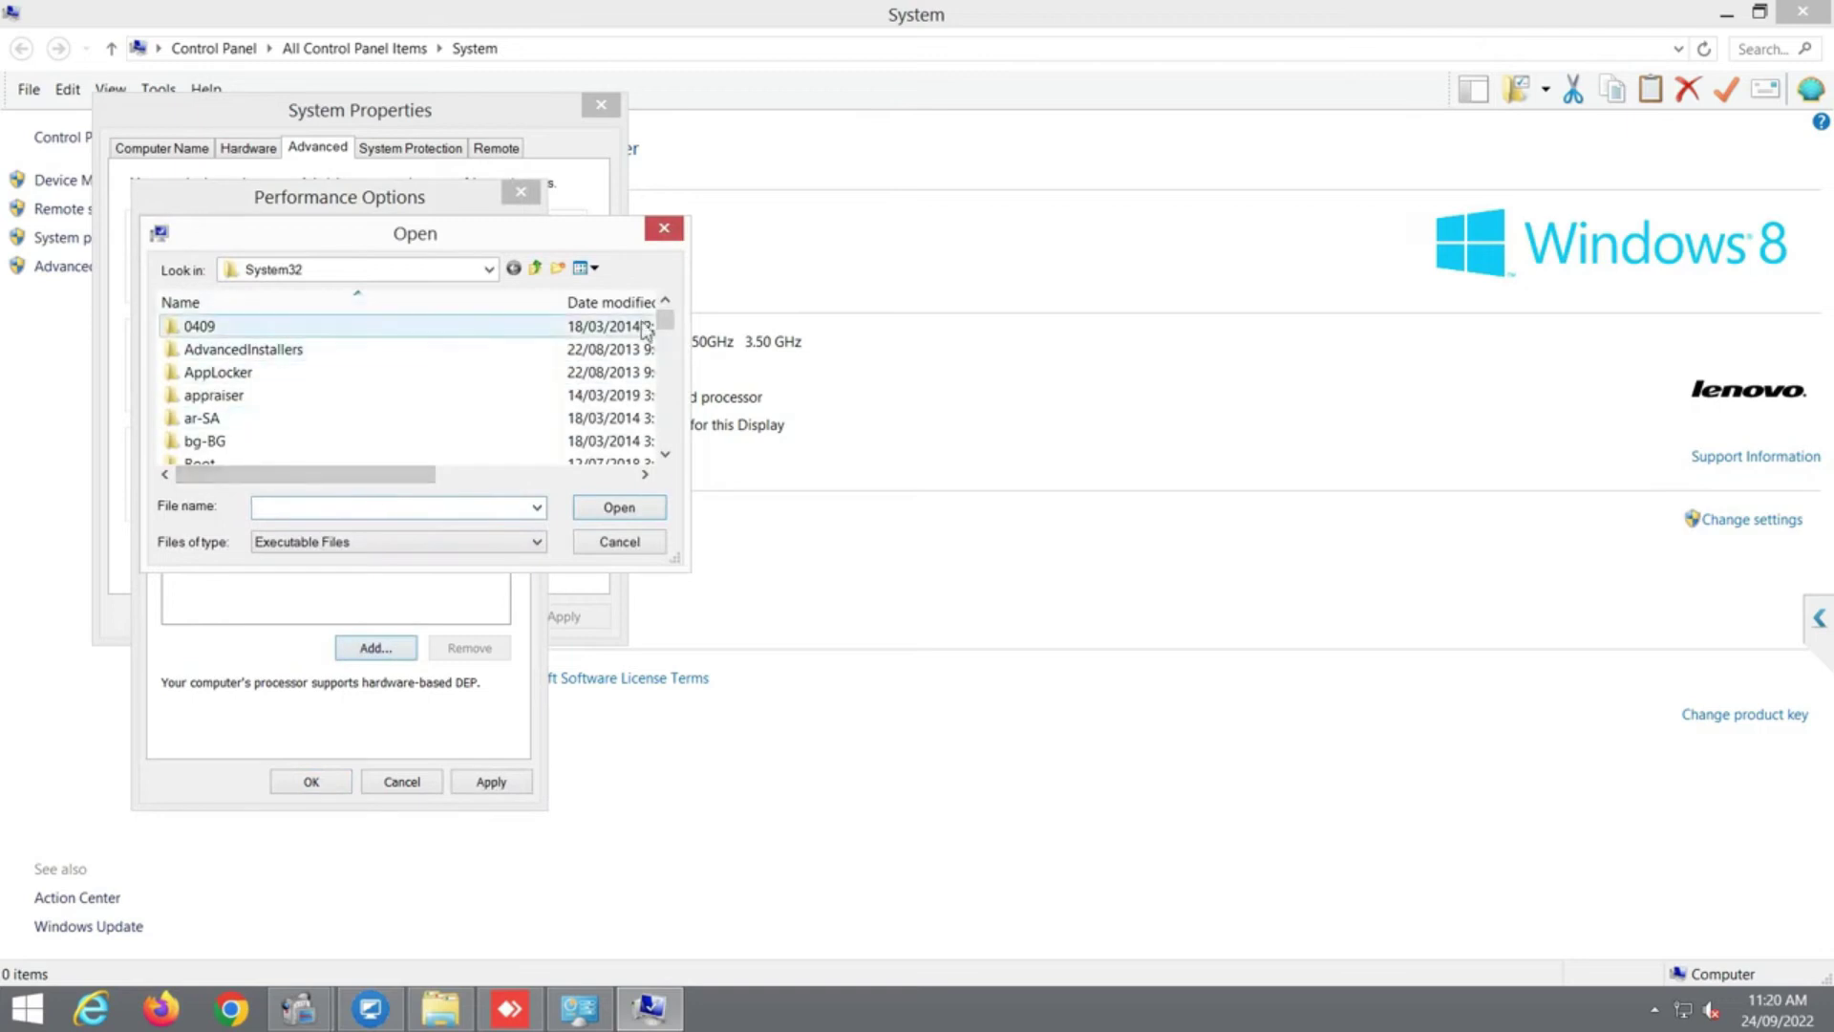
left_click(487, 271)
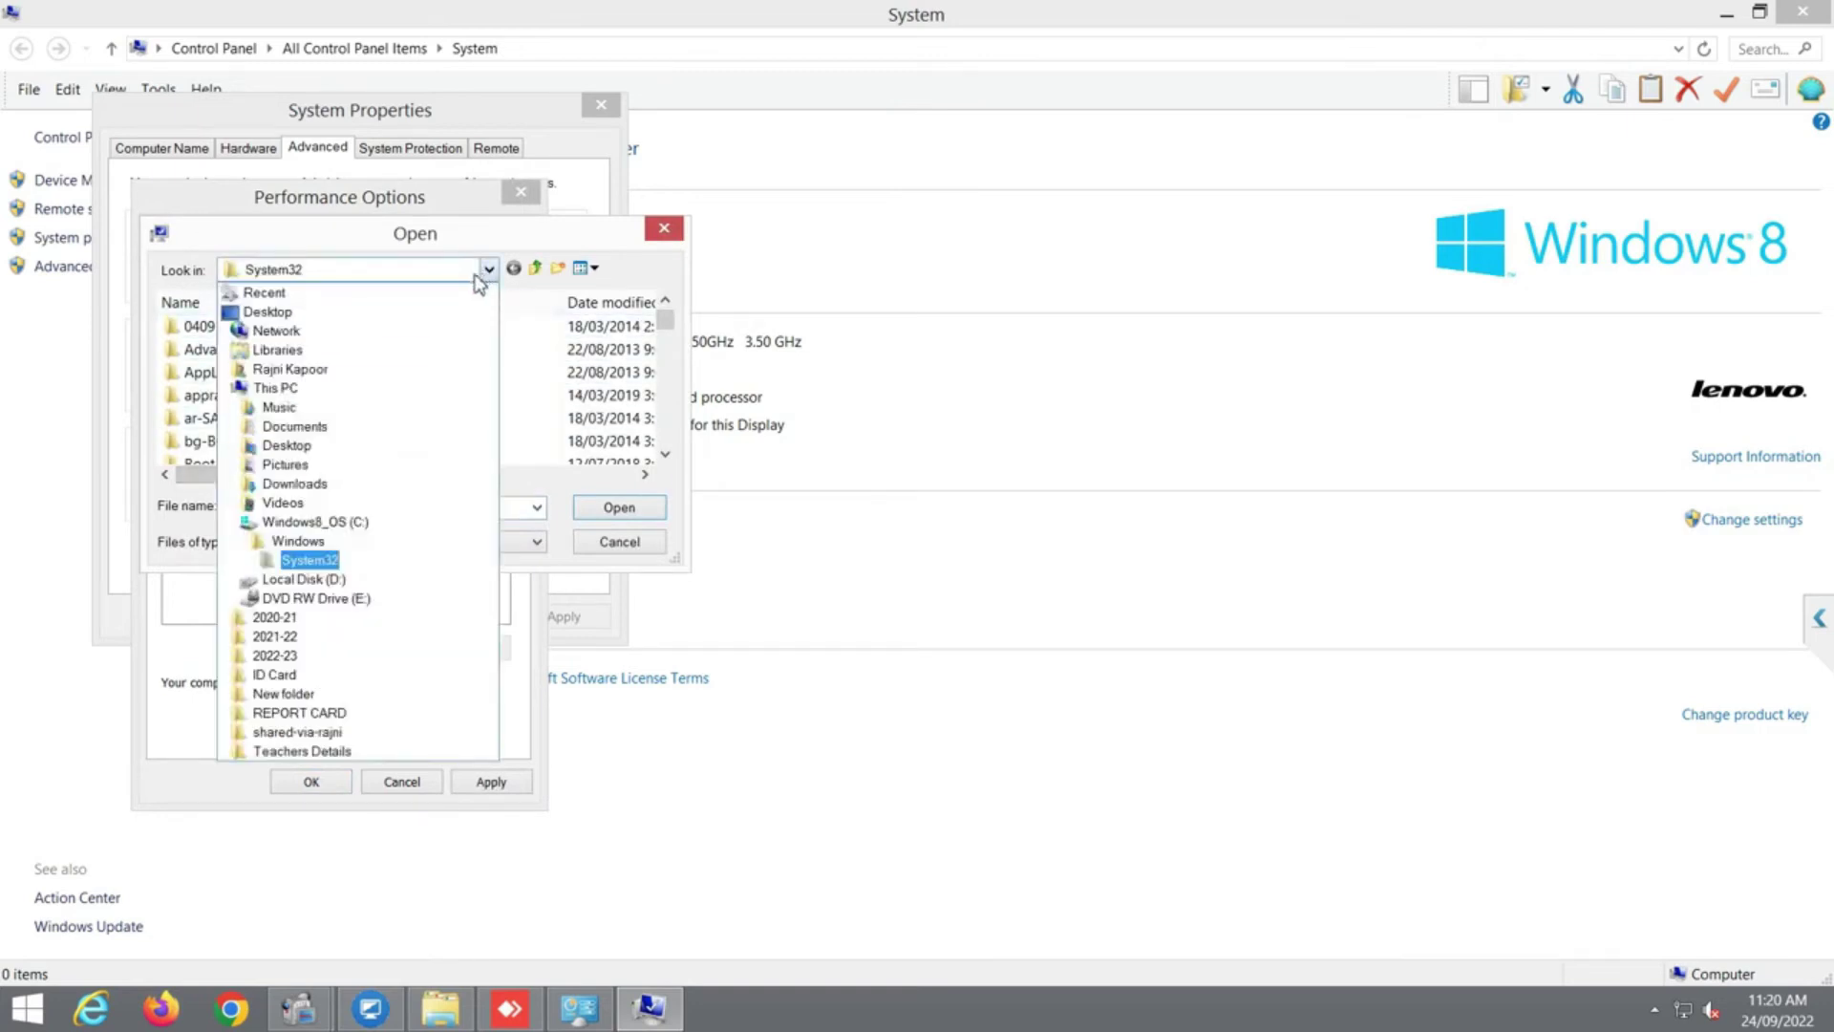
left_click(321, 579)
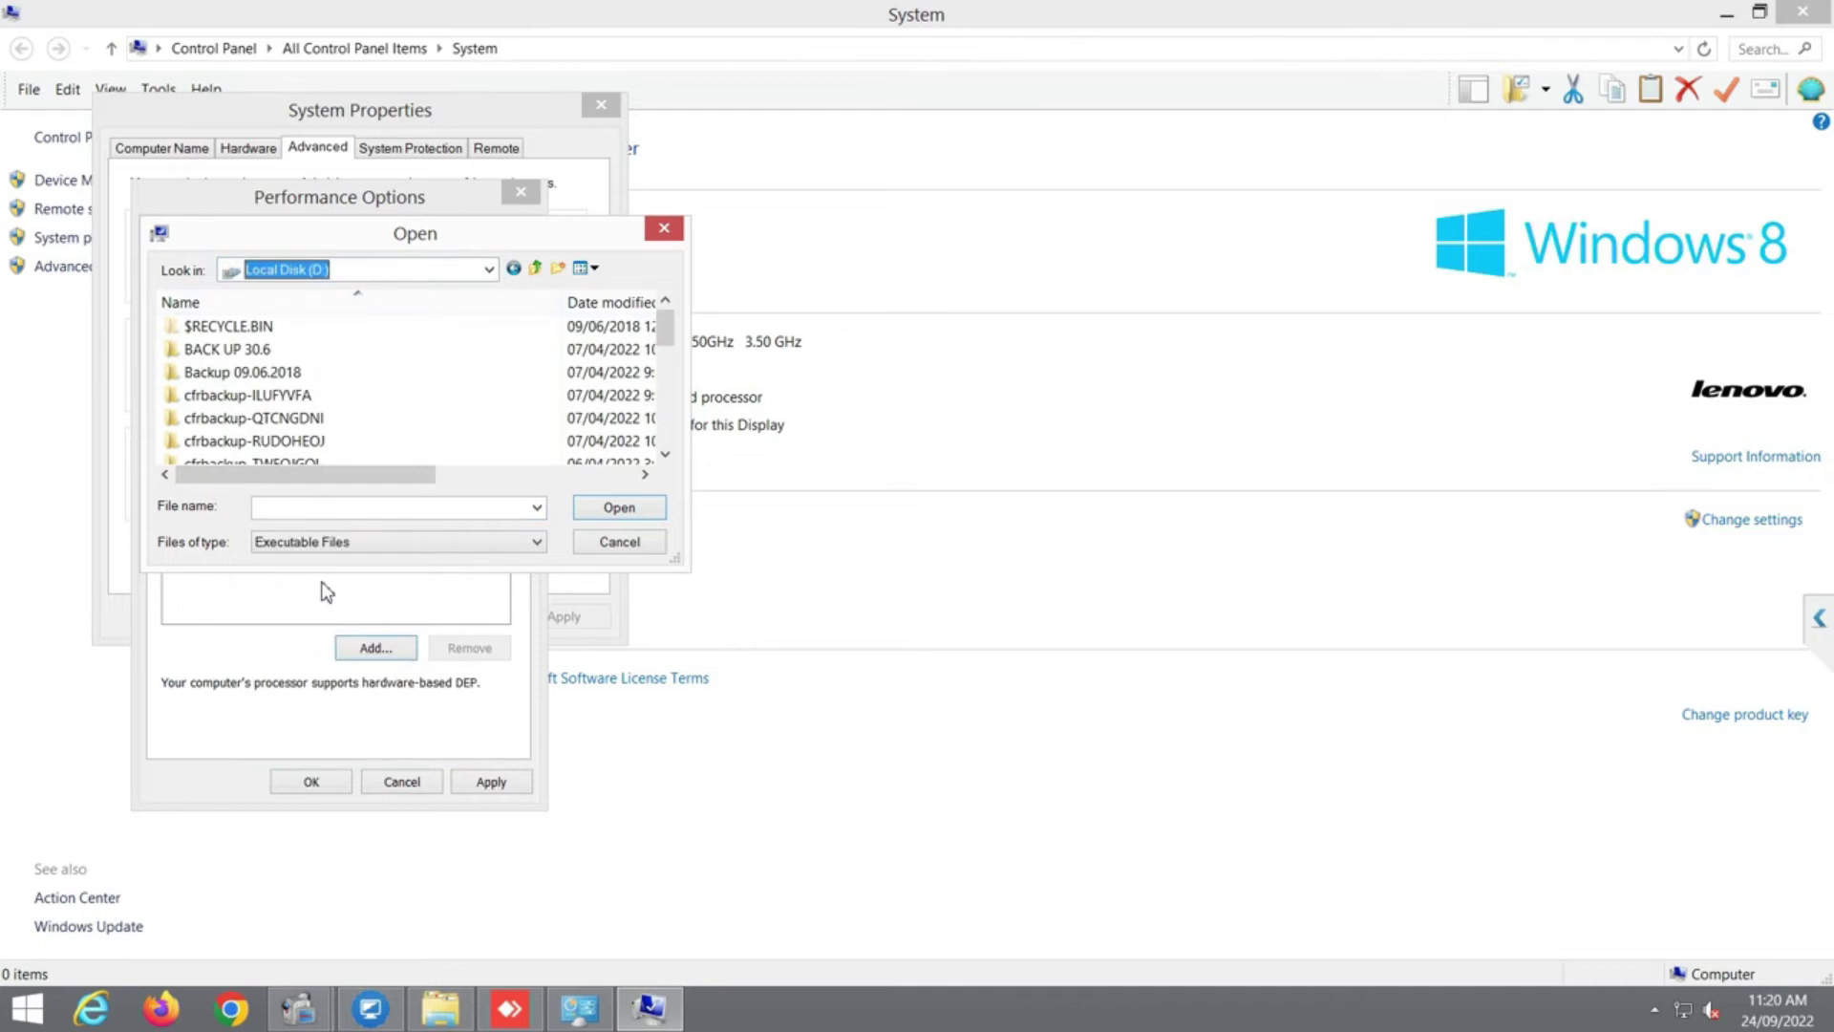
scroll(642, 367, "down", 8)
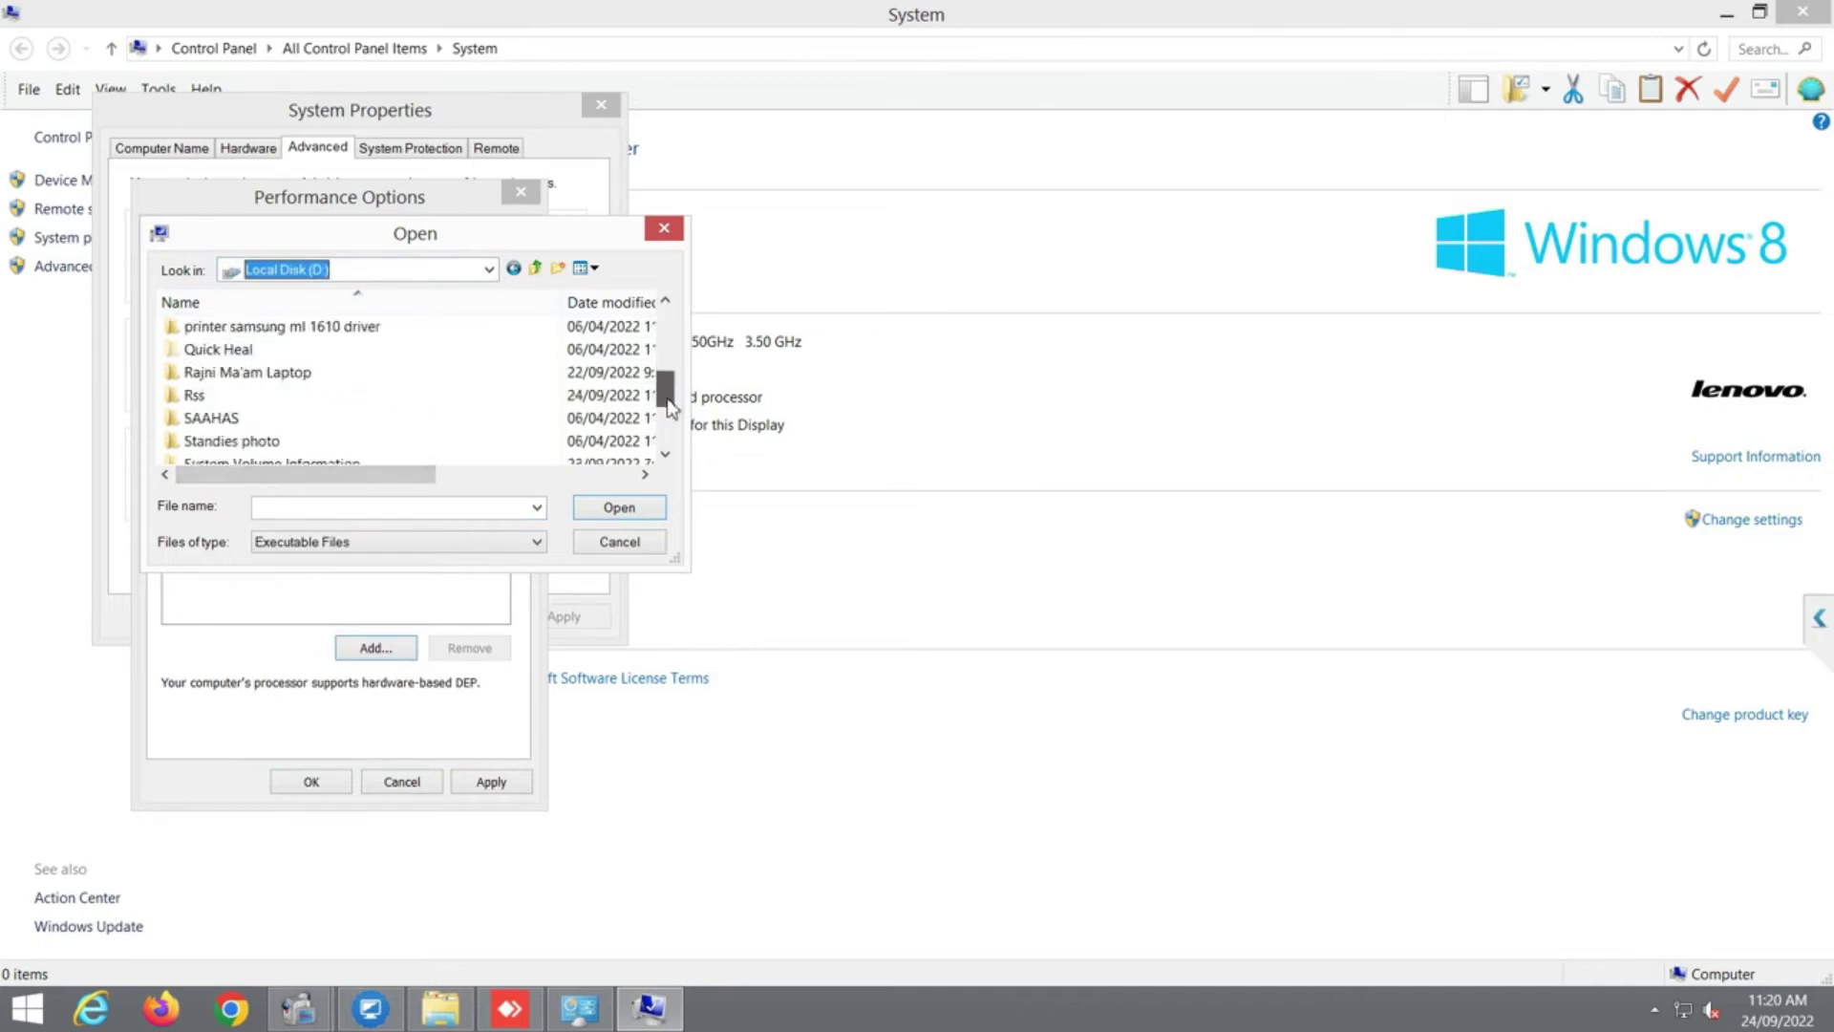
double_click(195, 374)
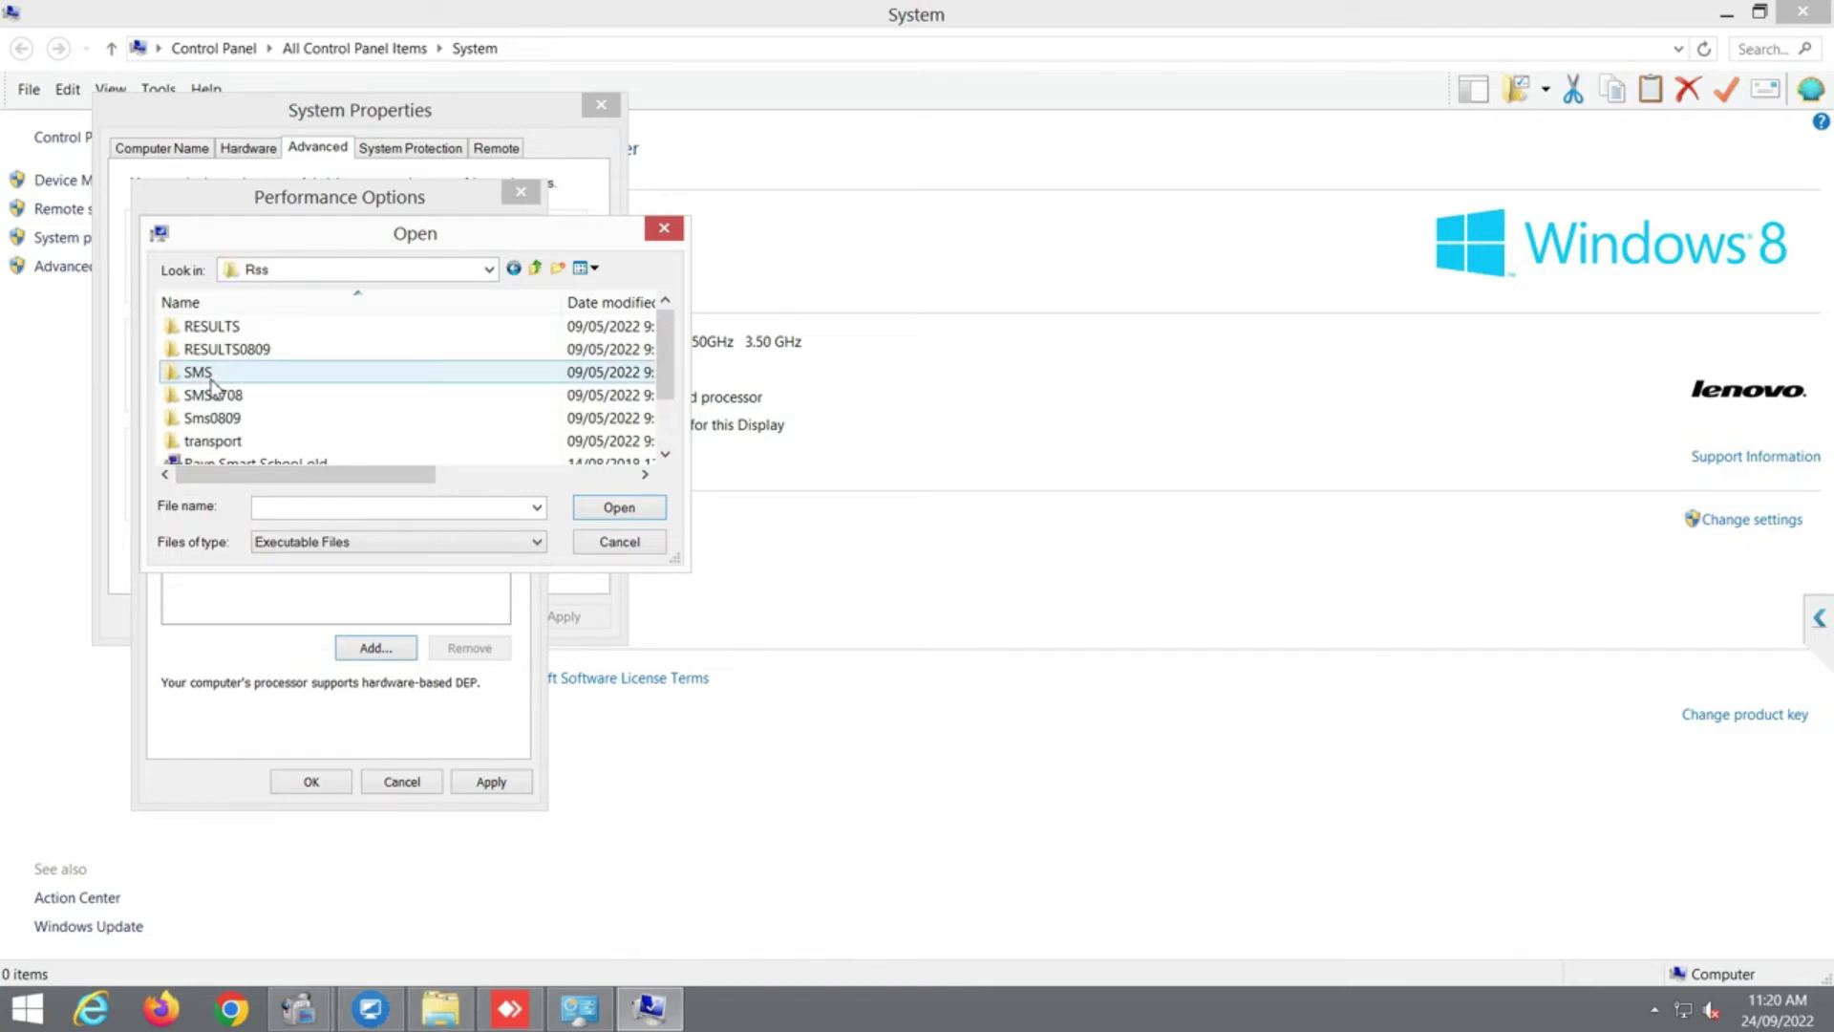
double_click(200, 372)
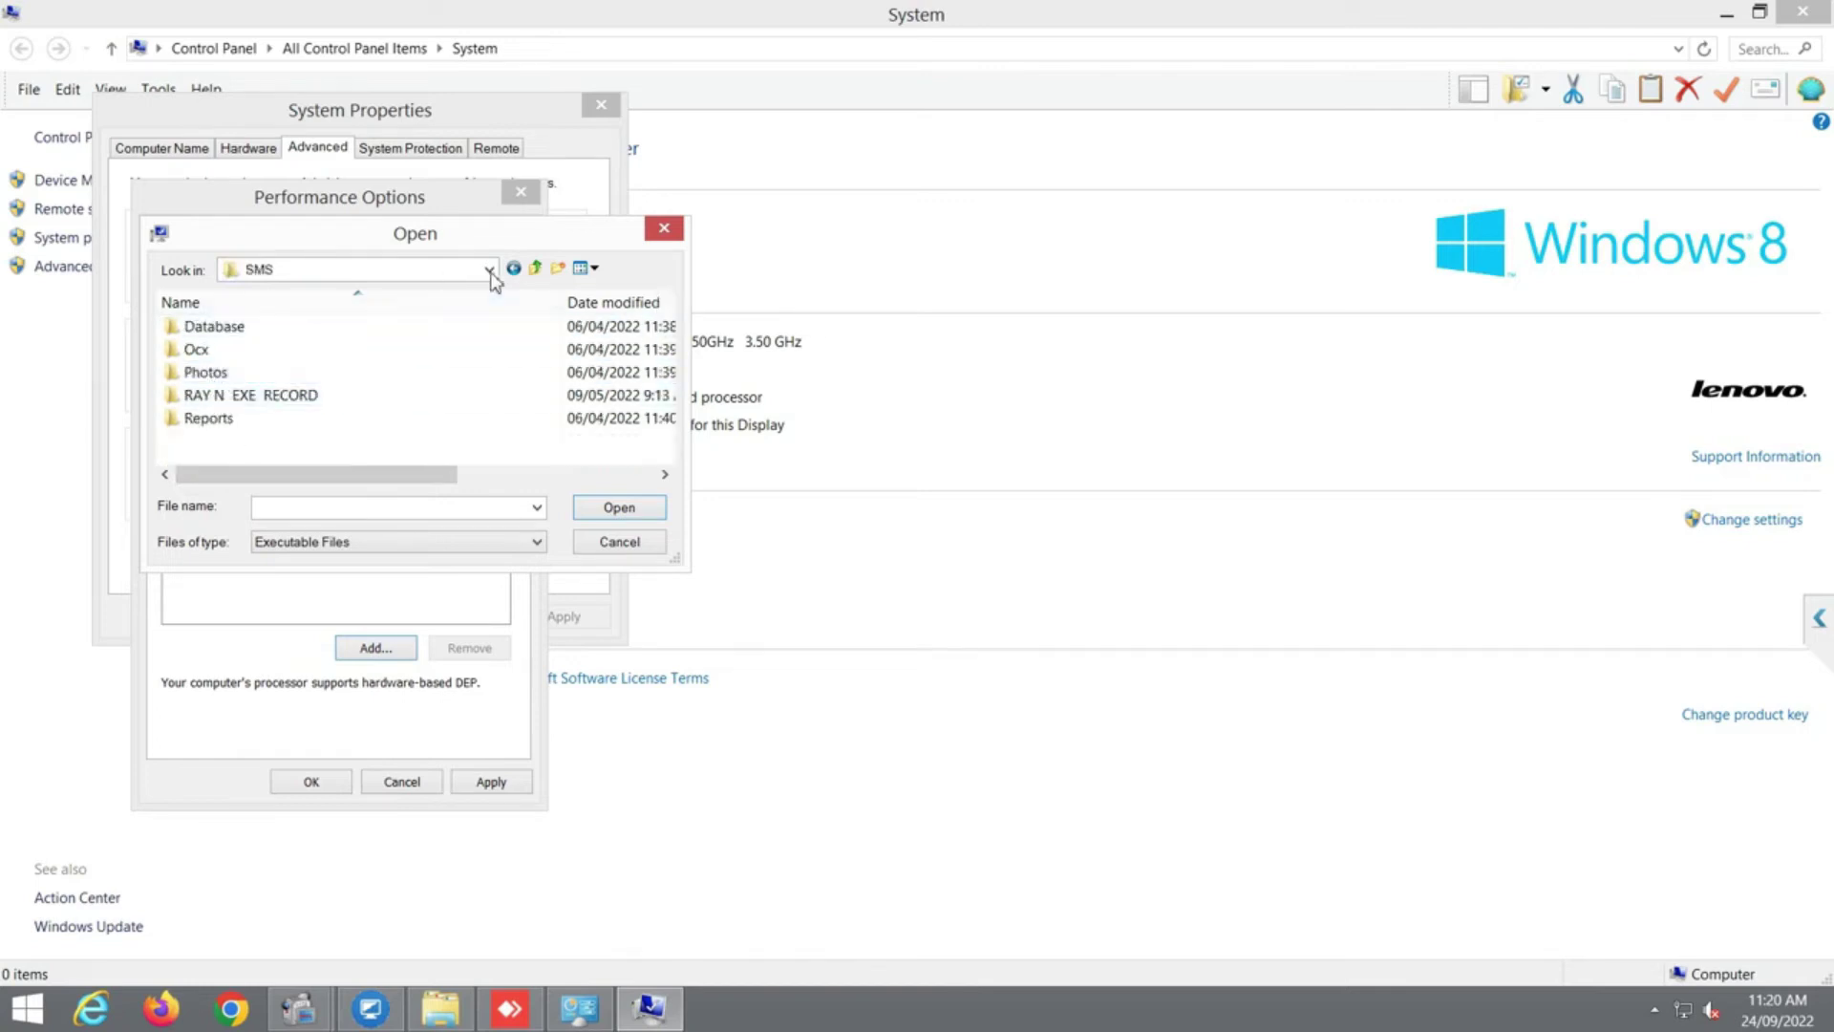
left_click(536, 269)
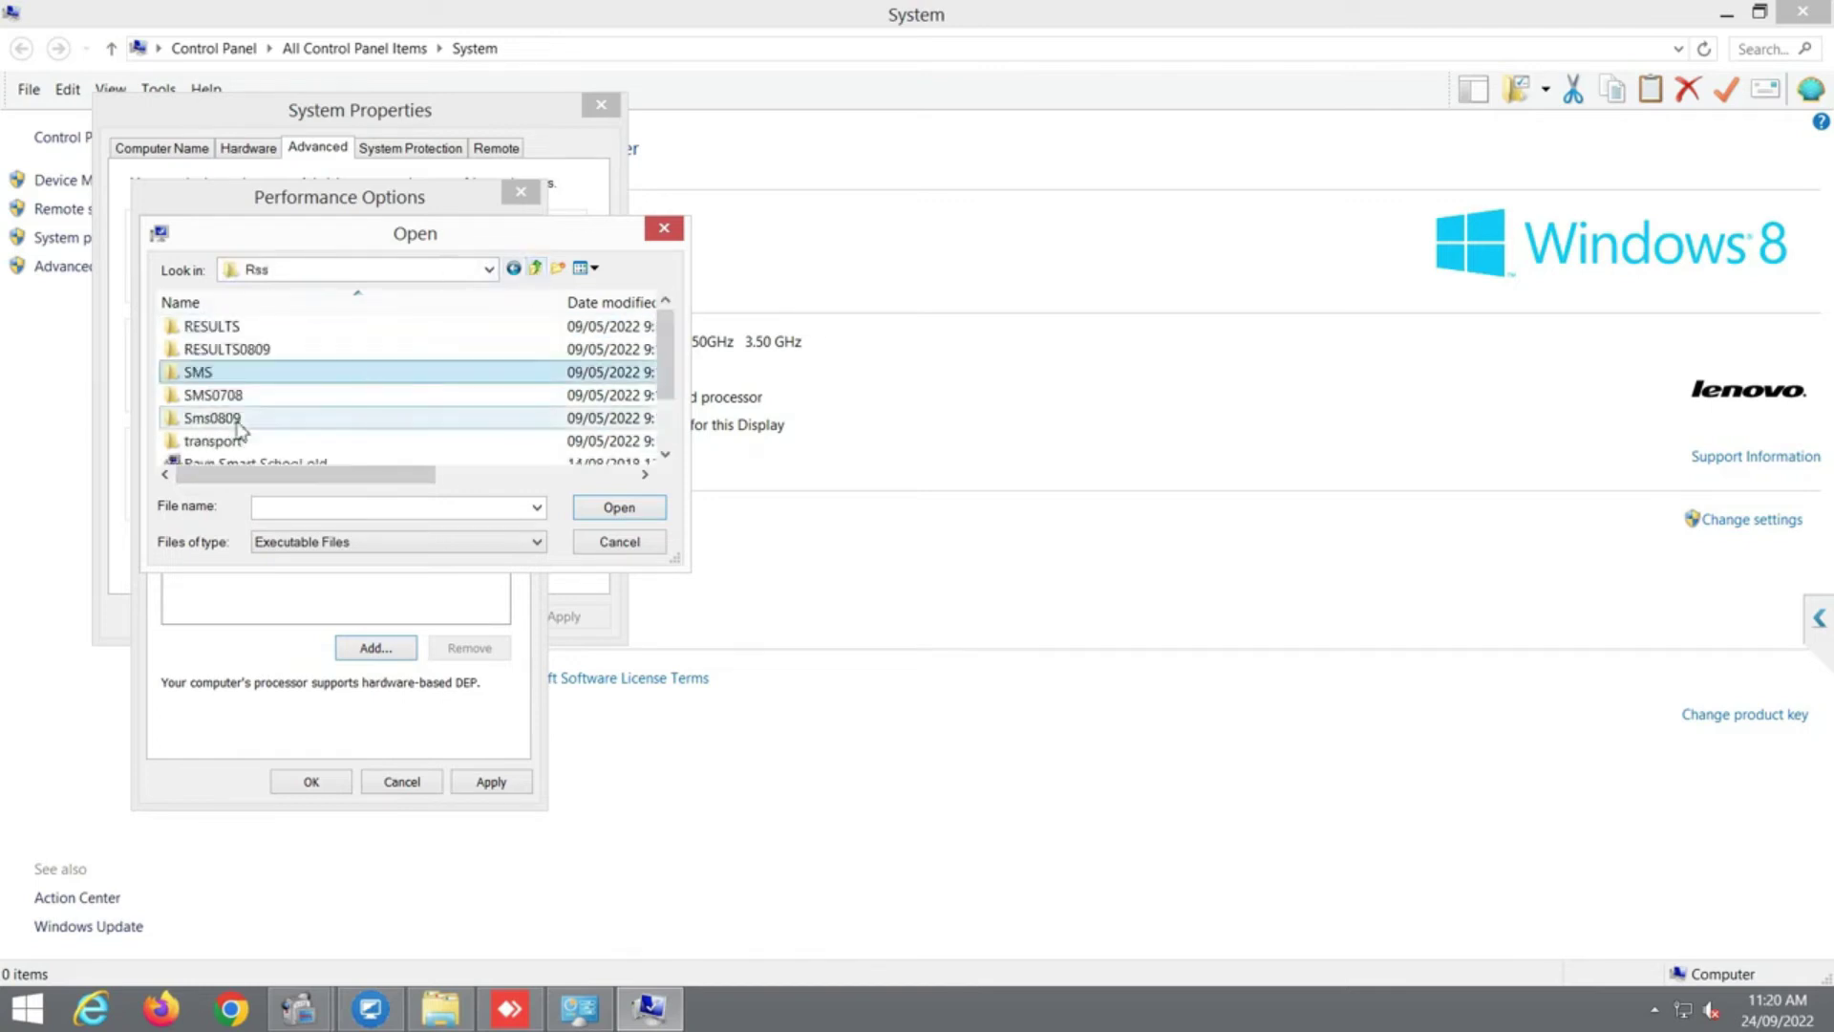
left_click(205, 427)
double_click(206, 427)
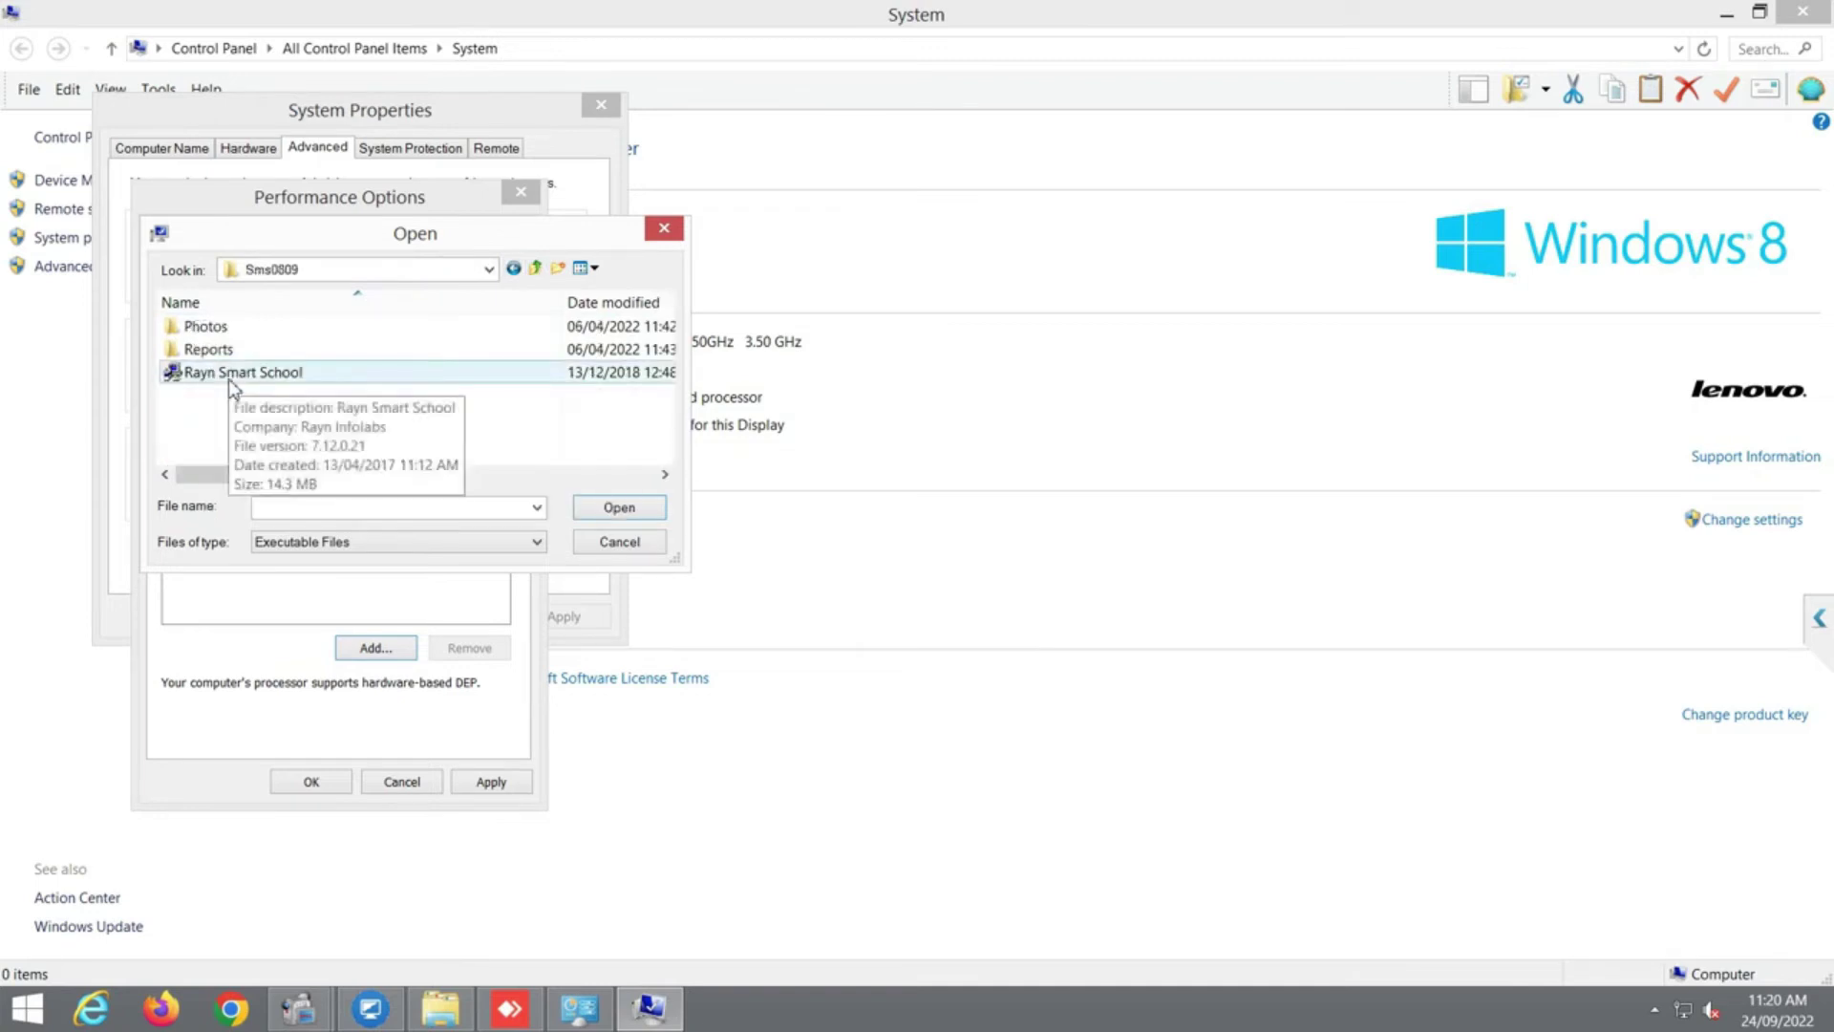
left_click(619, 542)
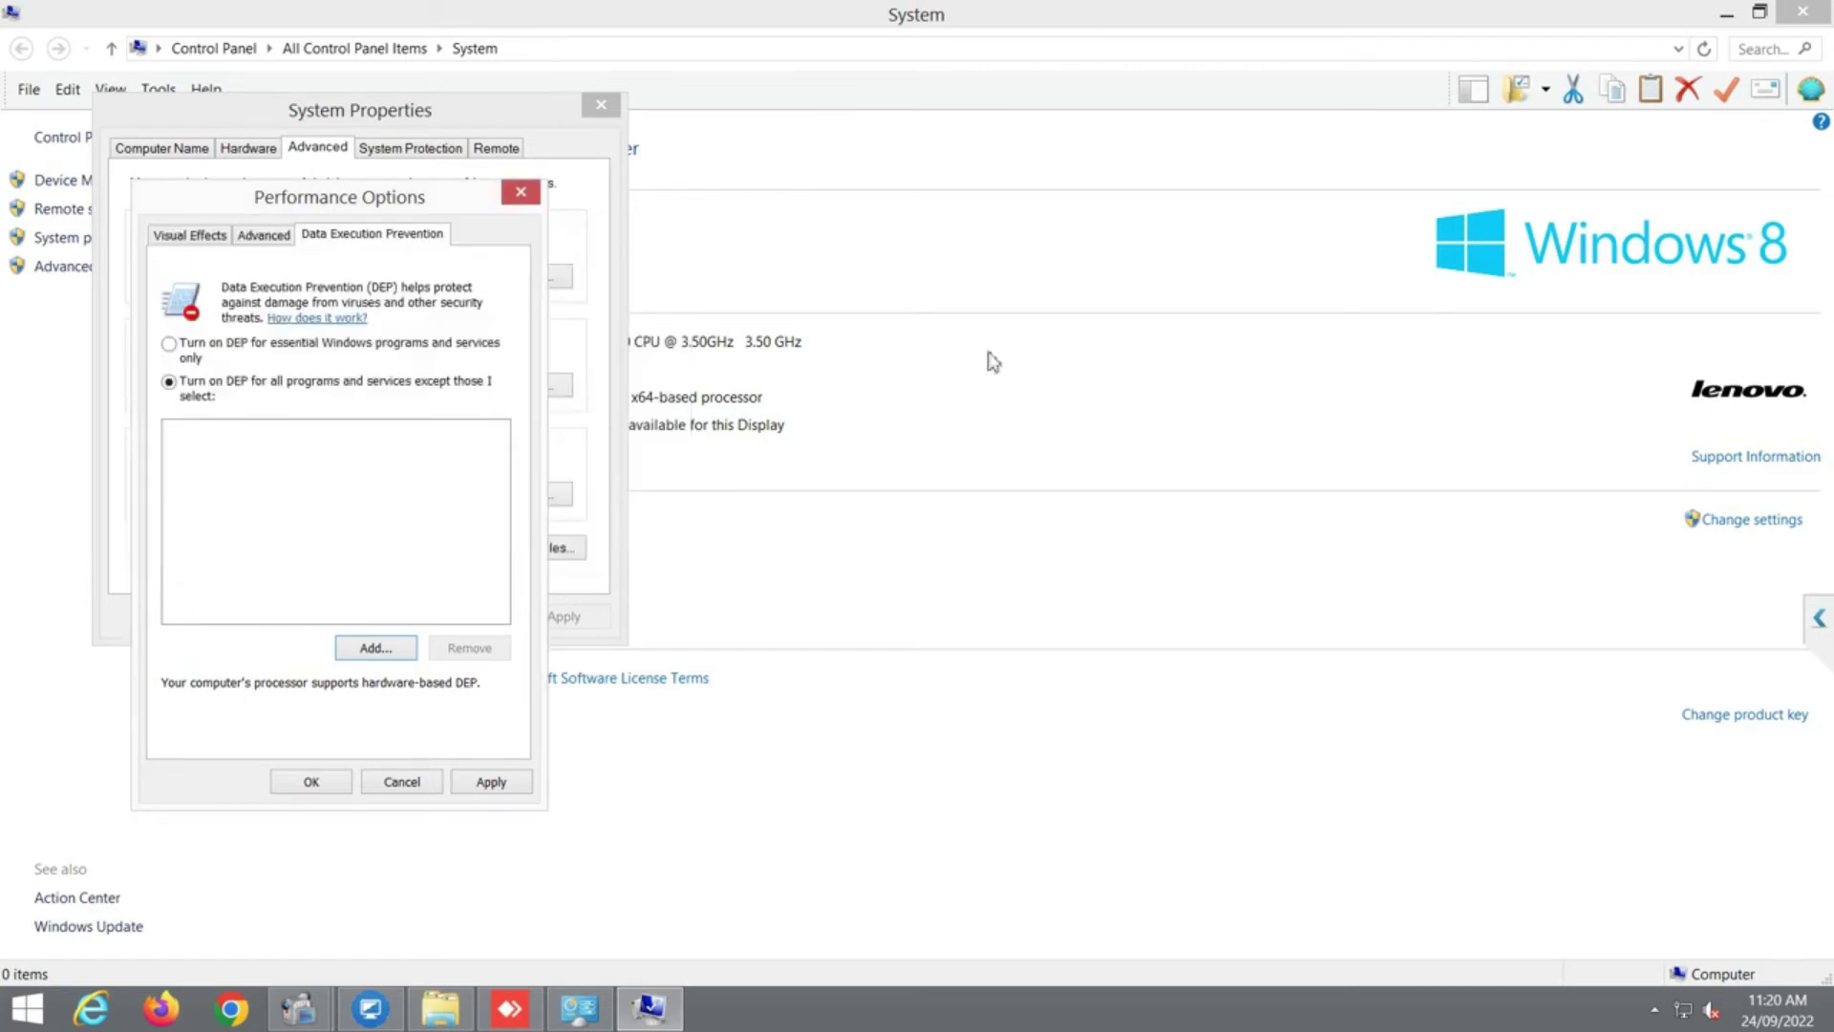
- Cancel the Performance Options and System Properties dialogs and close the System window
left_click(401, 782)
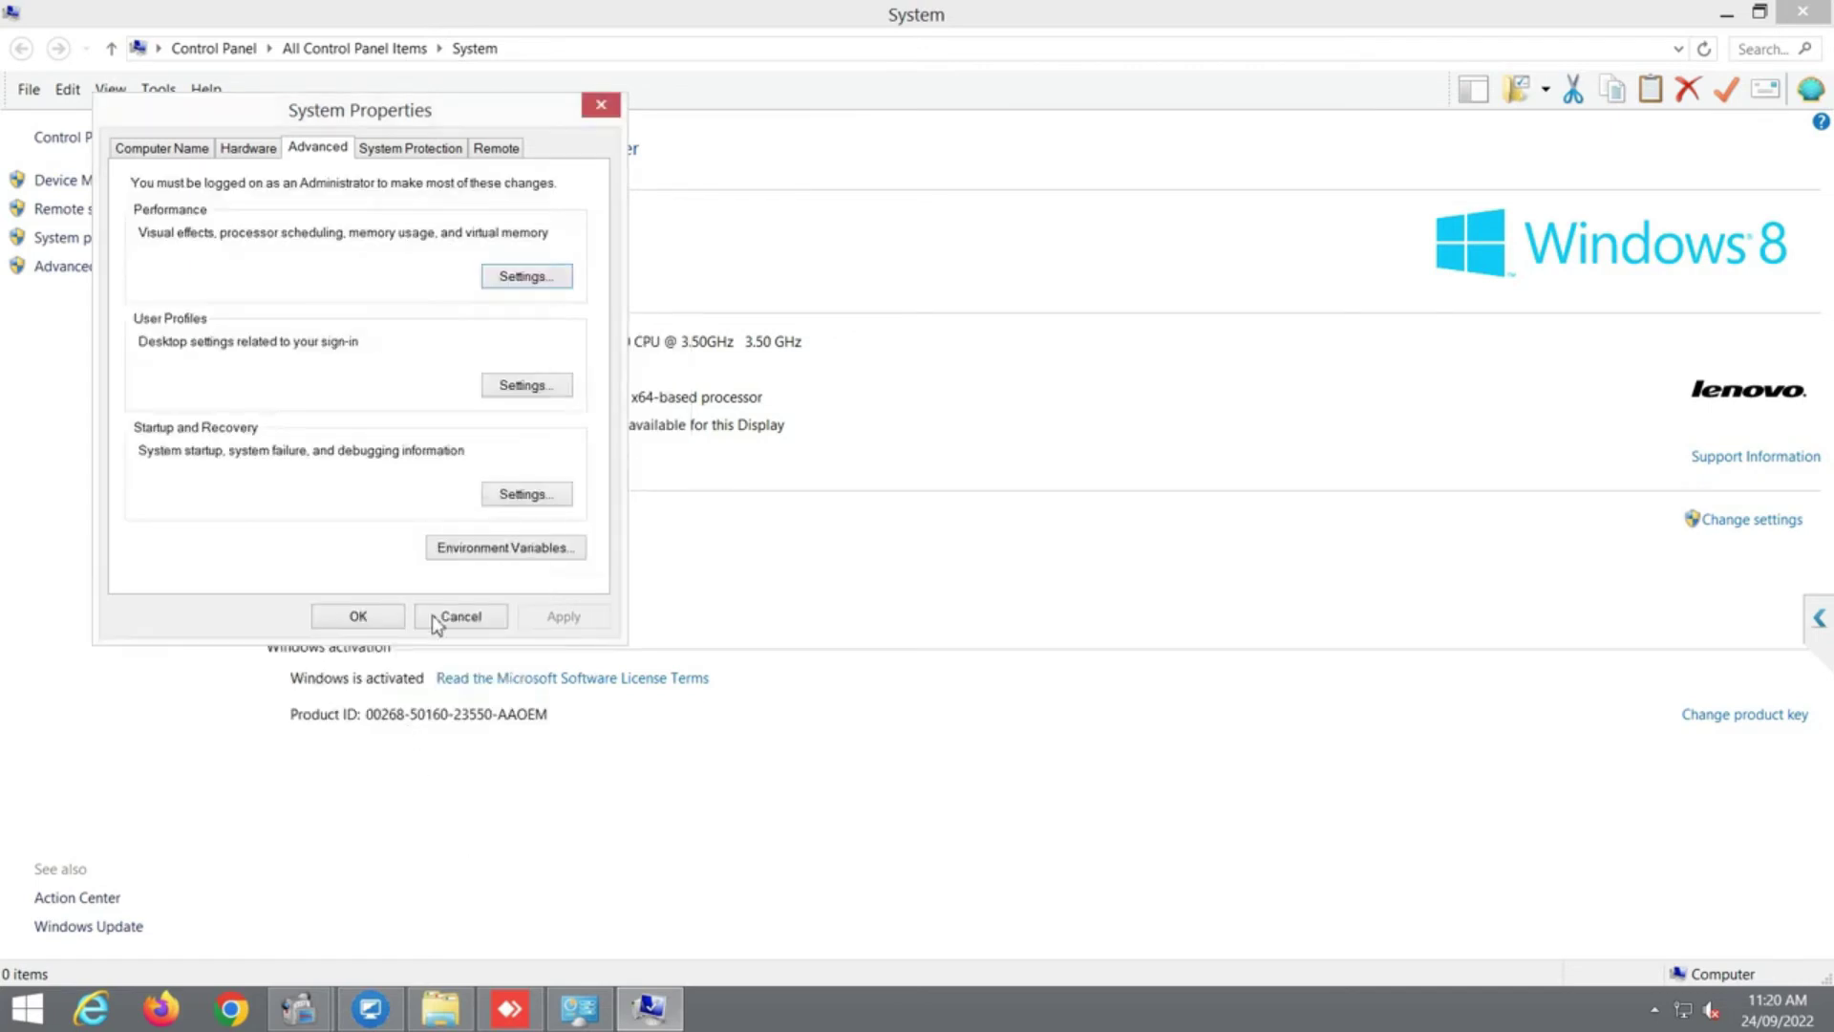
left_click(461, 616)
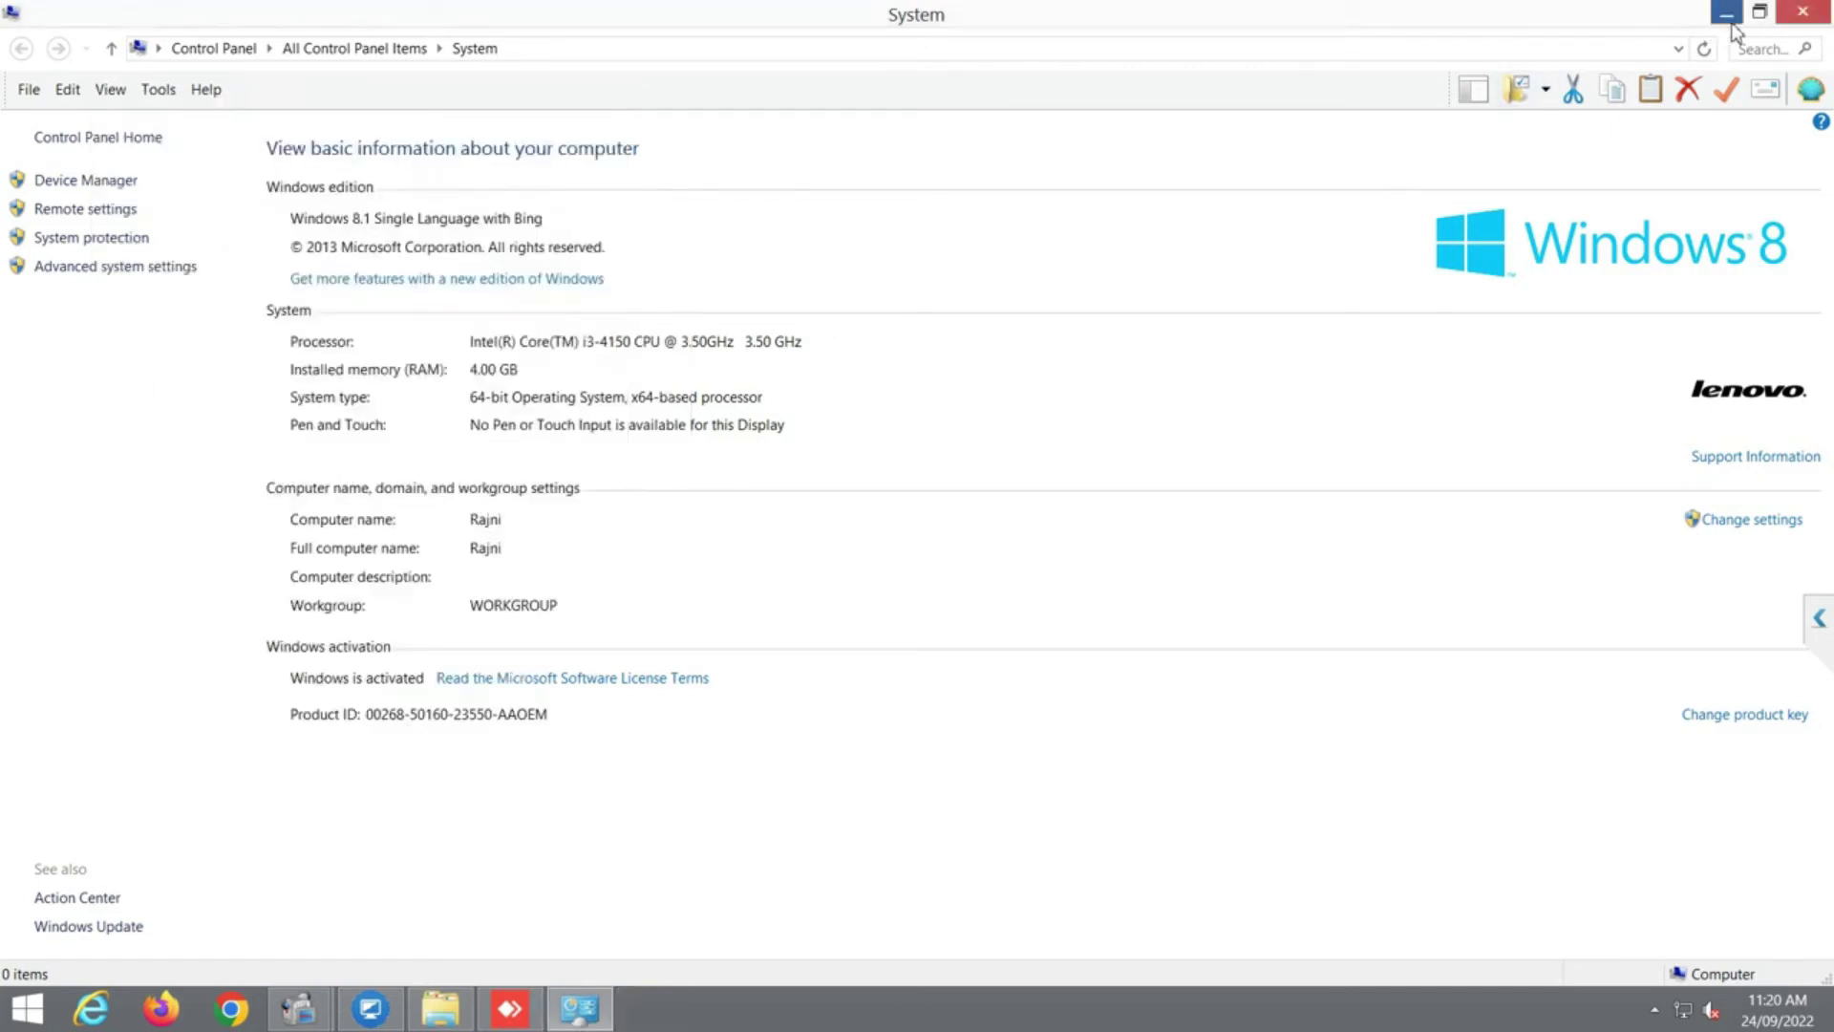
left_click(1803, 11)
- Open the ra desktop shortcut's file location and copy the Rayn Smart School application from the parent Rss folder
right_click(59, 481)
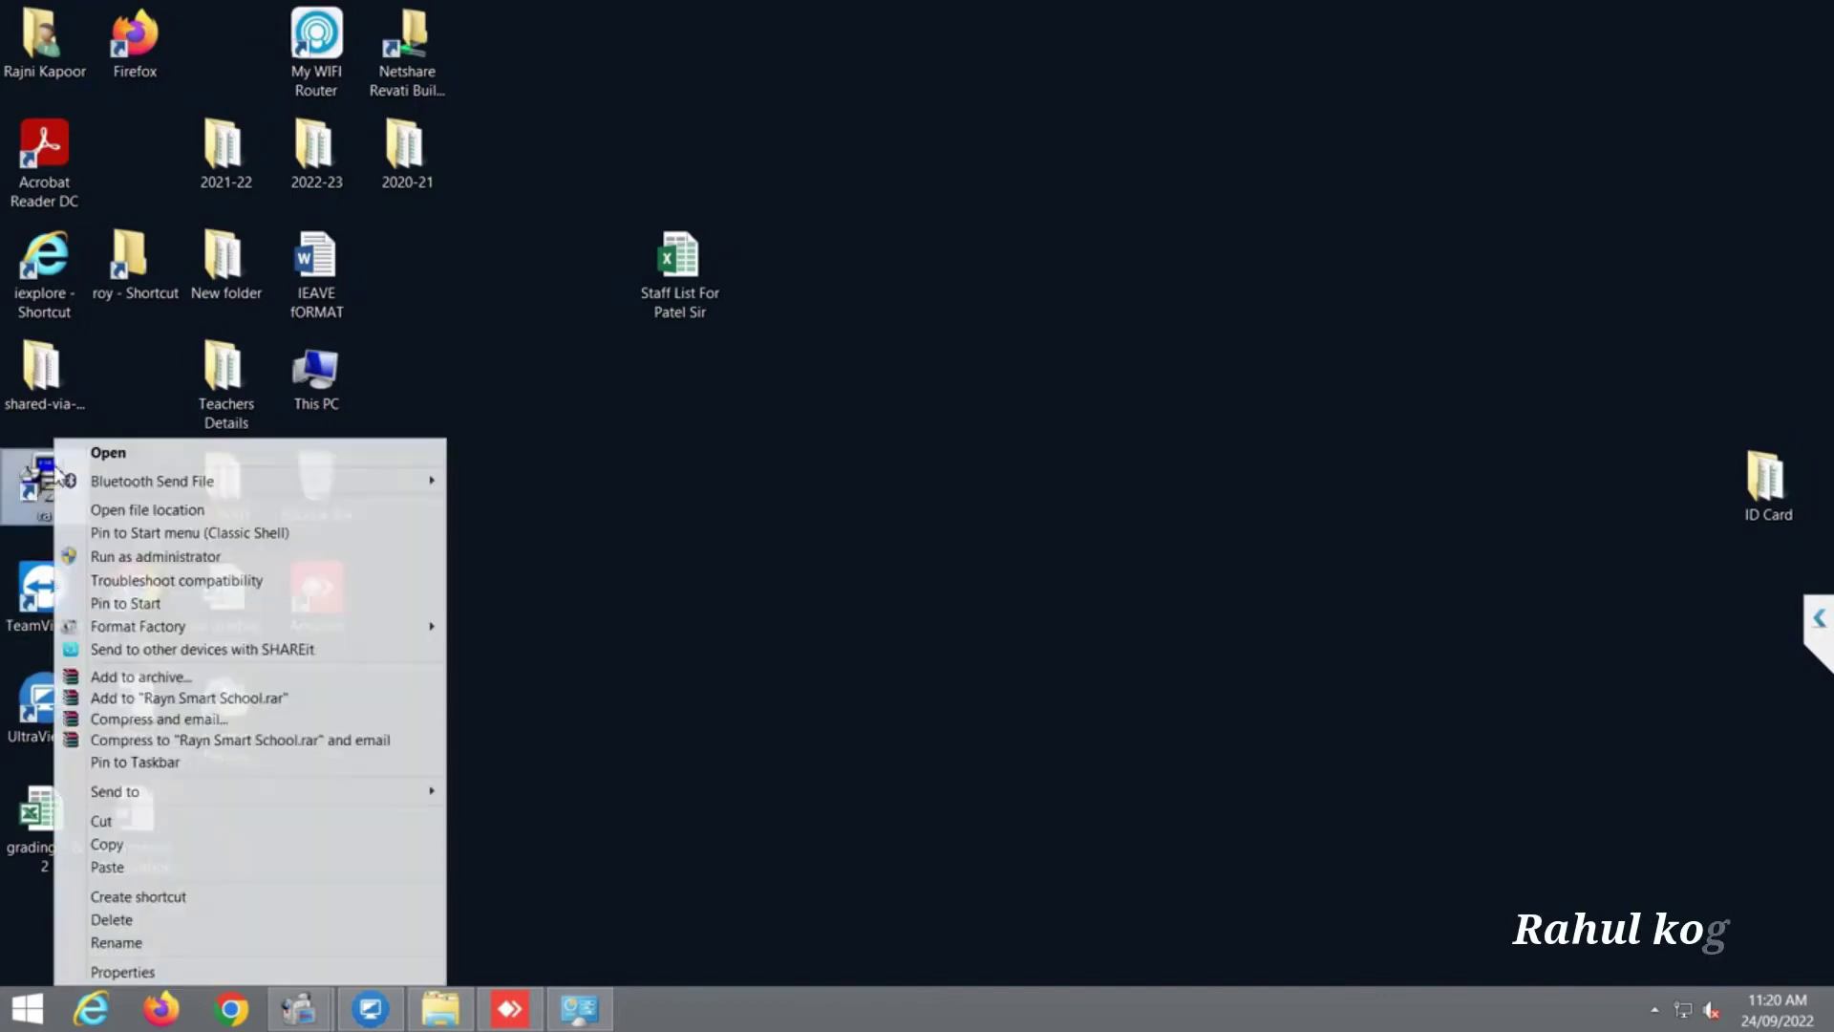
left_click(111, 508)
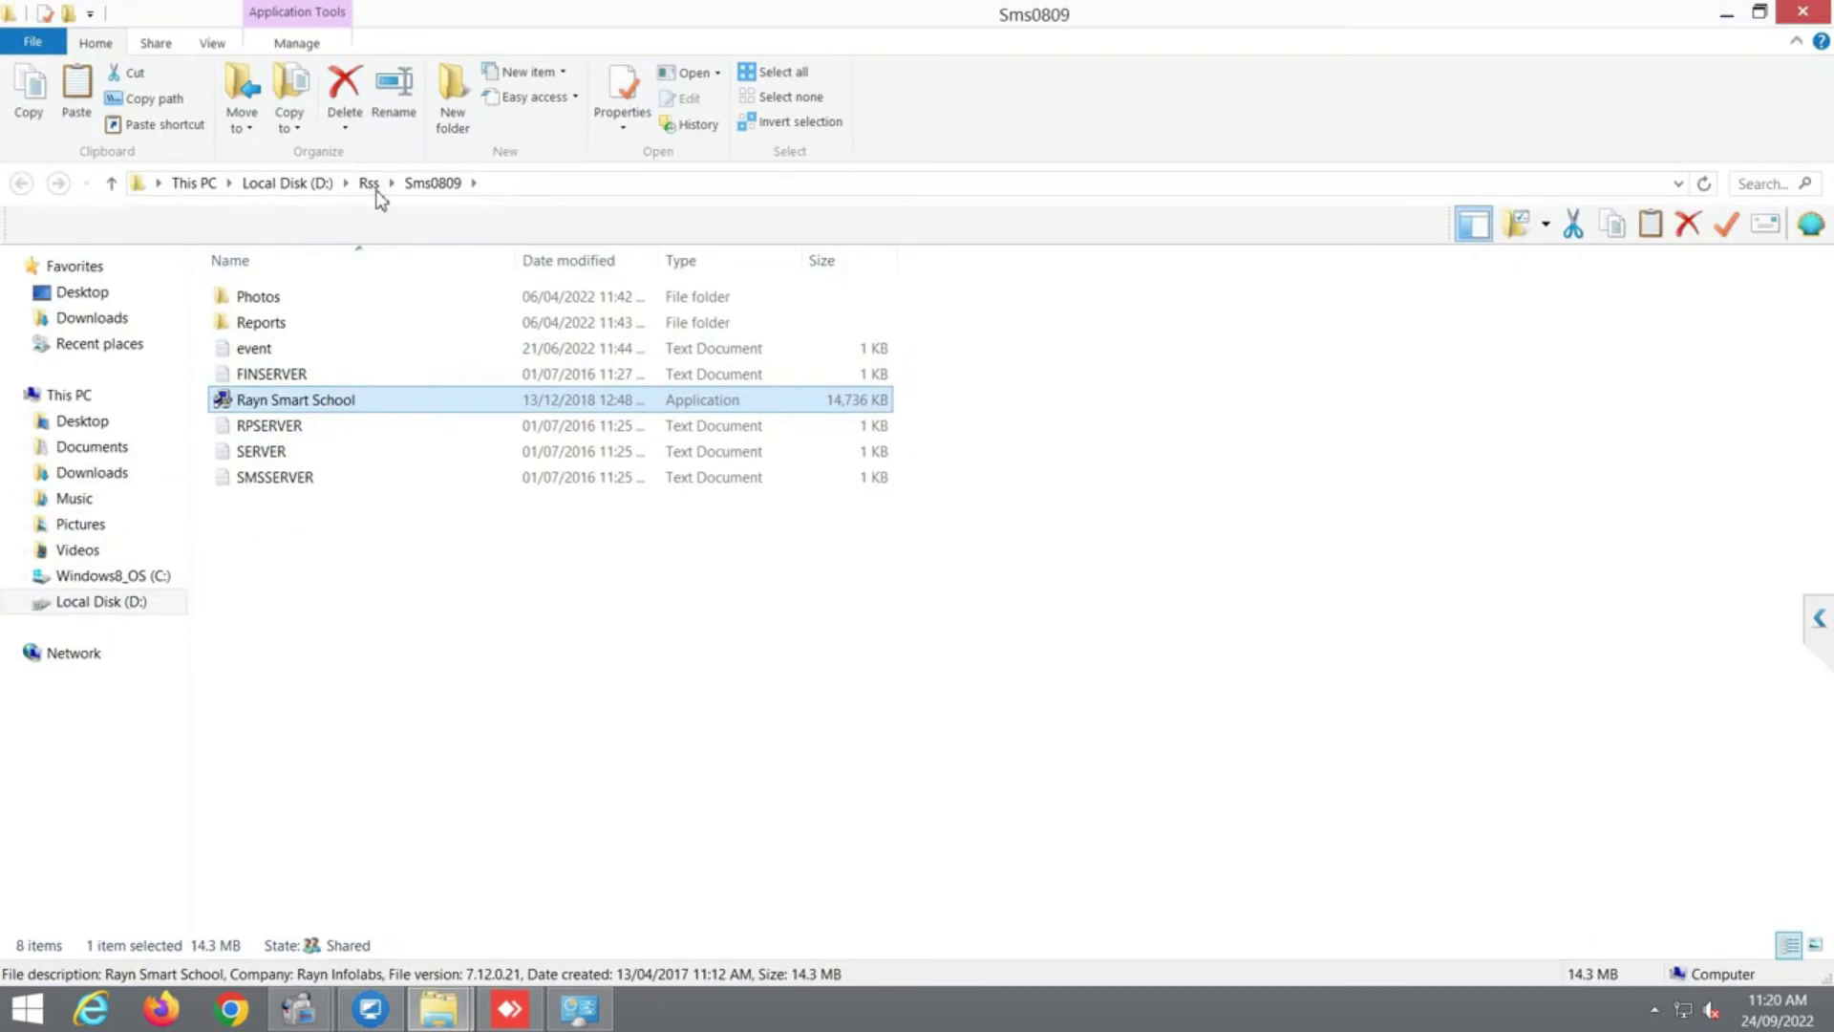
left_click(370, 184)
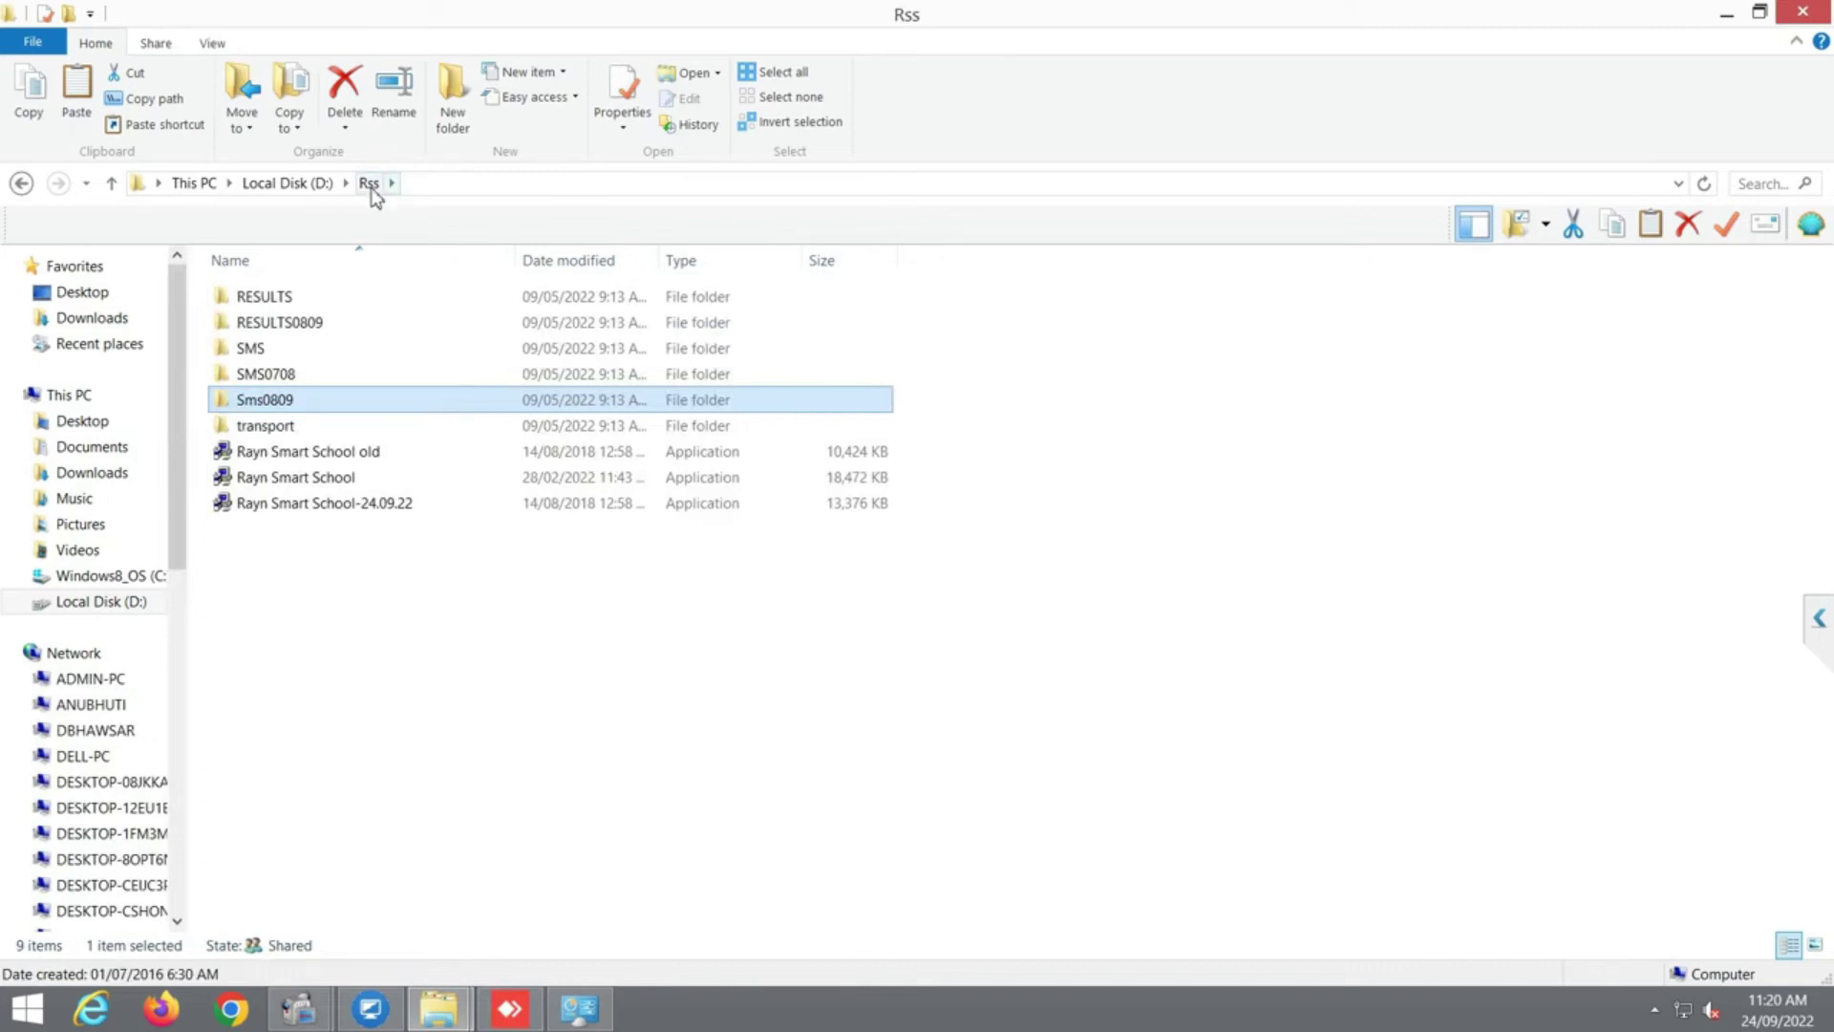
left_click(330, 480)
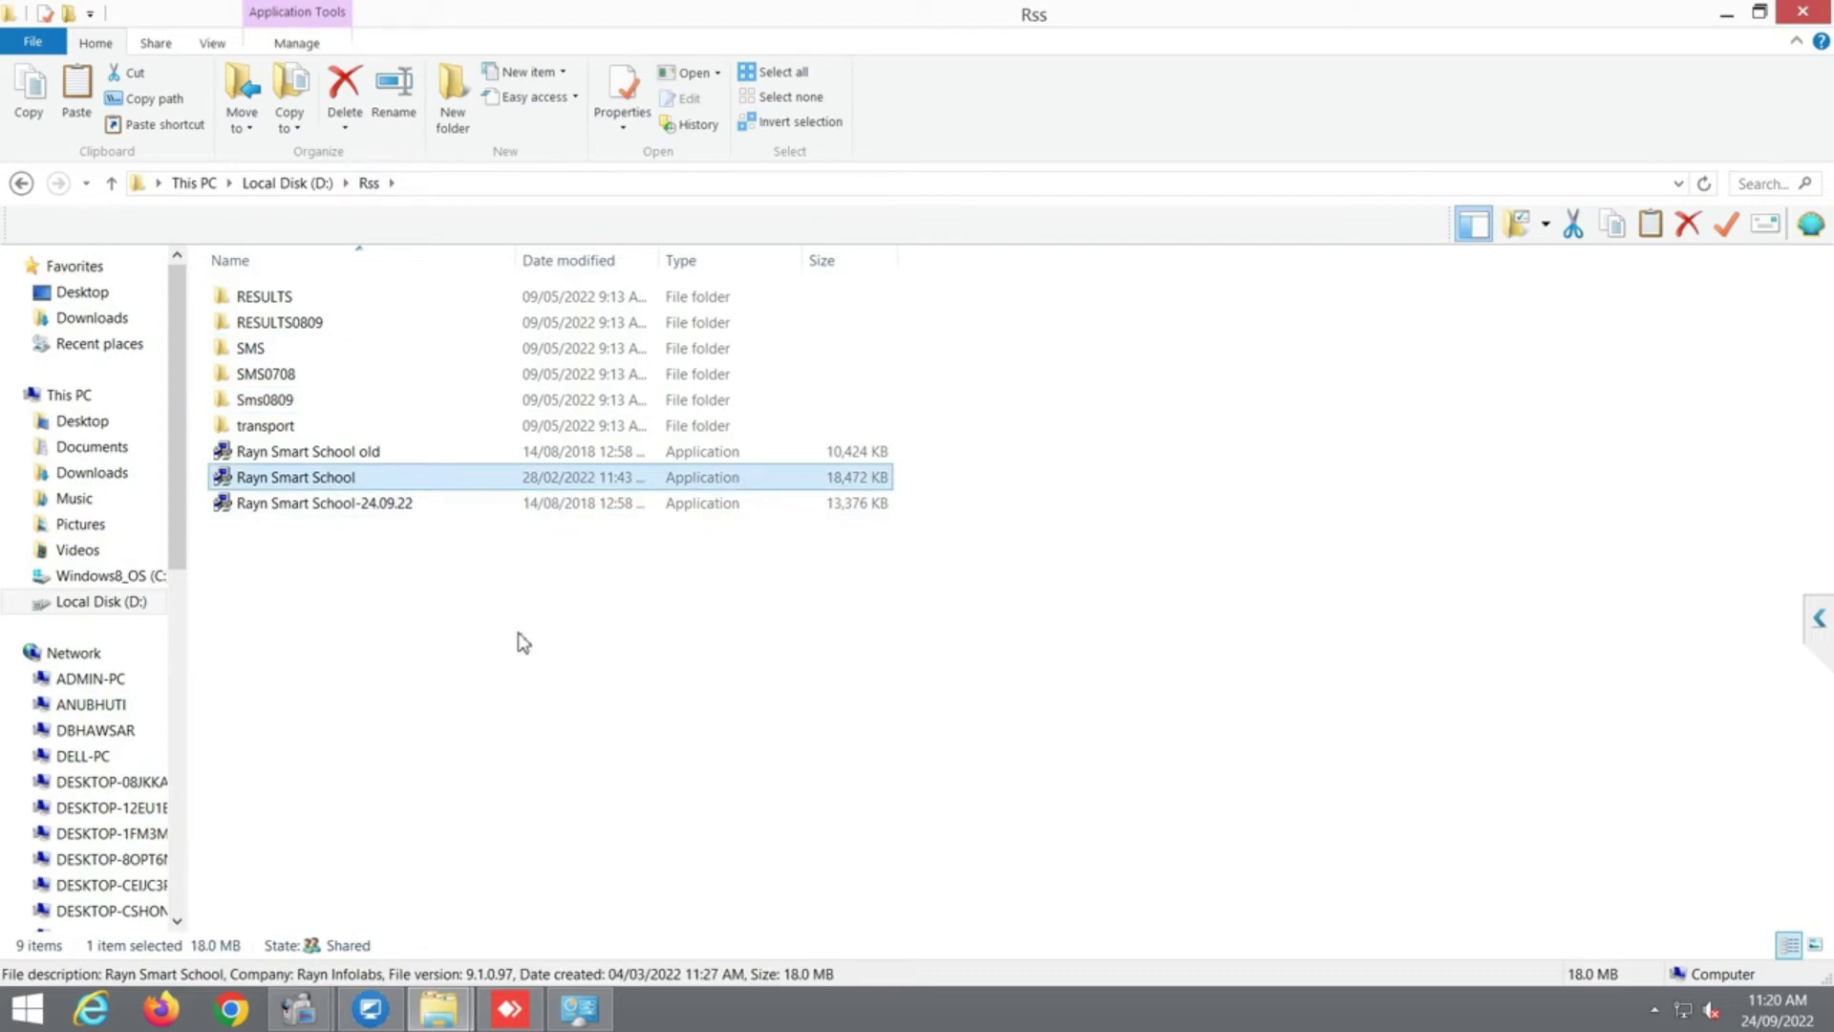
- In the Sms0809 folder, rename the existing Rayn Smart School application as Rayn Smart School-24.09.22
double_click(268, 401)
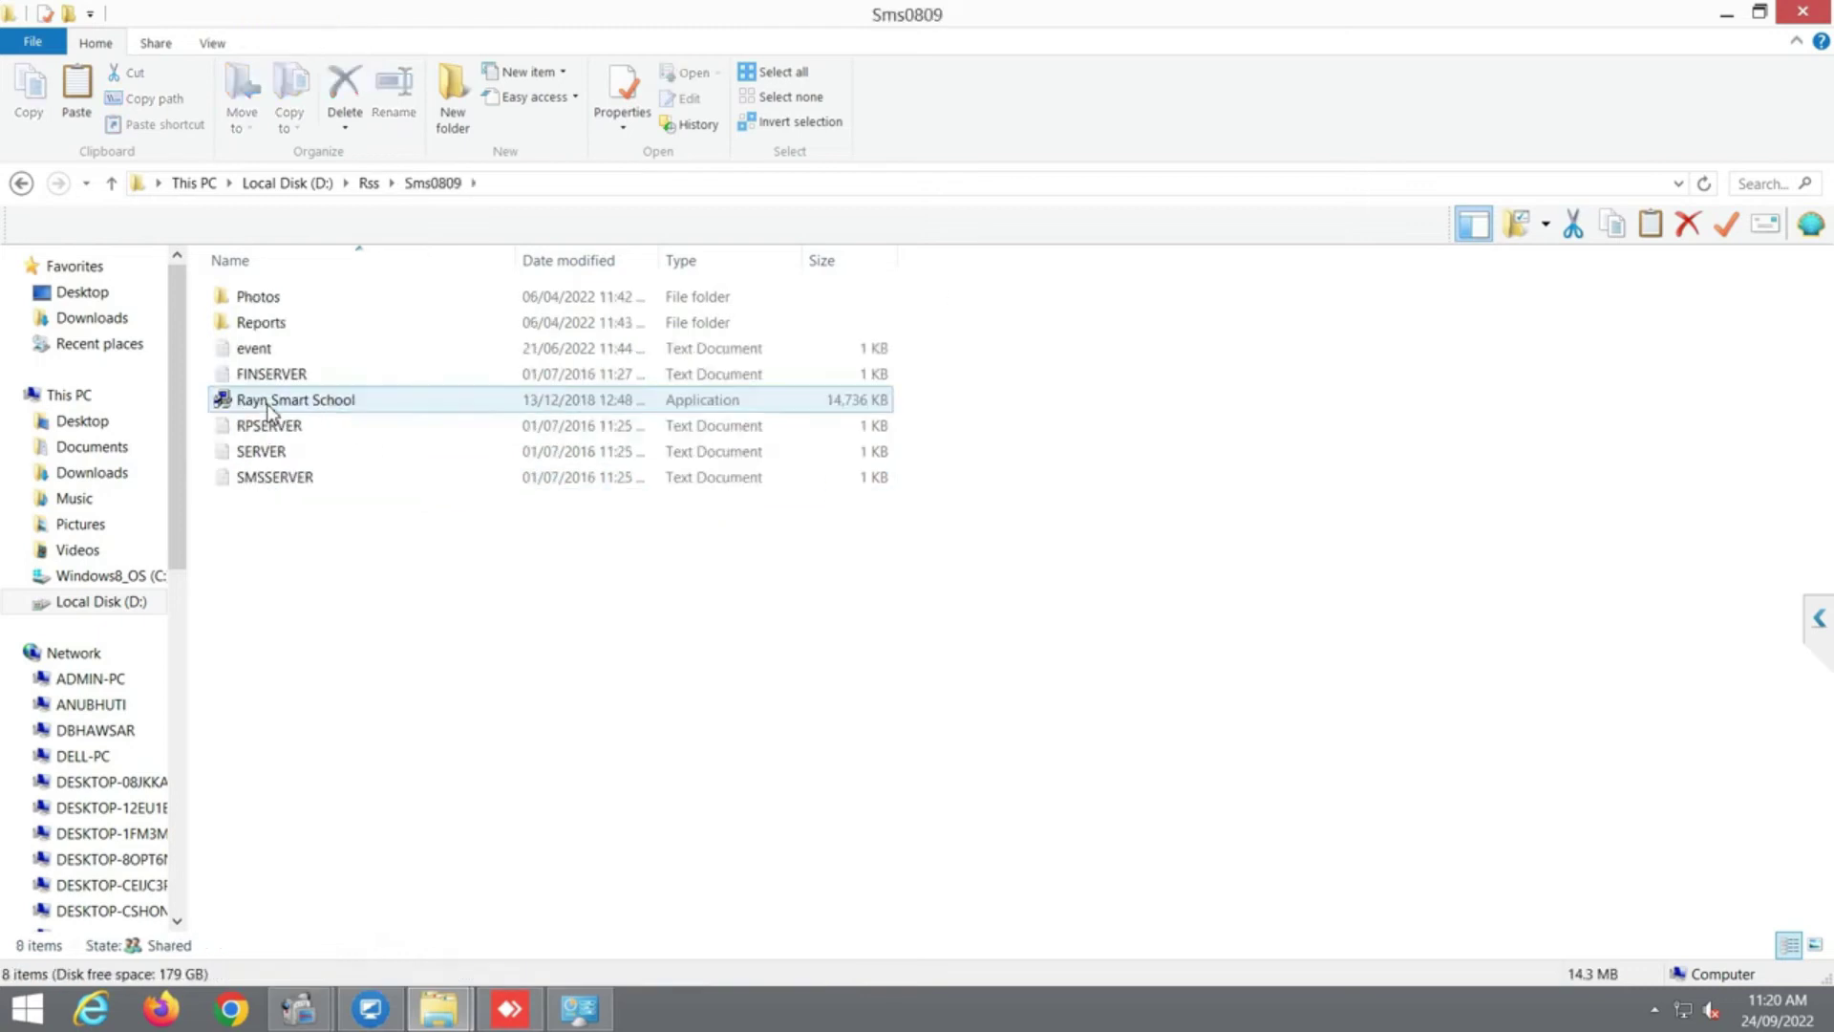
left_click(287, 399)
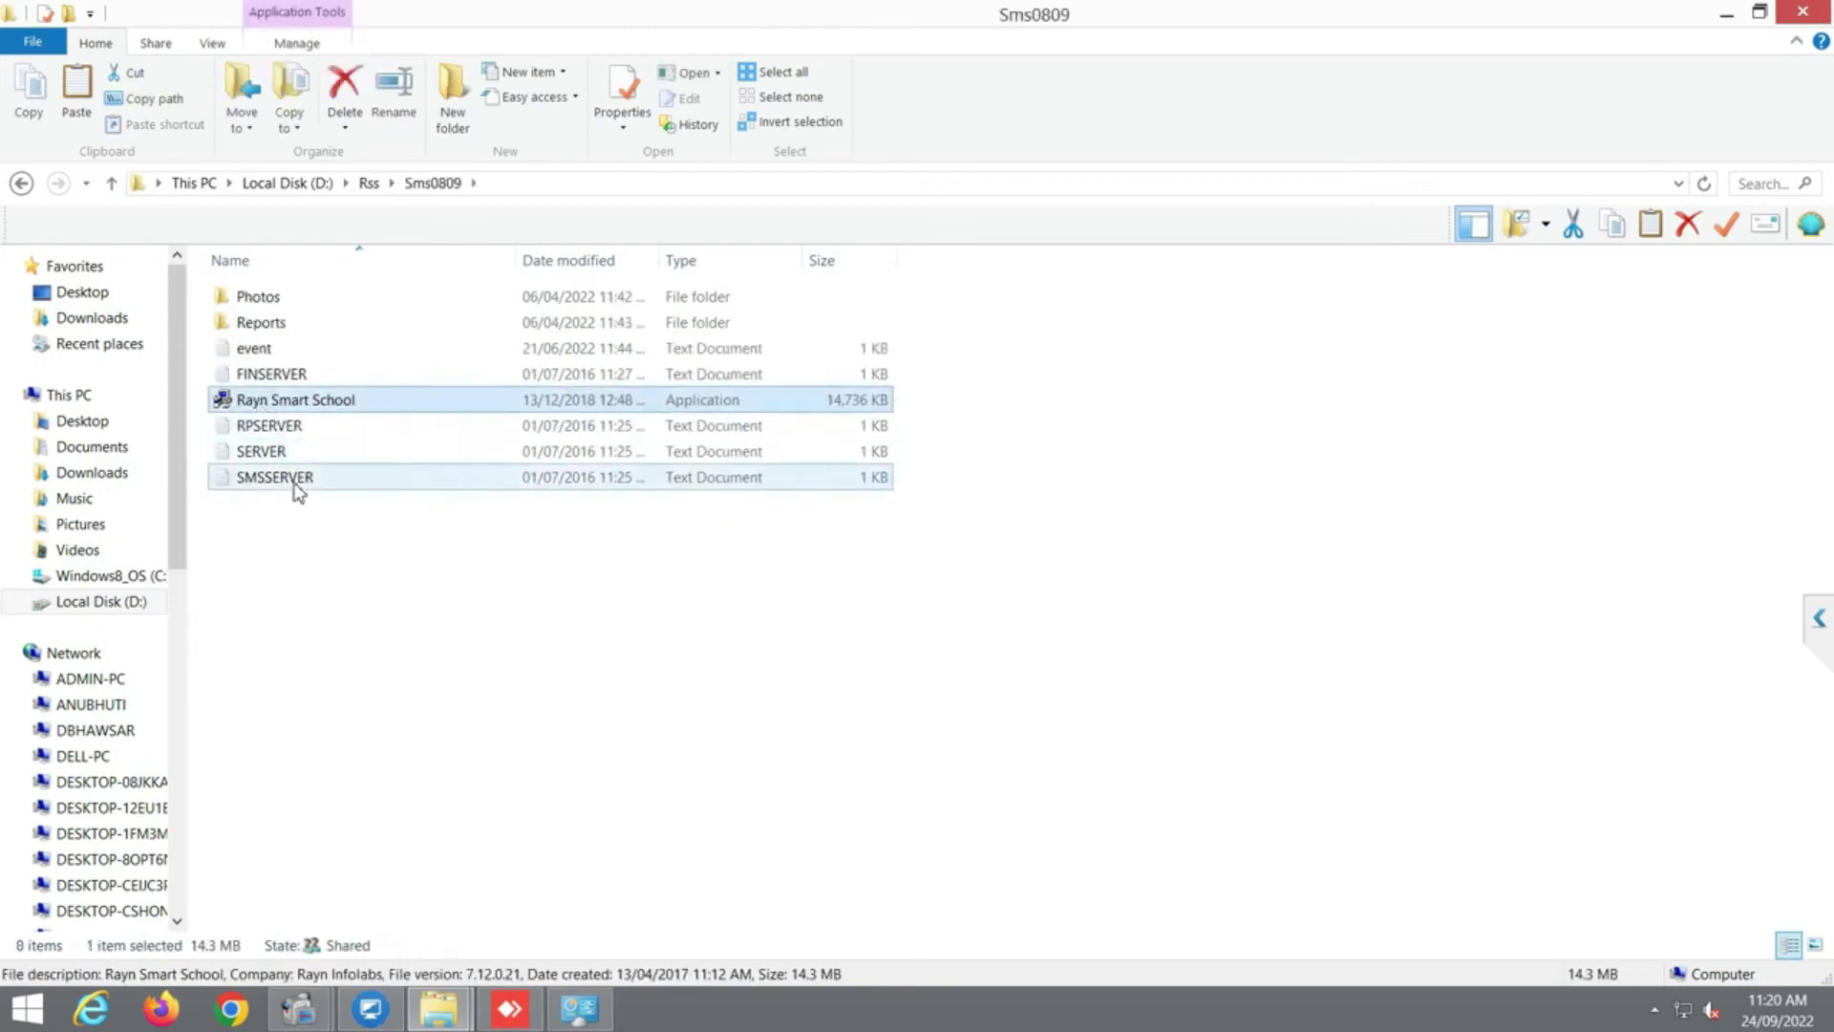
key("F2")
key("End")
type("-24.09.22")
key("Return")
- Paste the copied Rayn Smart School application into Sms0809, close the folder window and refresh the desktop
key("ctrl+v")
left_click(454, 688)
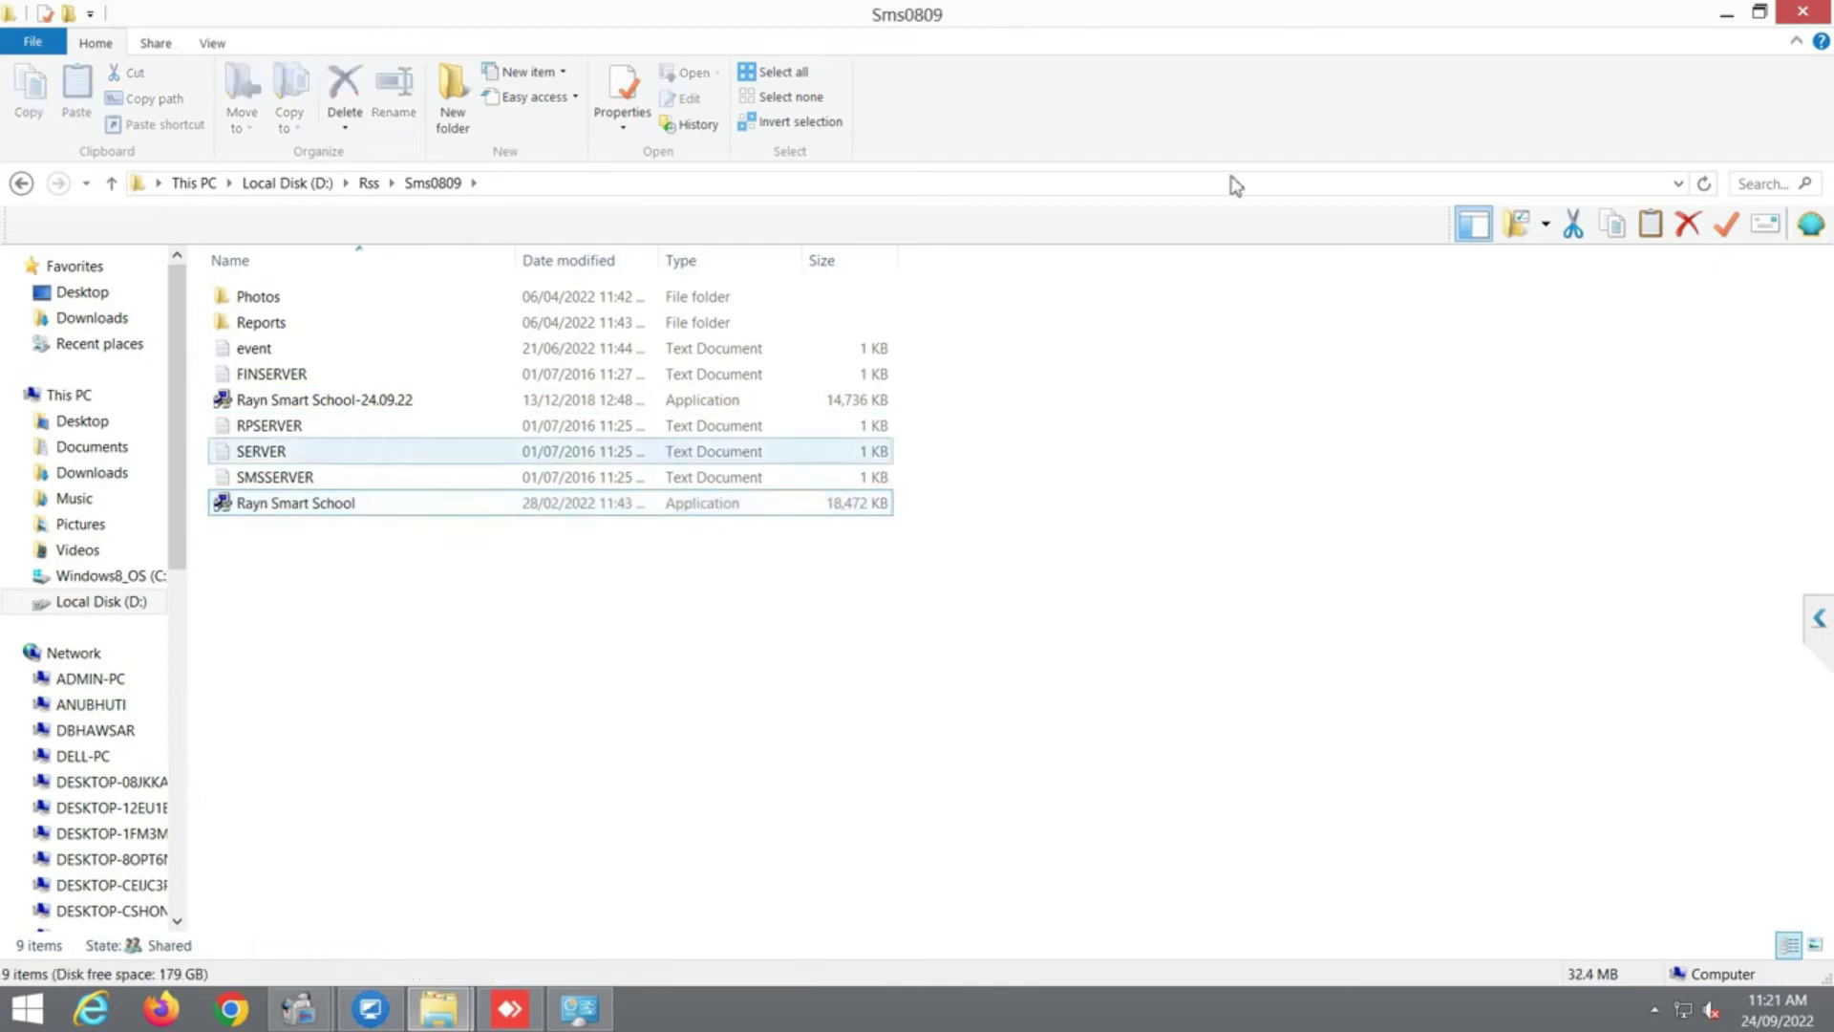
left_click(1806, 13)
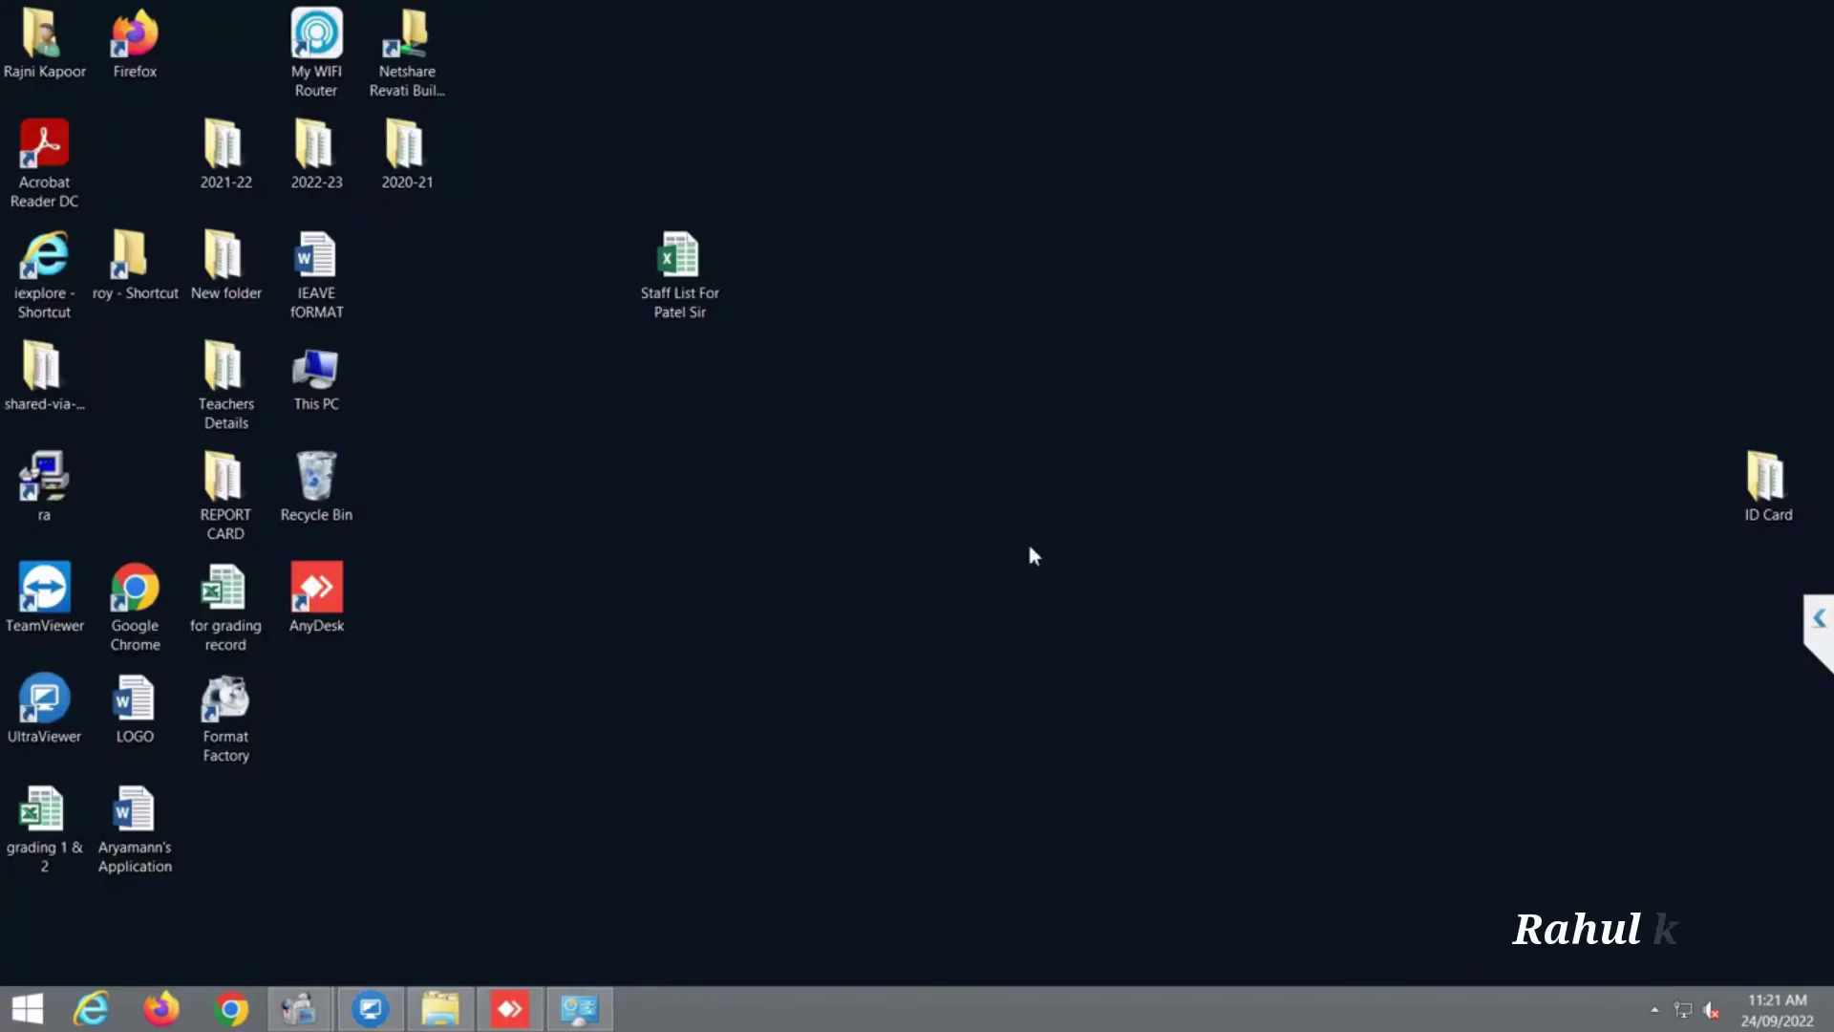
right_click(901, 507)
left_click(979, 565)
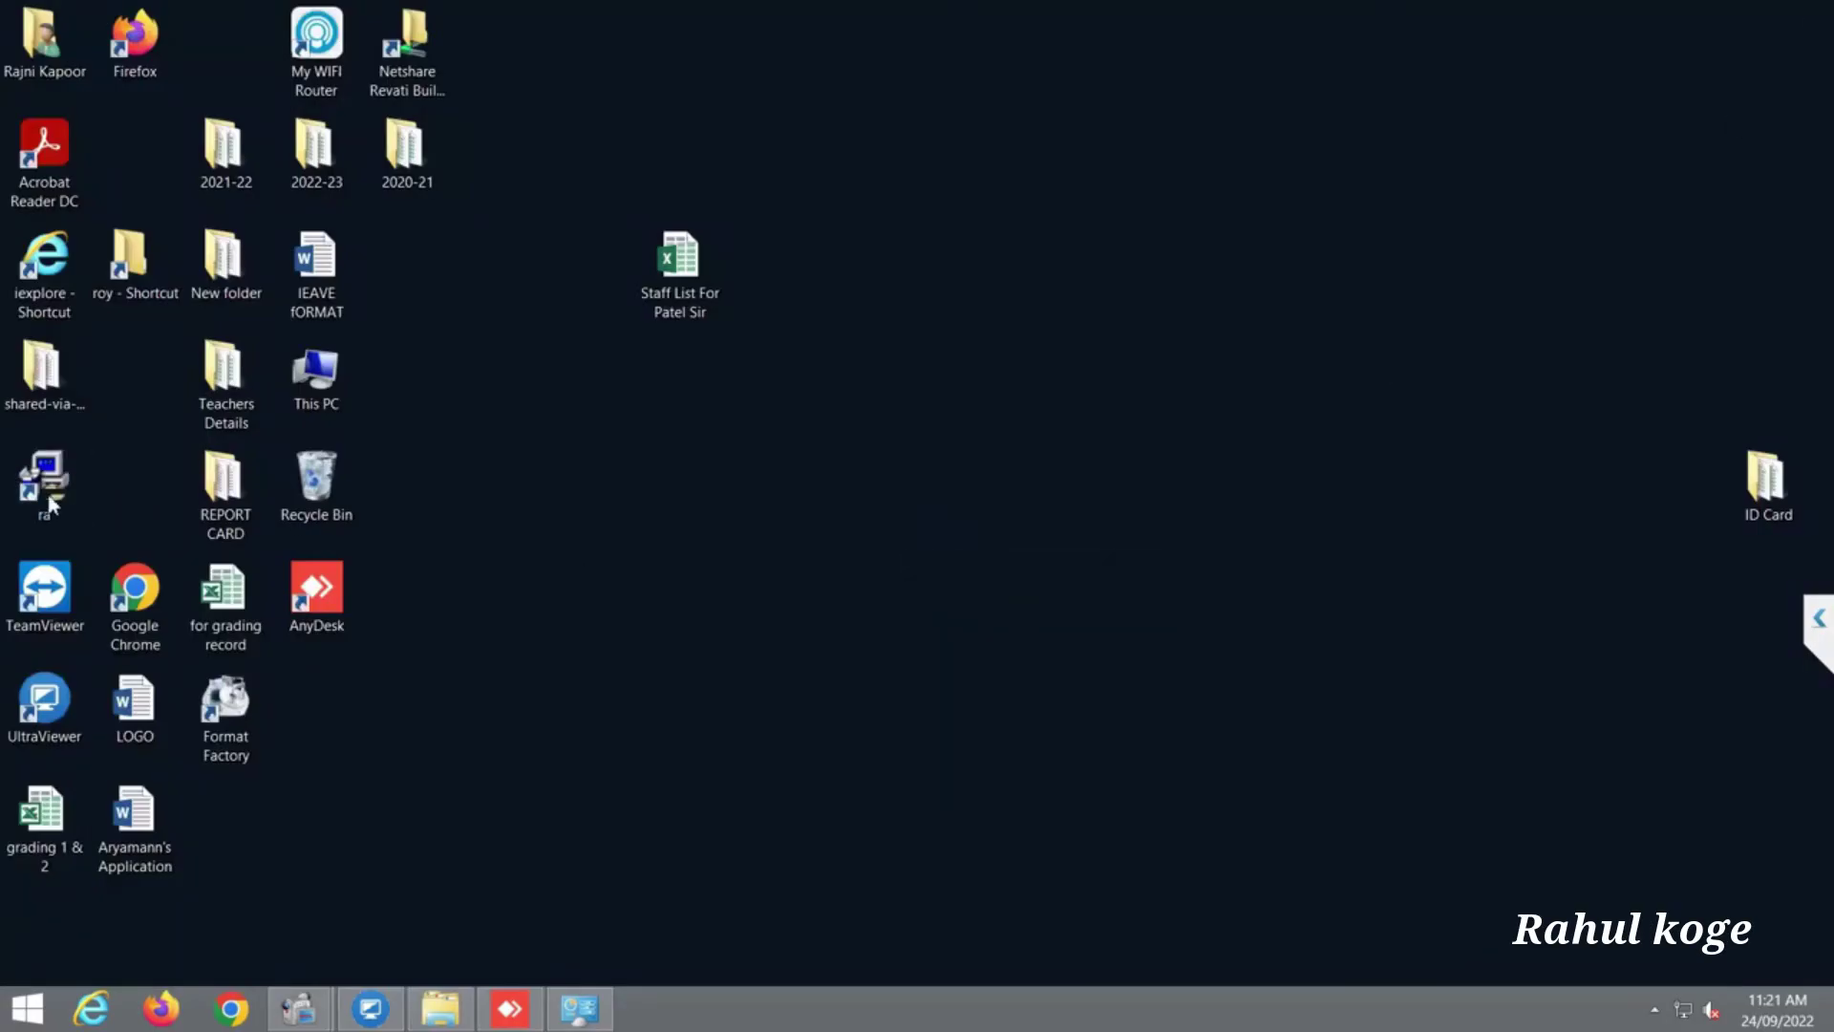
- Launch Rayn Smart School from the ra shortcut, log in with the user ID and password, and open the listed school unit
double_click(44, 481)
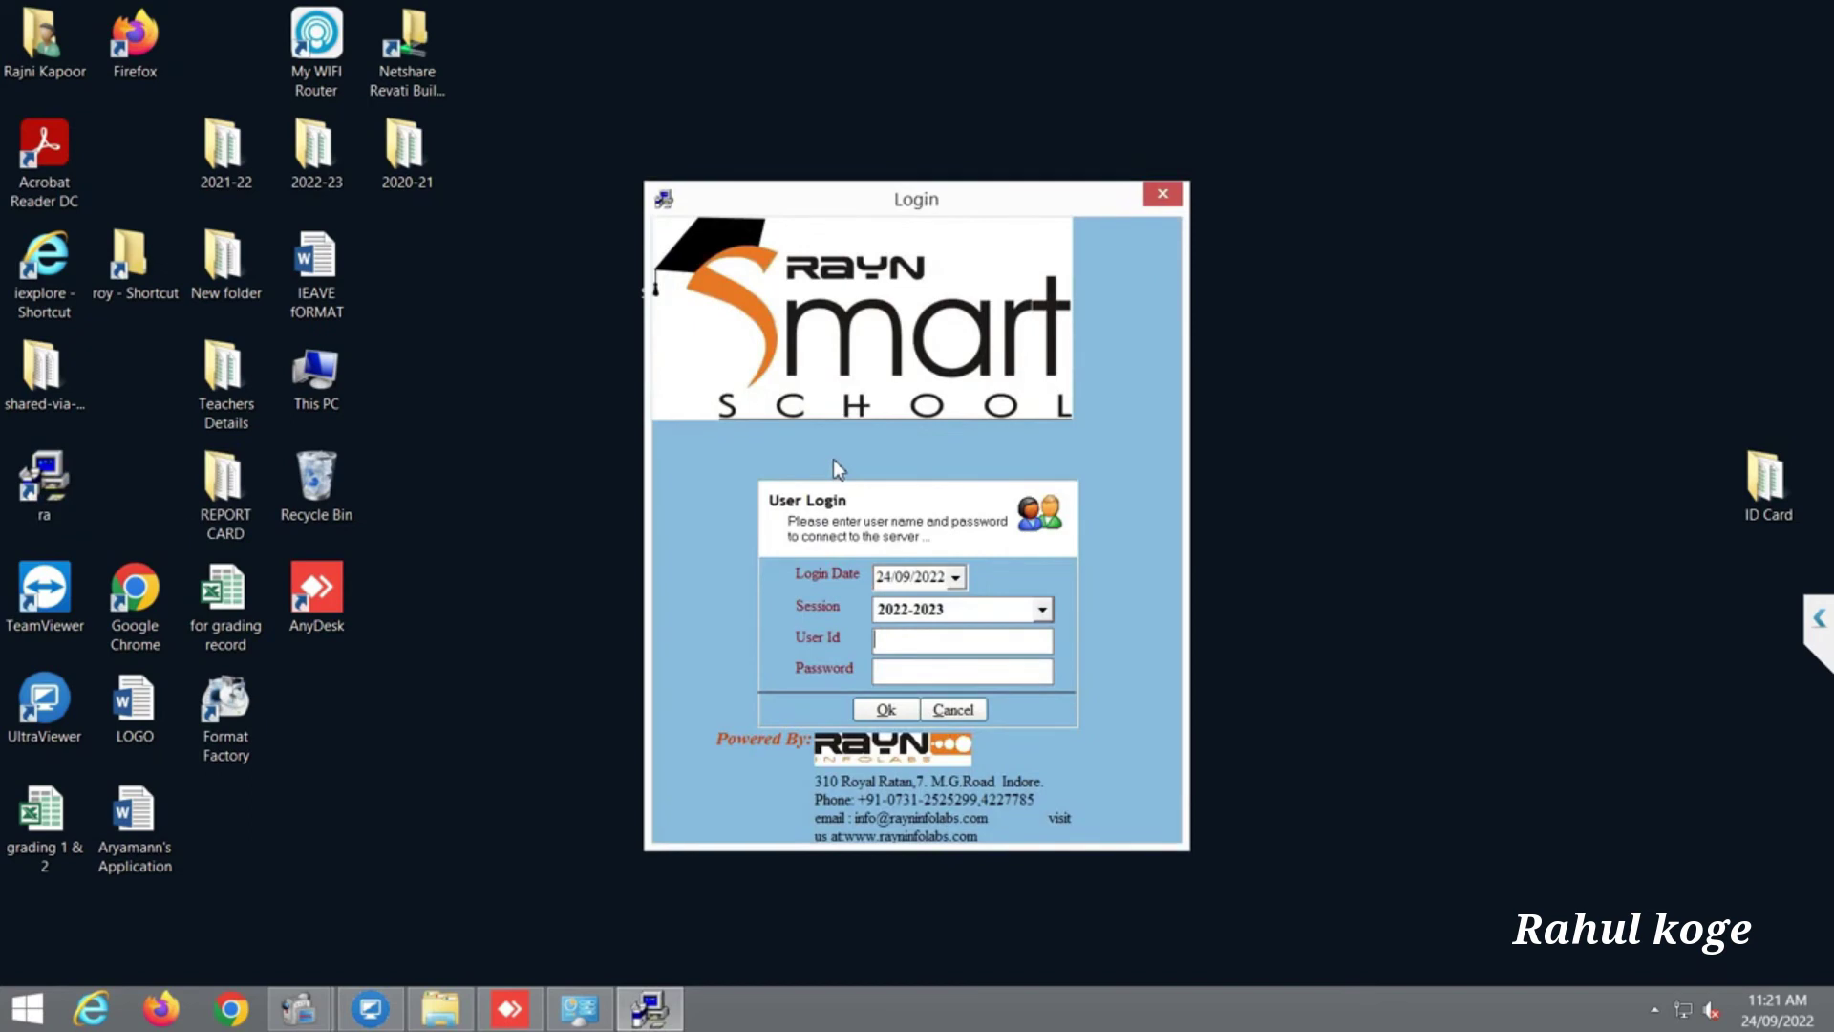
type("RAJ*")
key("Return")
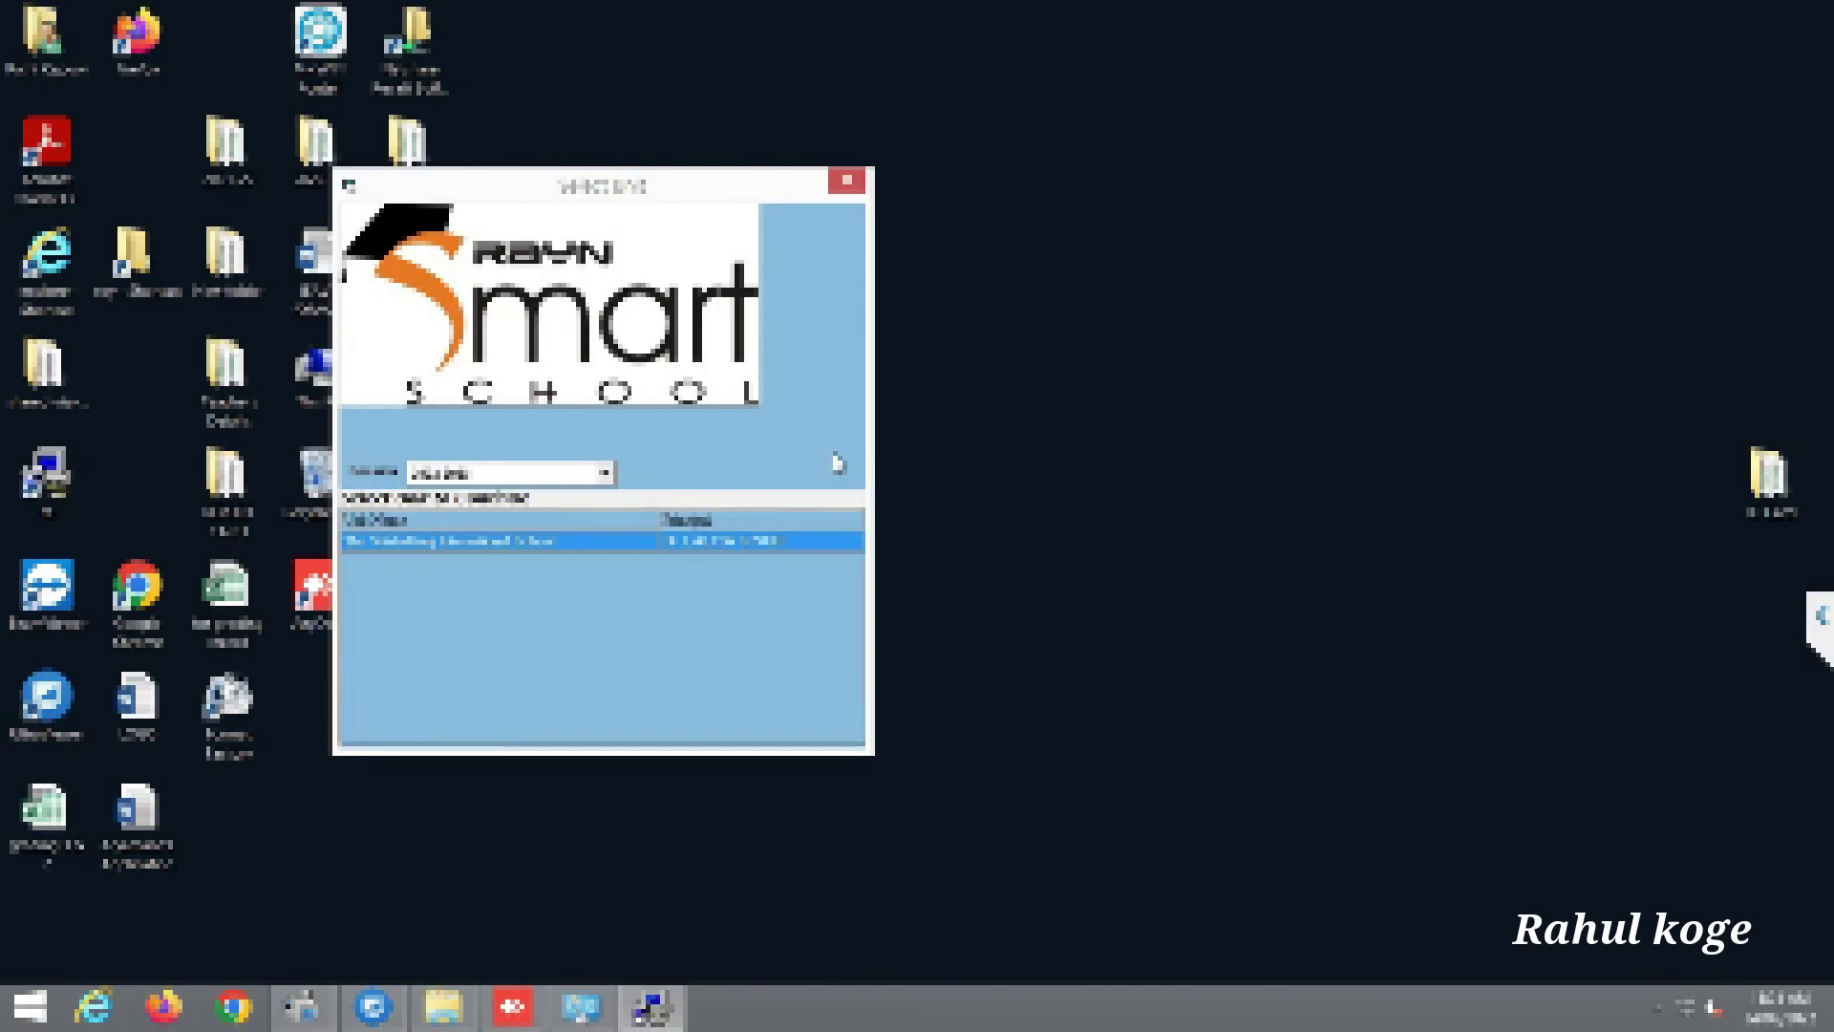
key("Return")
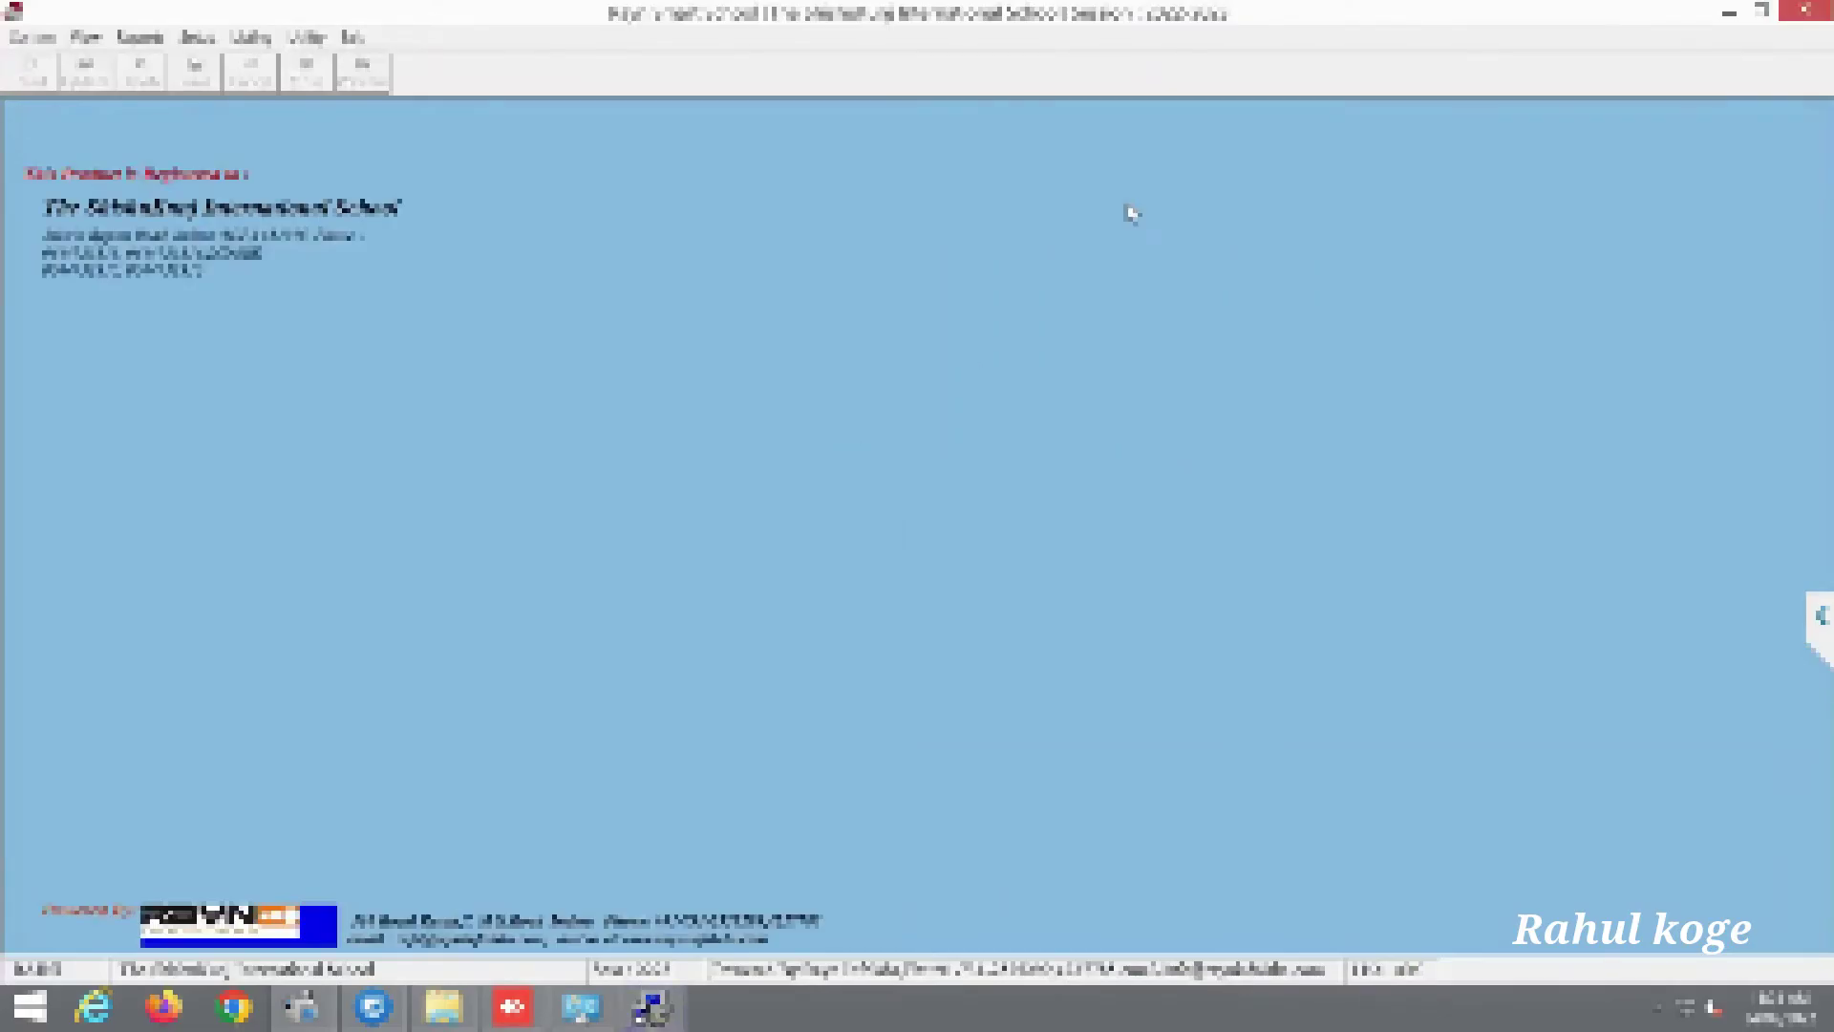
left_click(1732, 17)
right_click(915, 498)
left_click(951, 555)
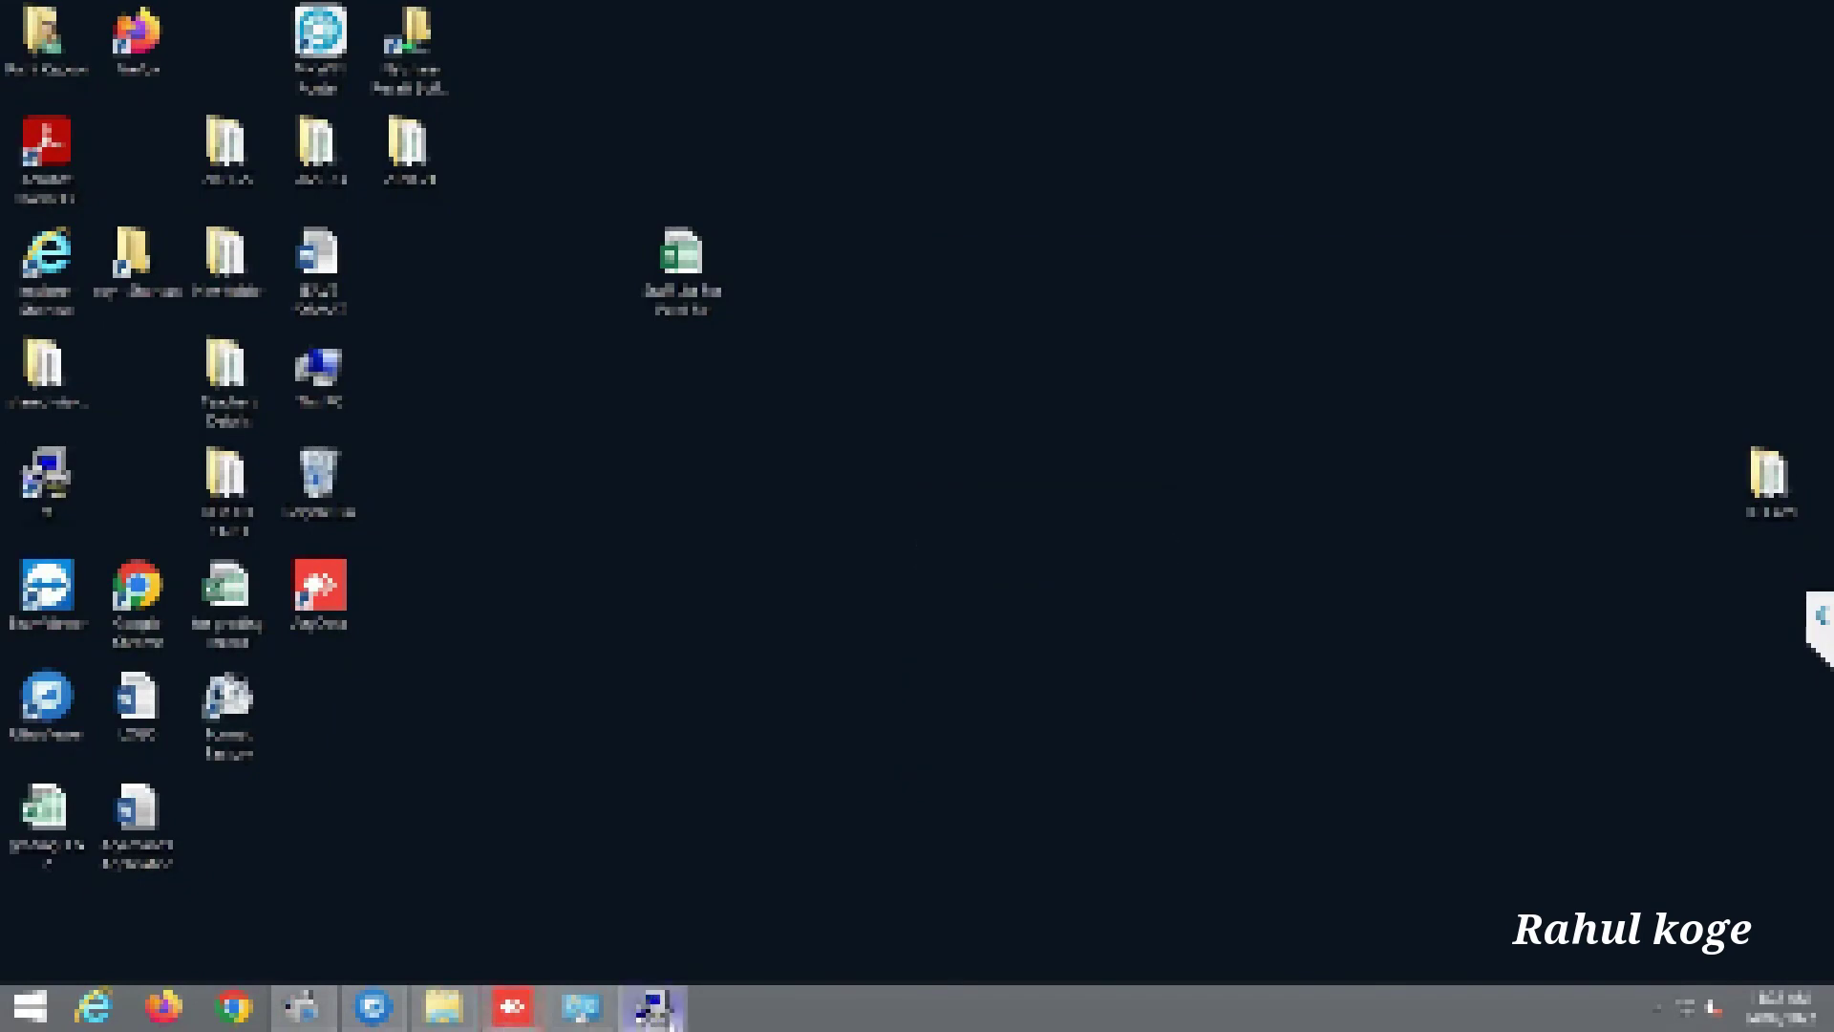
left_click(652, 1007)
- Open the Scholars Query and preview the regular scholars without limiting class or section
left_click(86, 38)
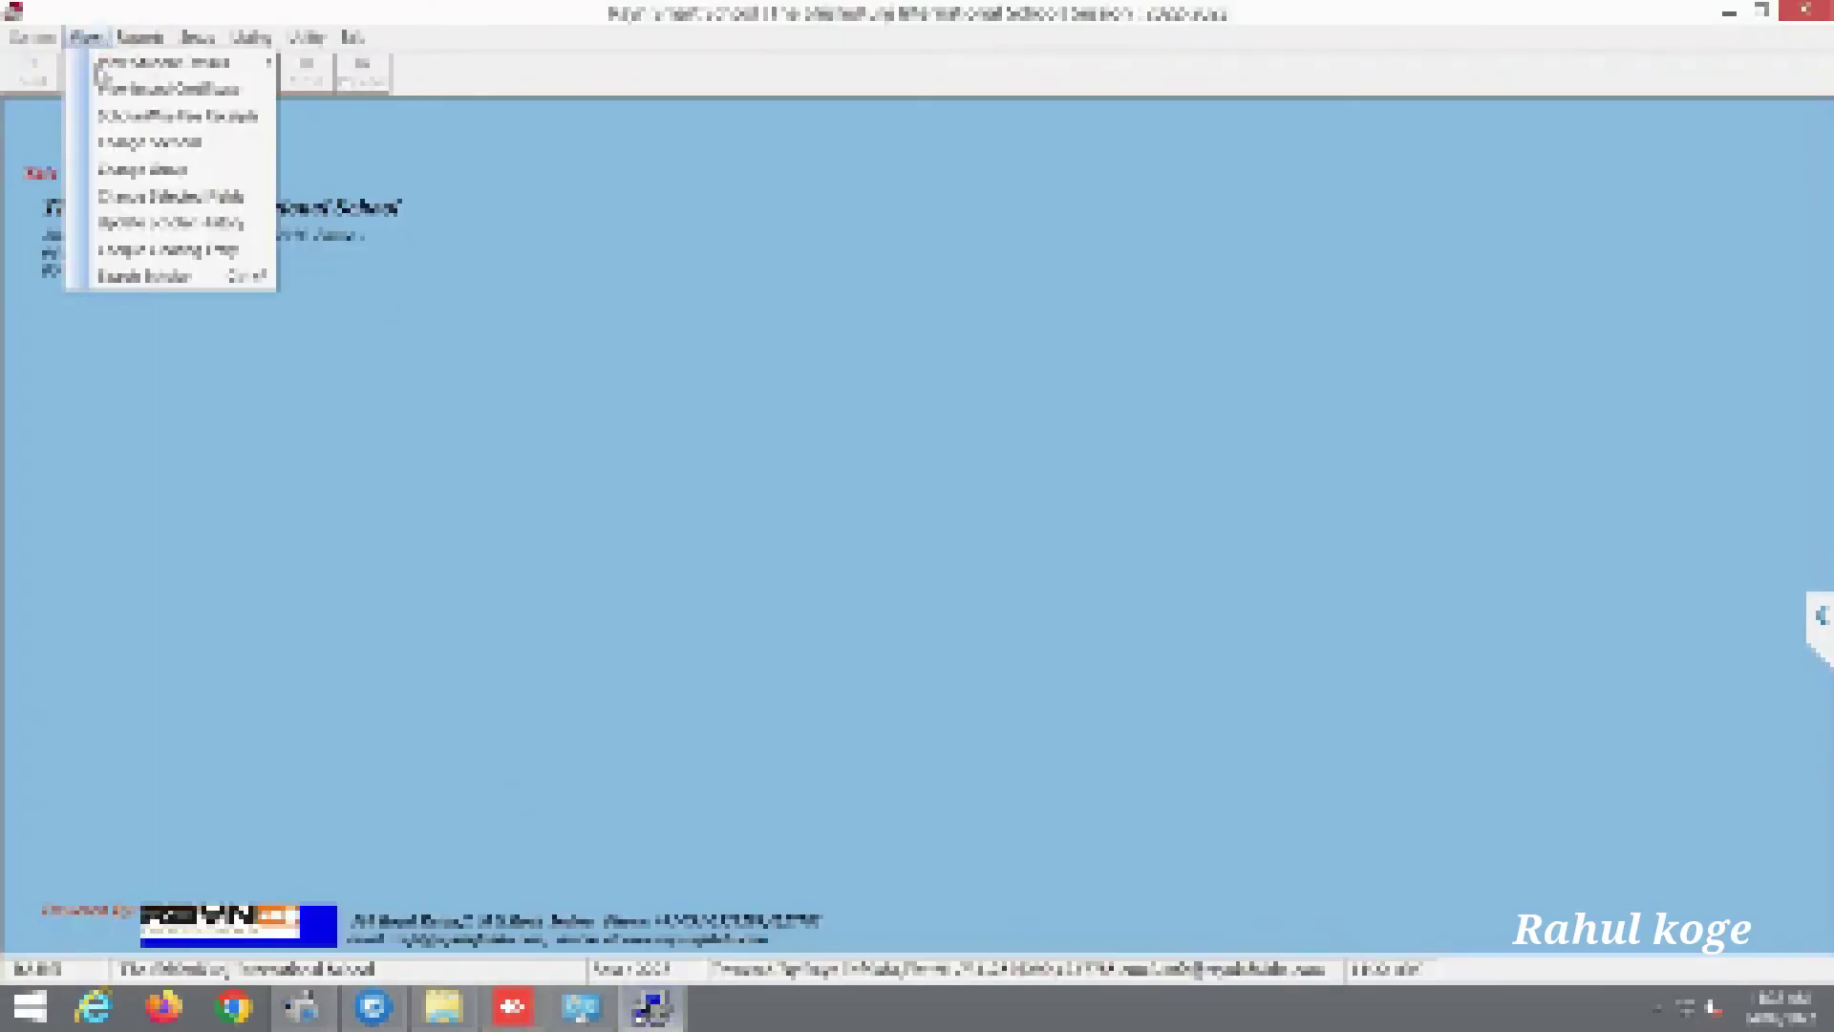
mouse_move(239, 62)
left_click(349, 69)
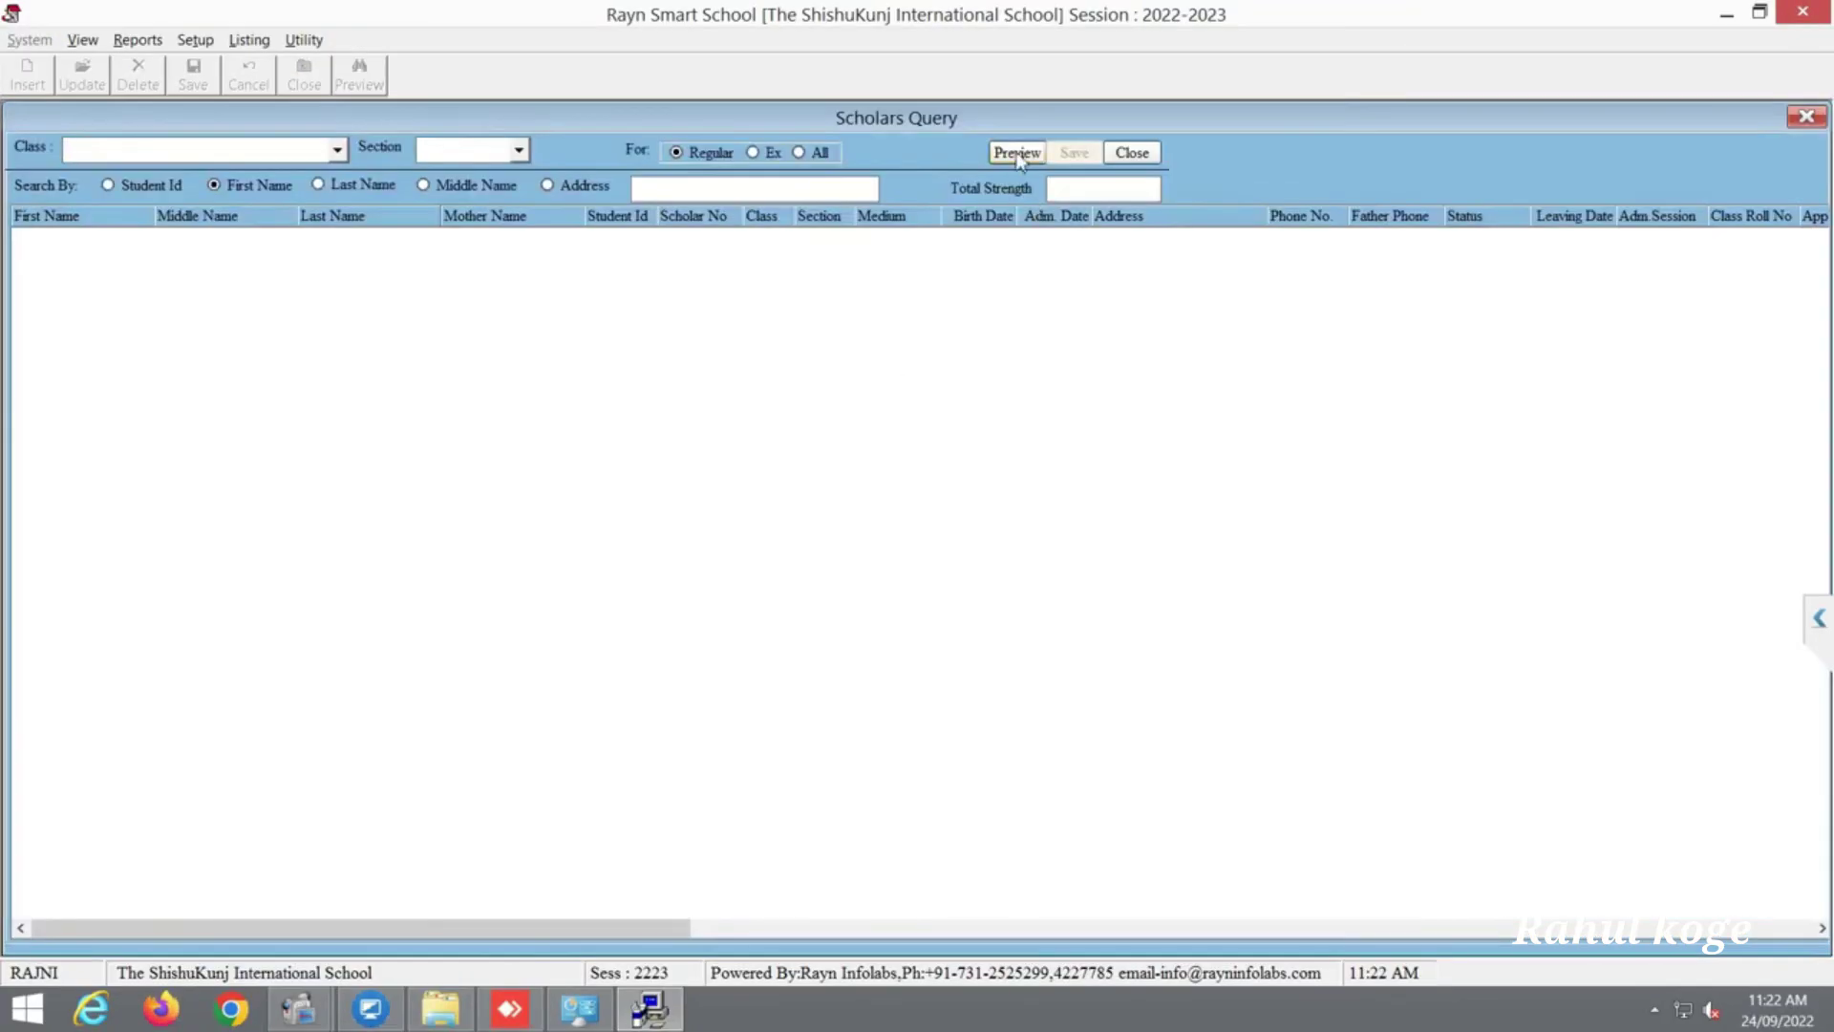
- Open a command prompt and test the server connection with "ping server -4"
left_click(24, 1009)
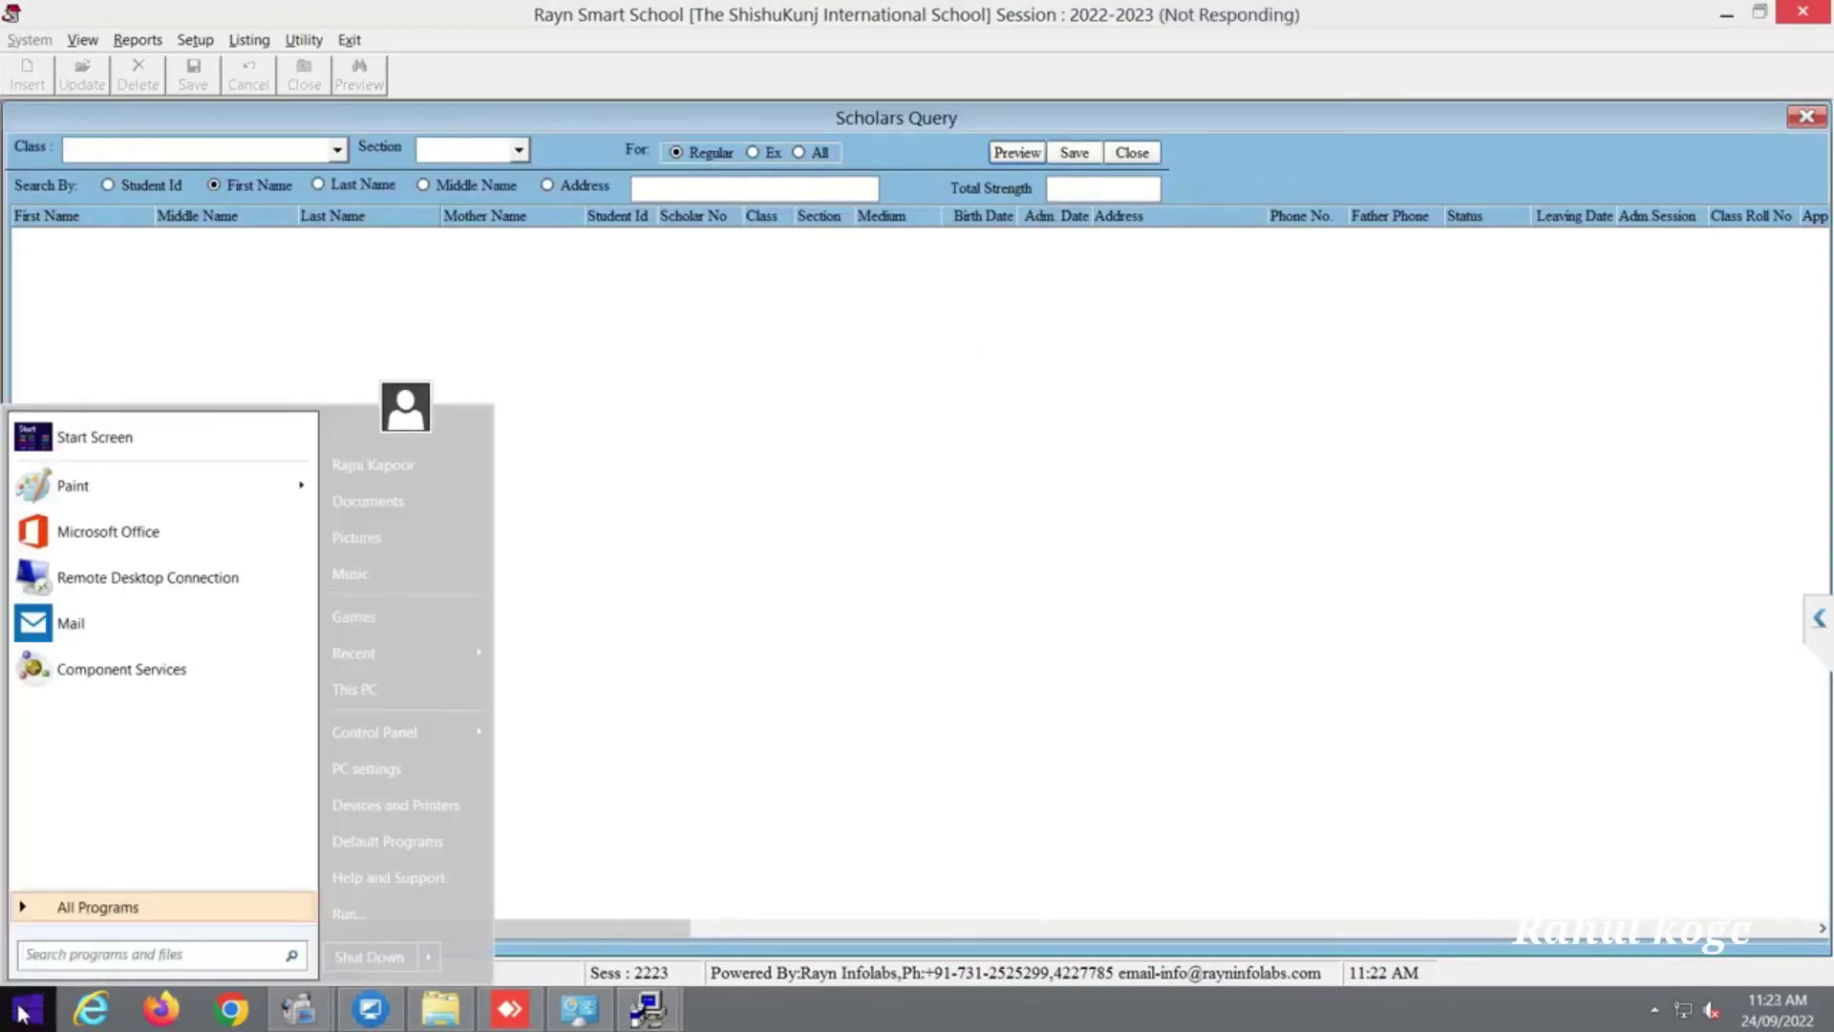
type("cmd")
key("Return")
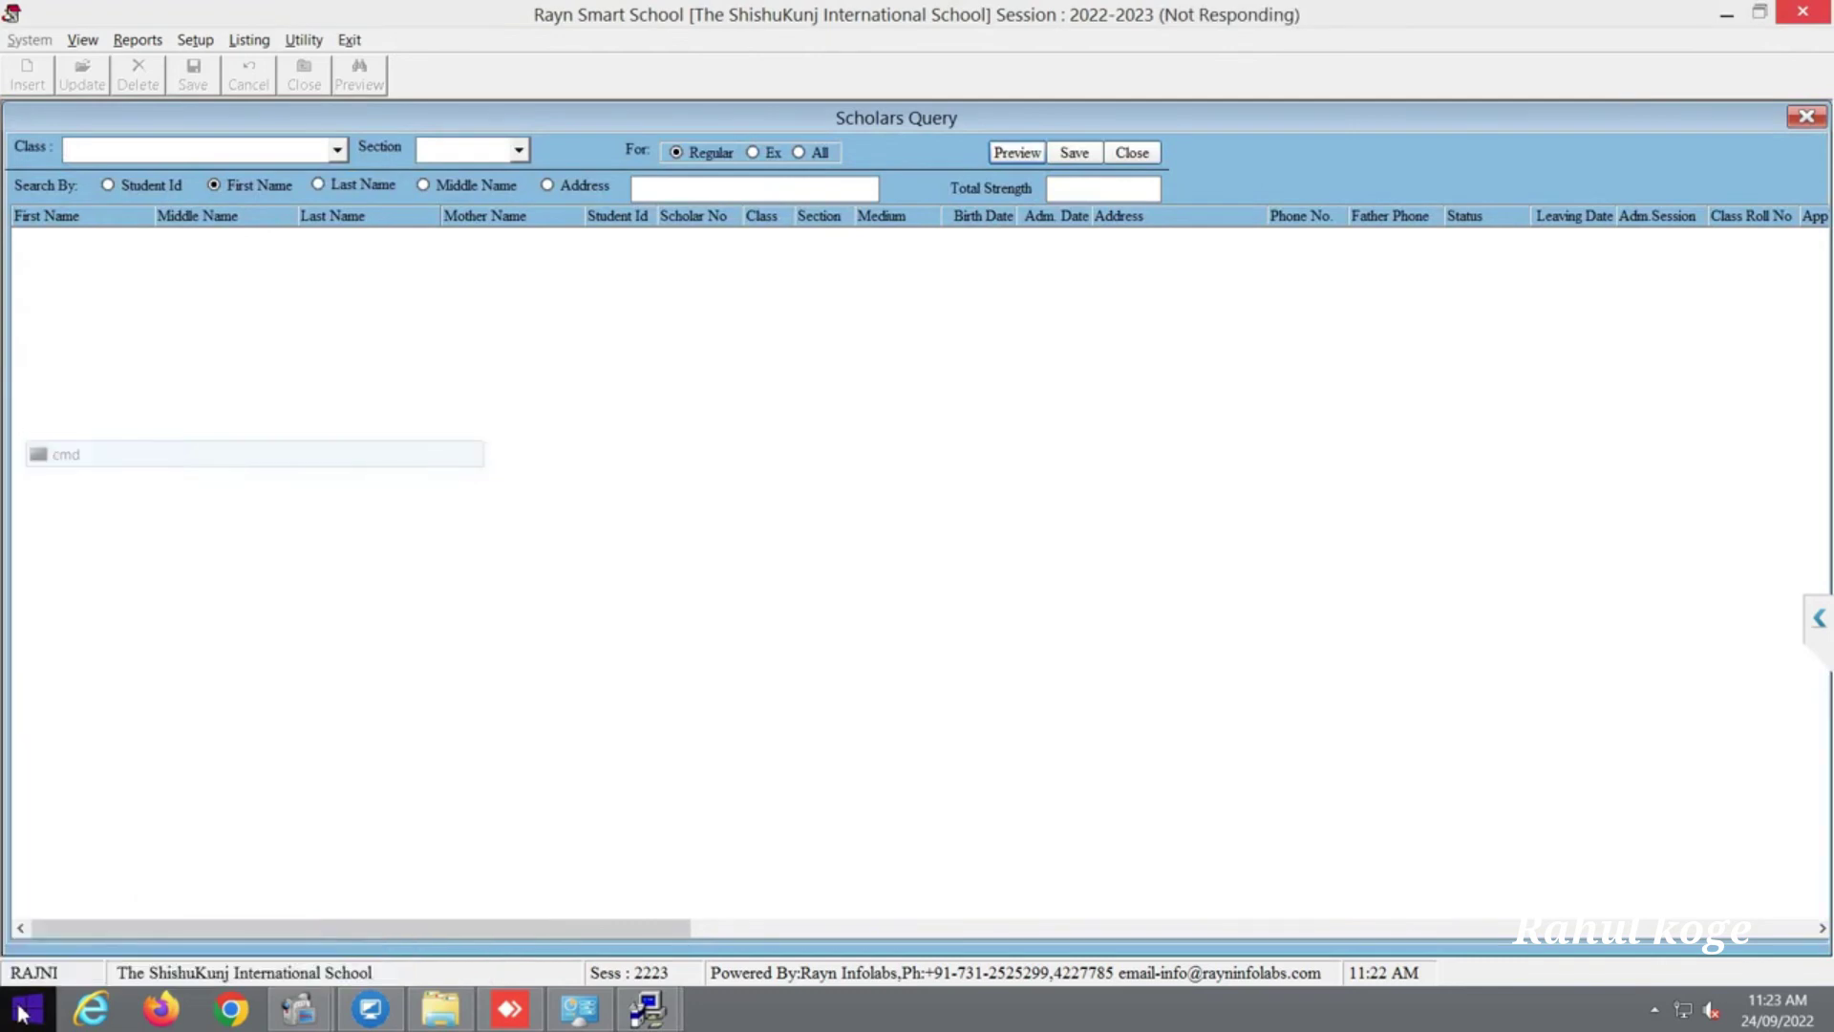
type("ping server -")
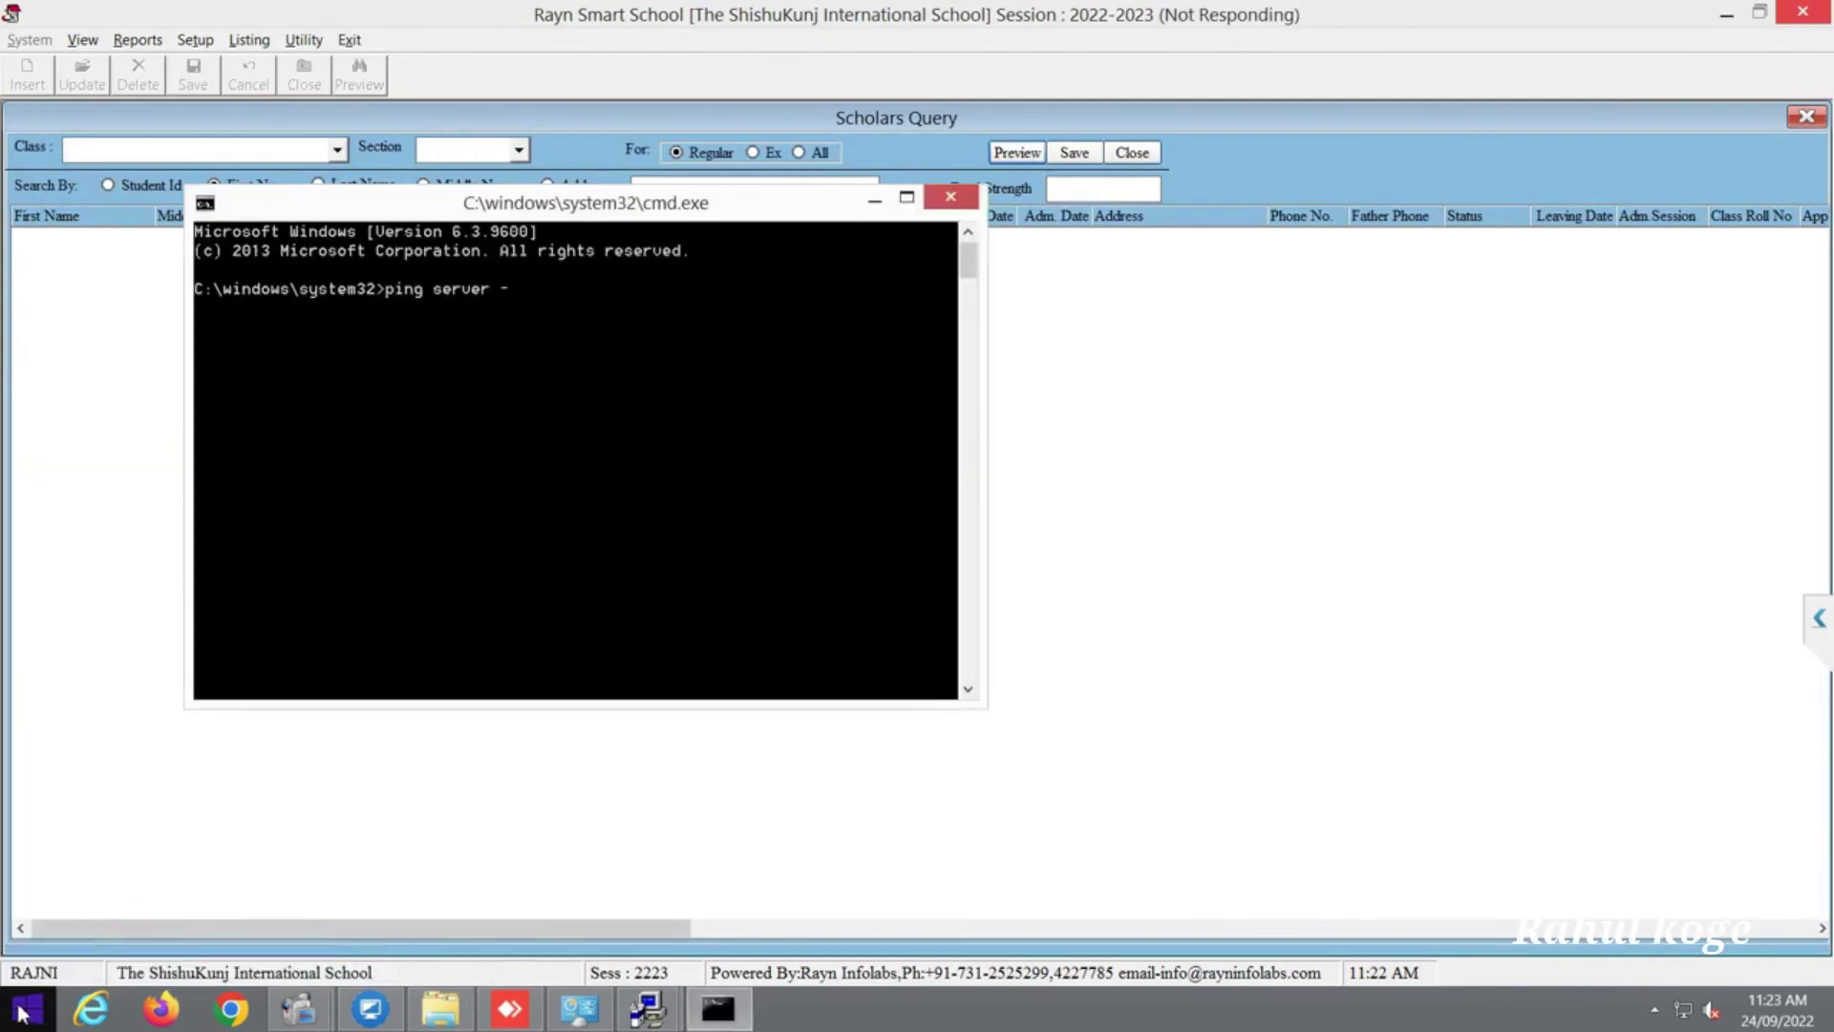
type("4")
key("Return")
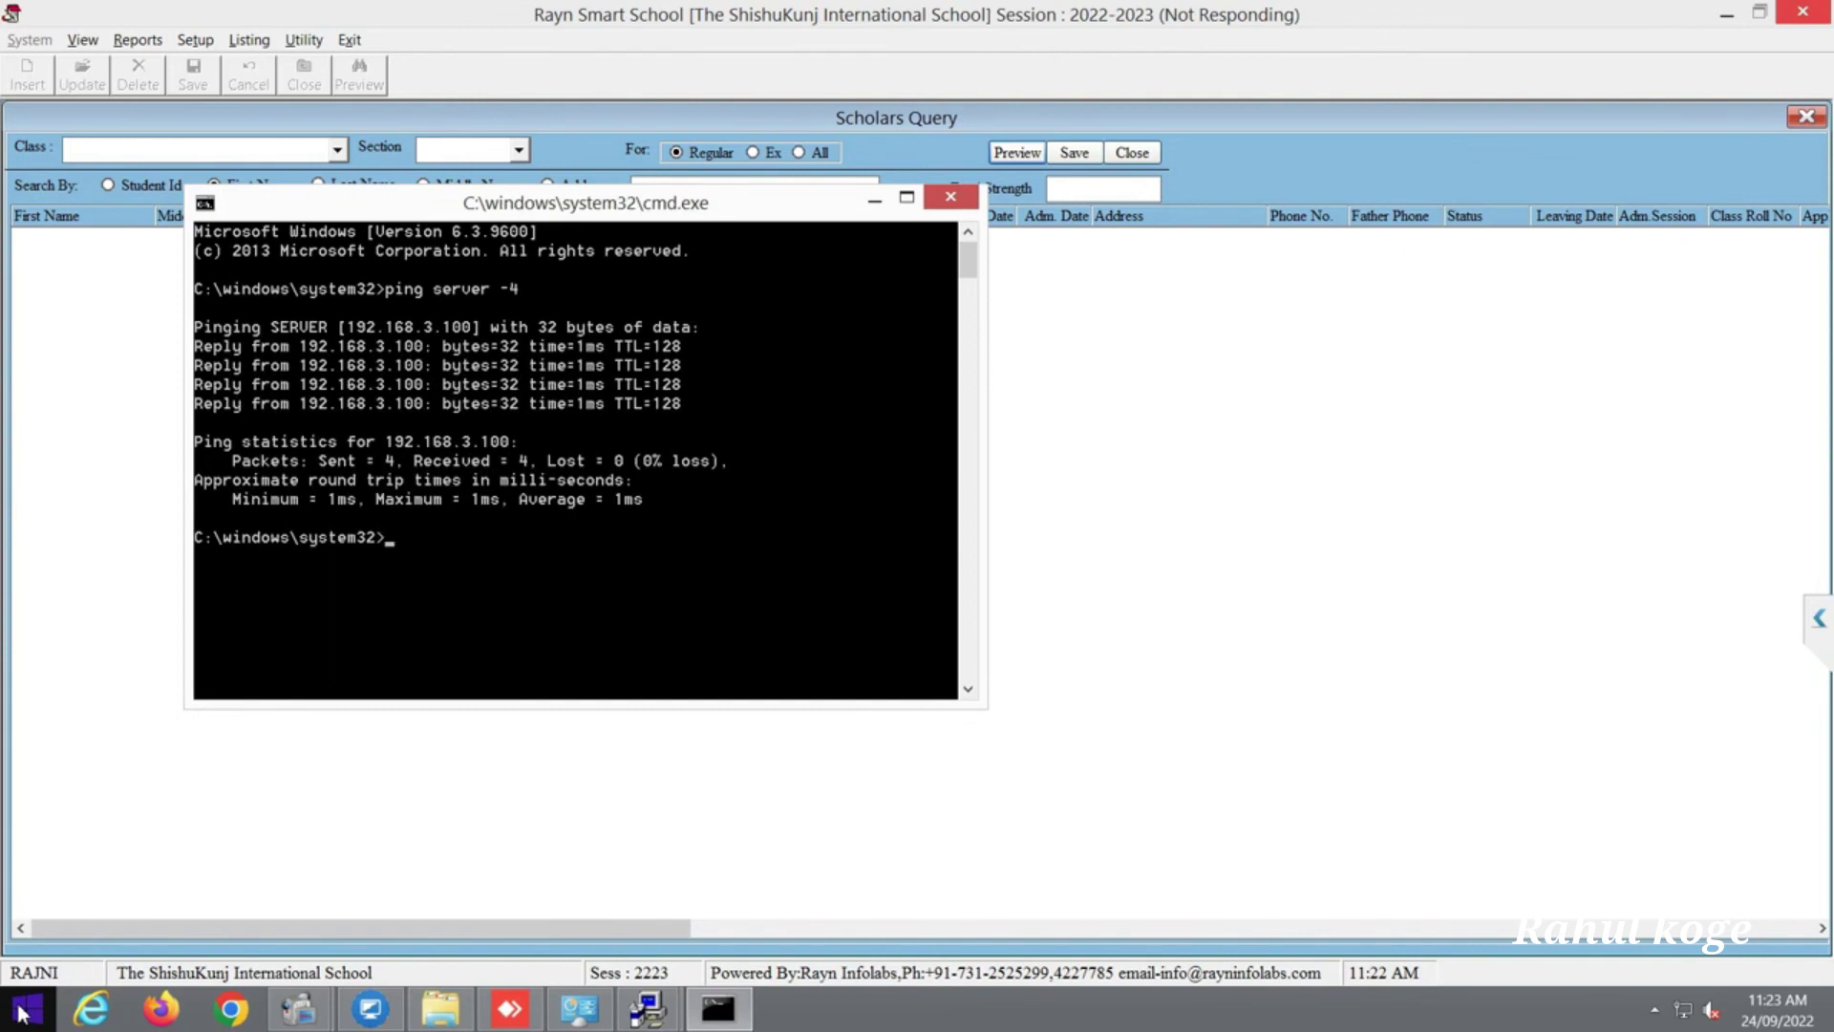
- Run a continuous server ping with "ping server -4 -t" while the scholars query loads, and close the command prompt
key("Up")
key("Return")
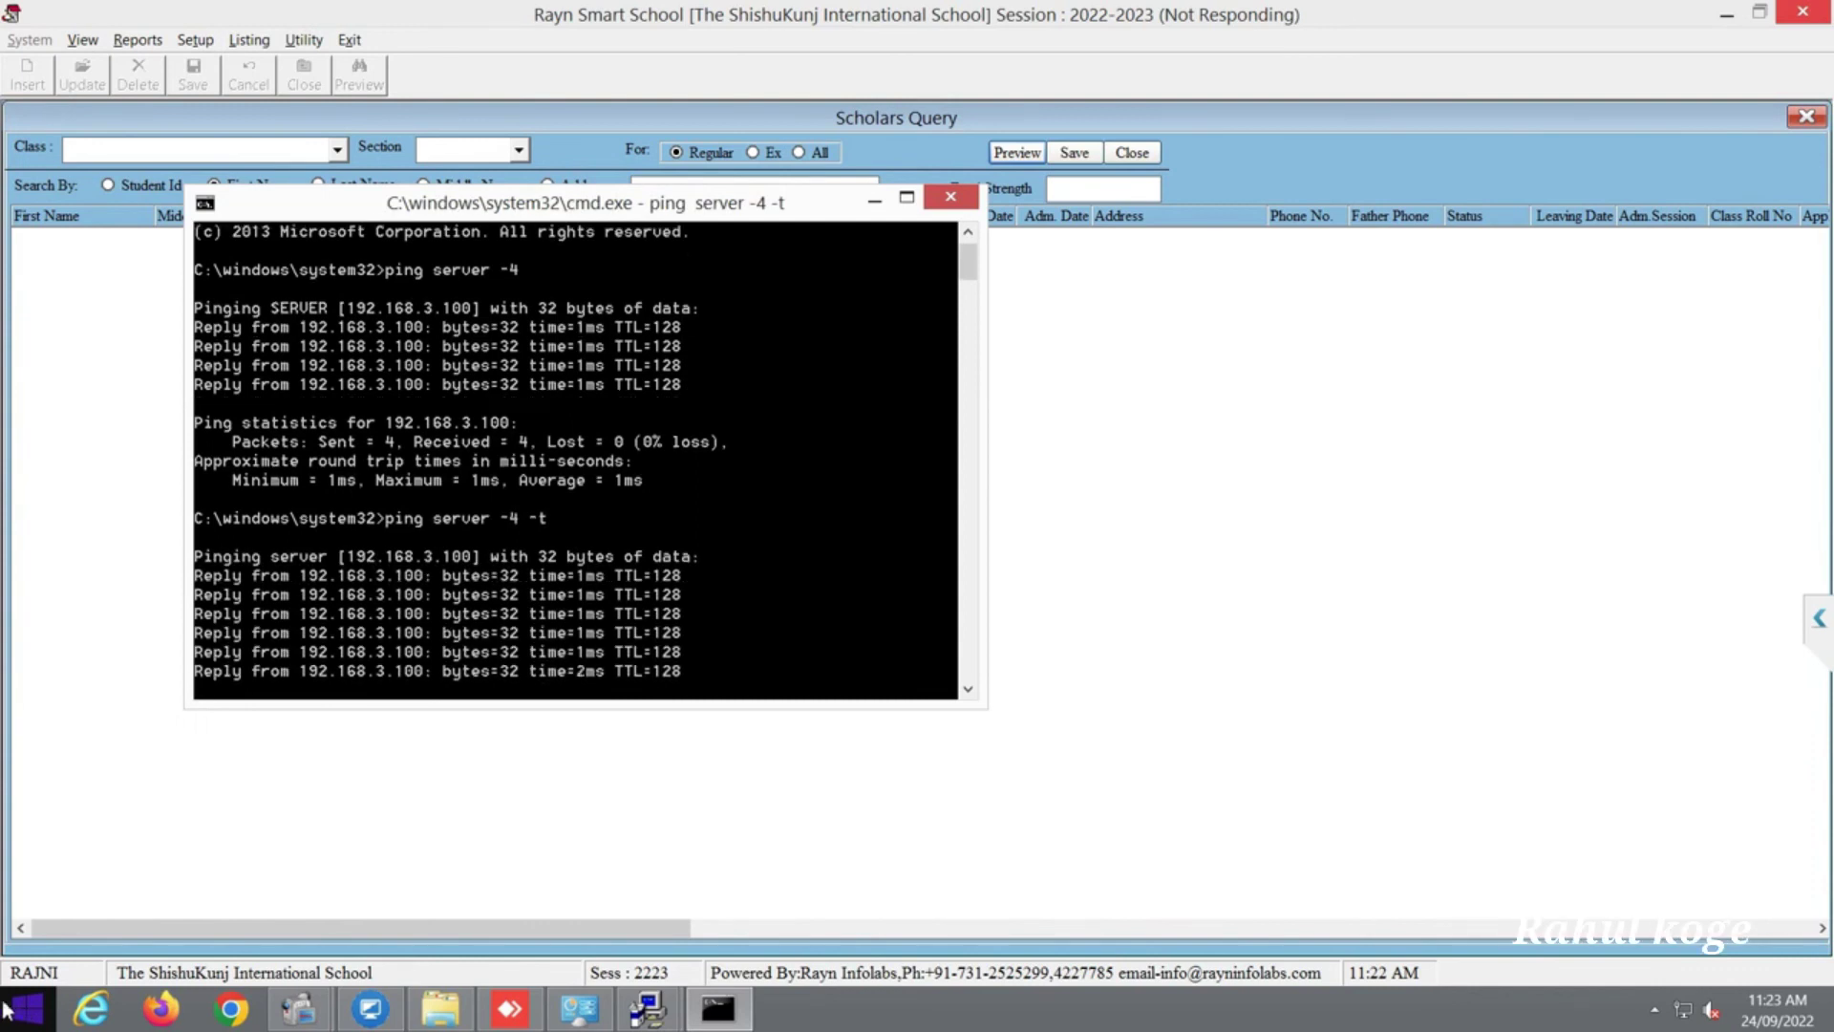
left_click(874, 199)
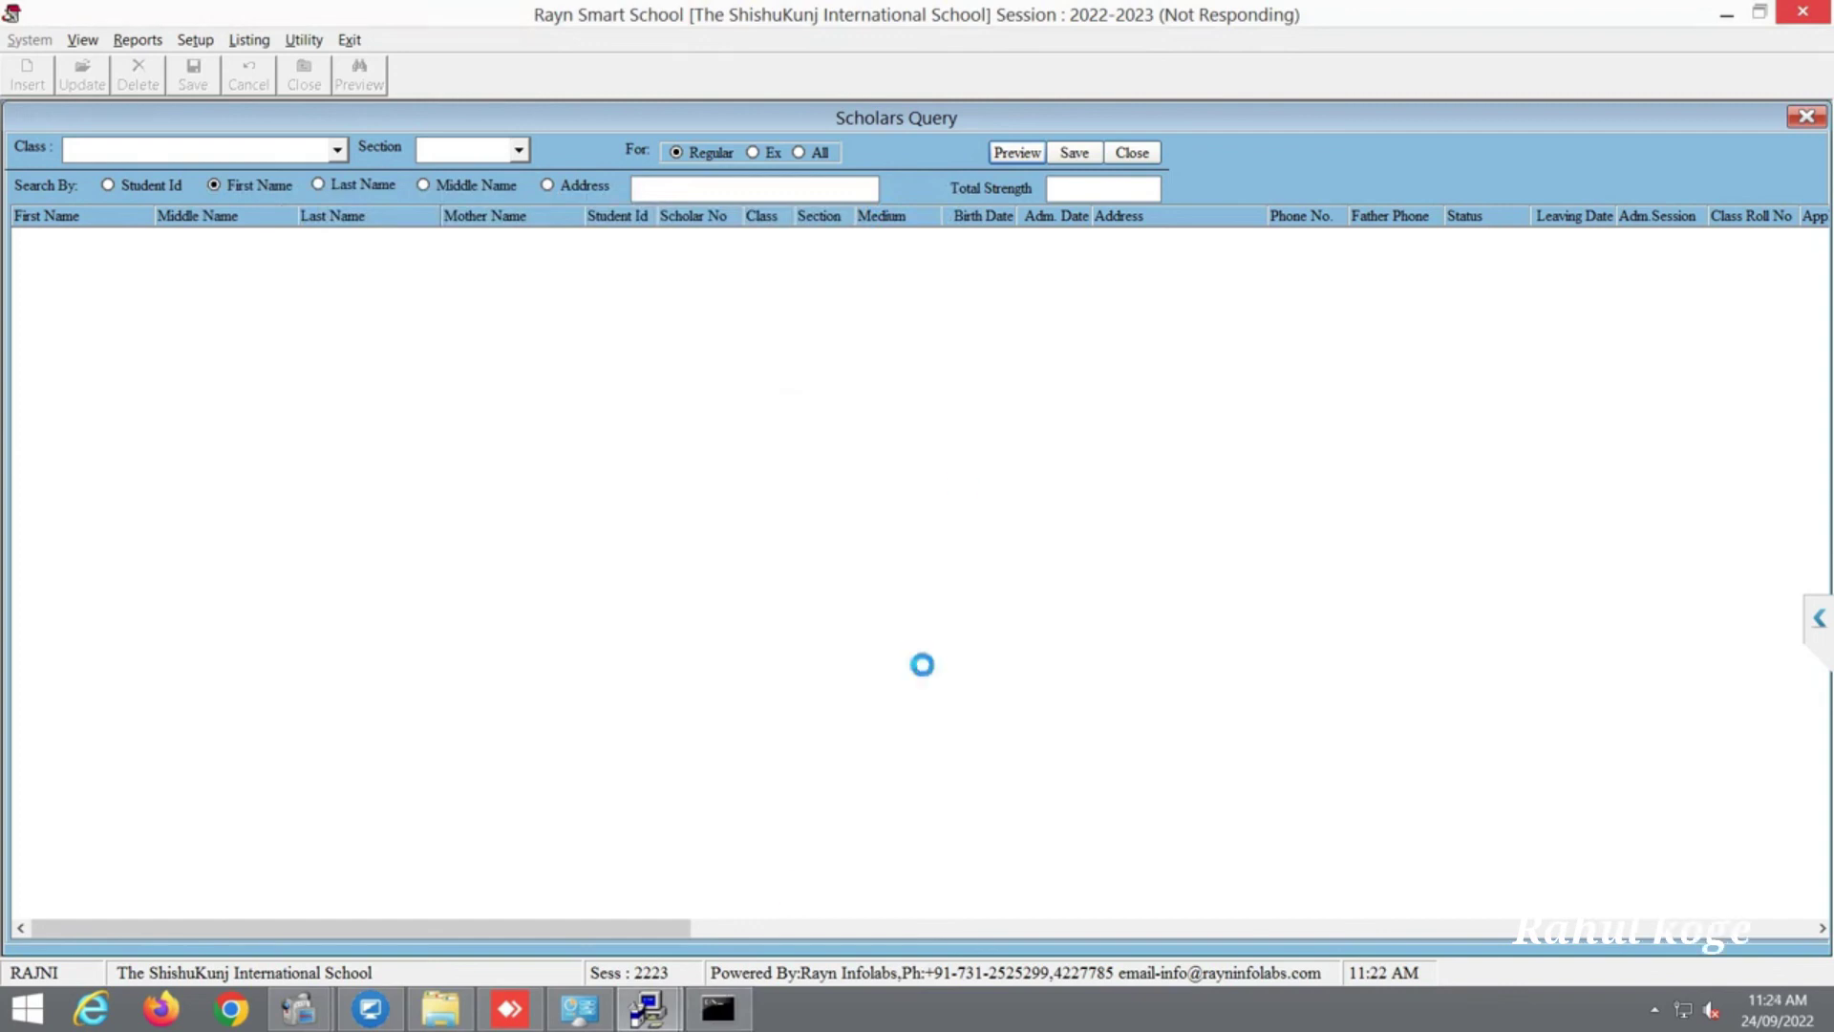
left_click(718, 1008)
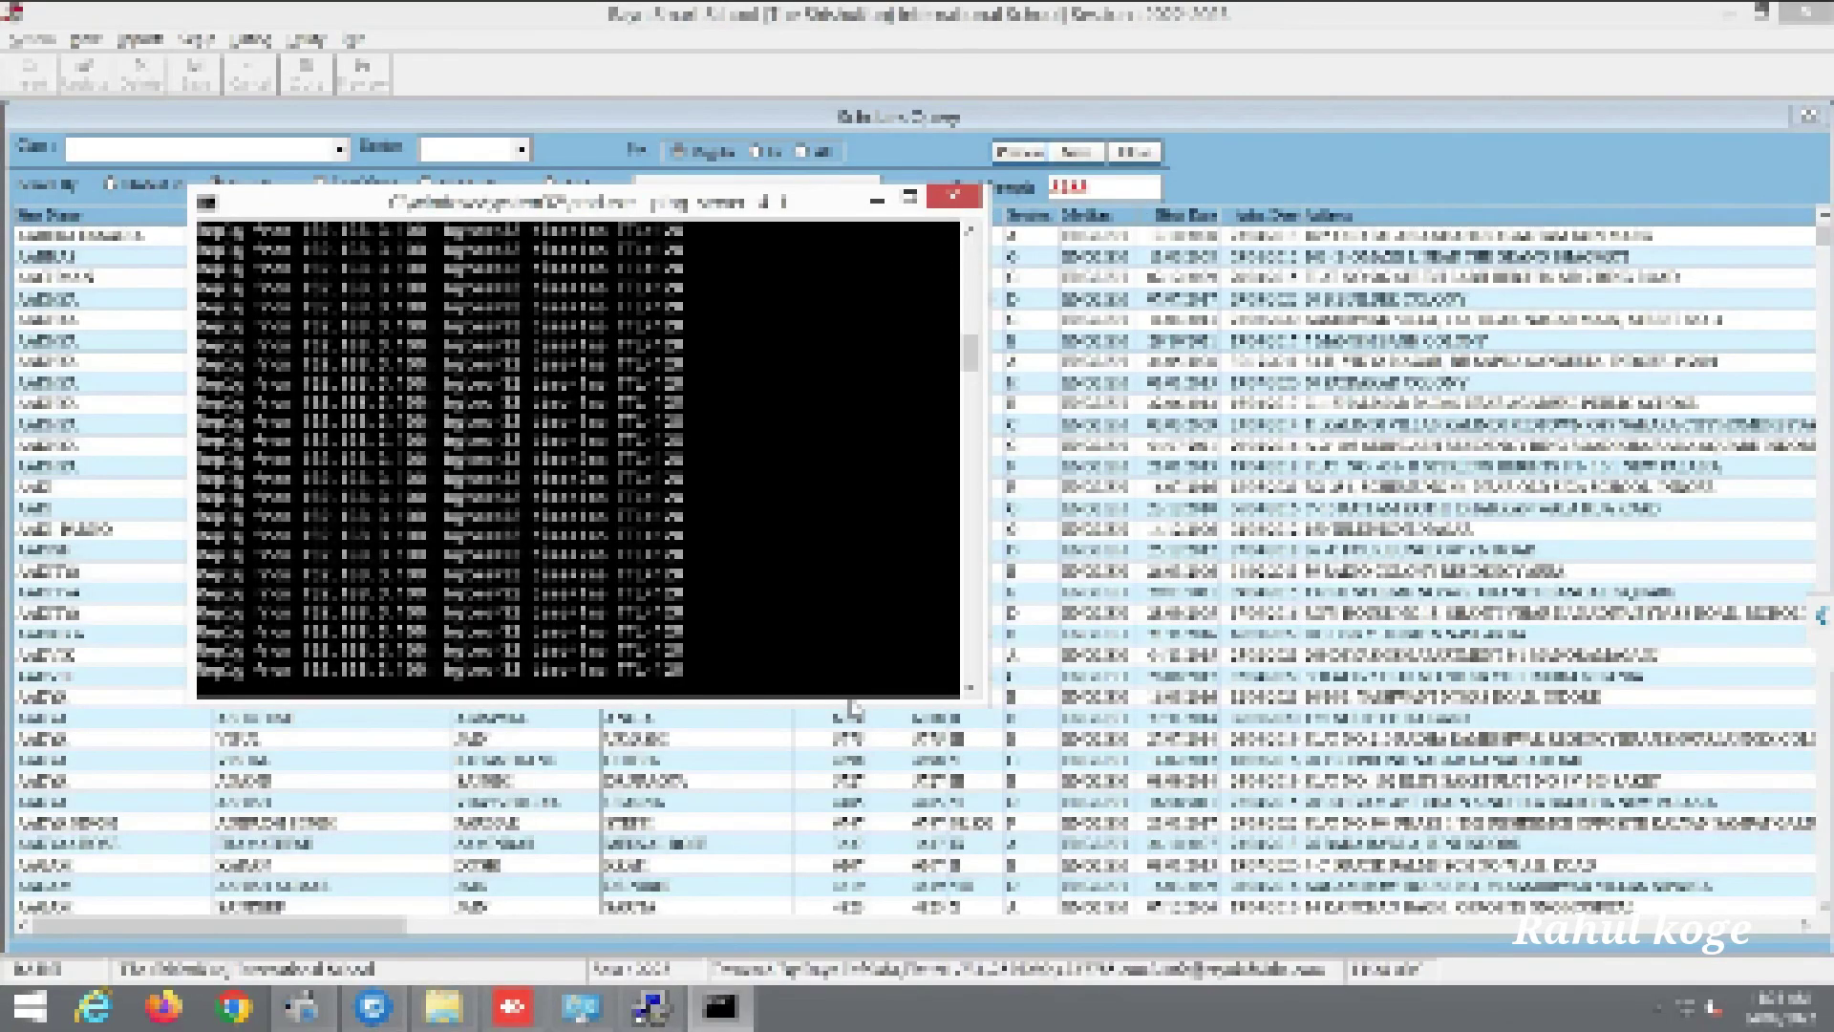
left_click(971, 199)
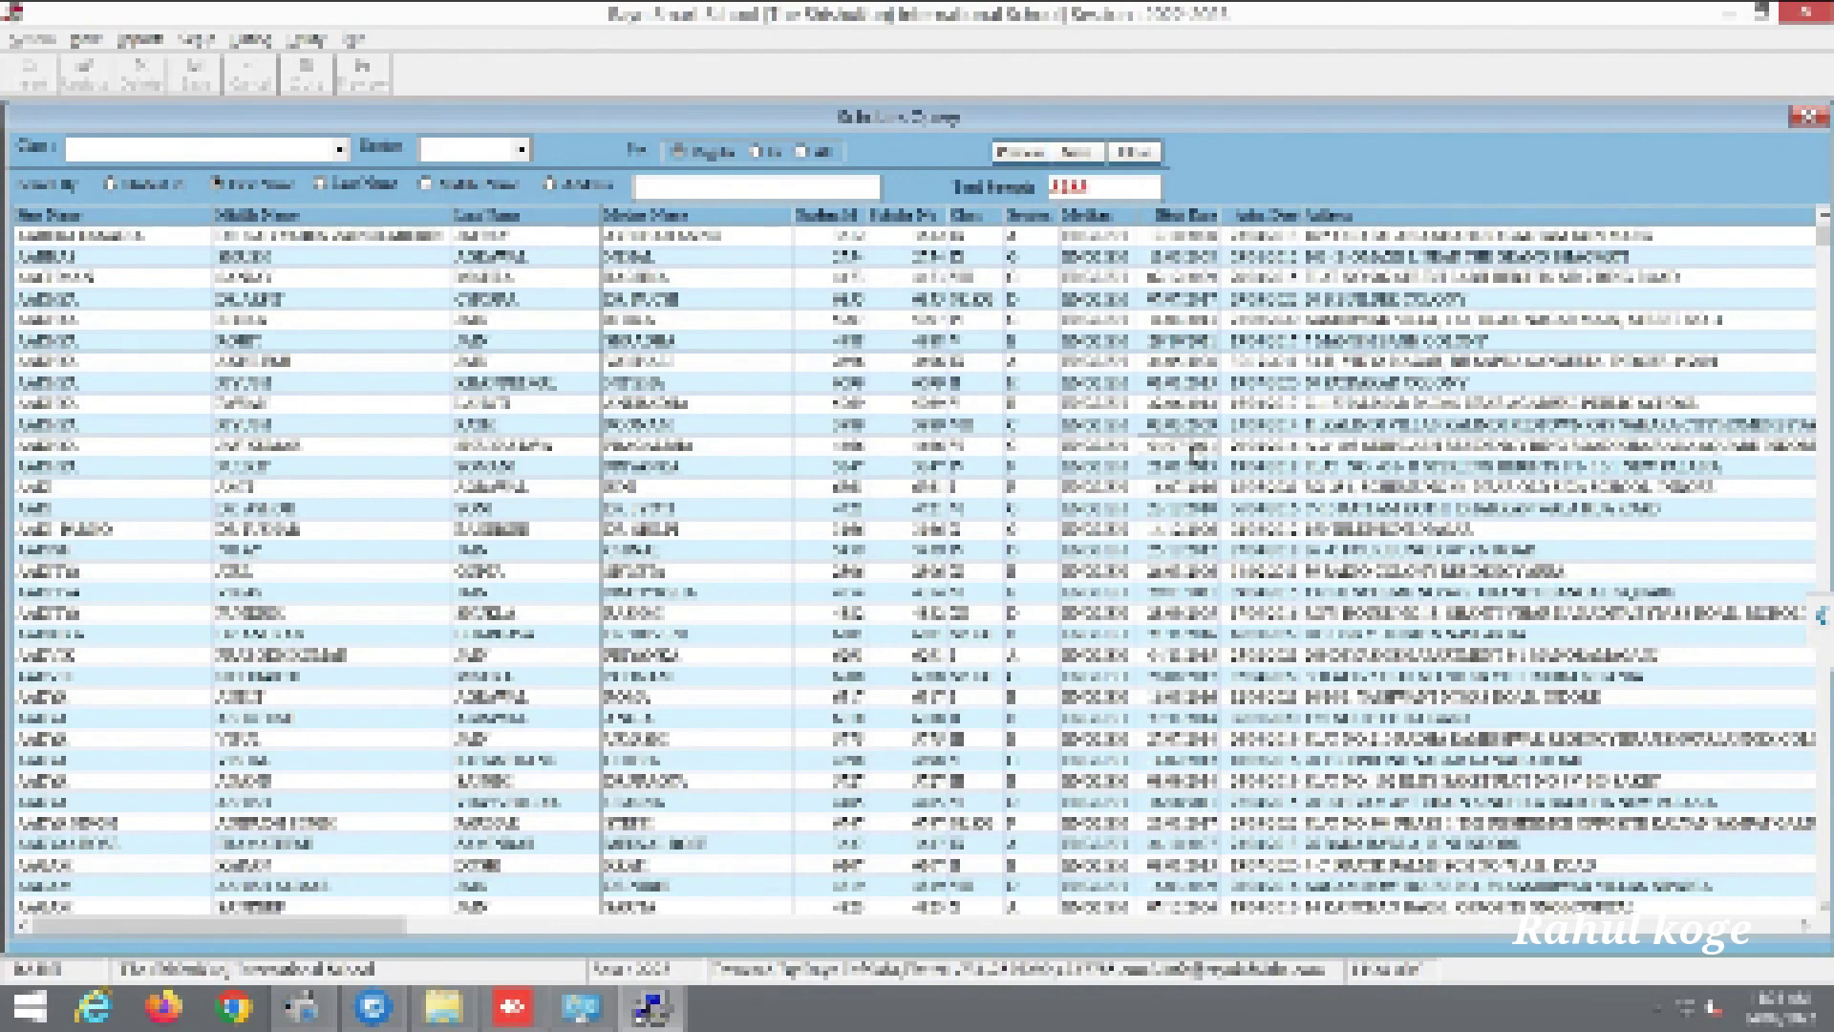
- Examine the scholar records in the query results across their columns and down the list
scroll(1339, 520, "right", 3)
scroll(1339, 523, "down", 2)
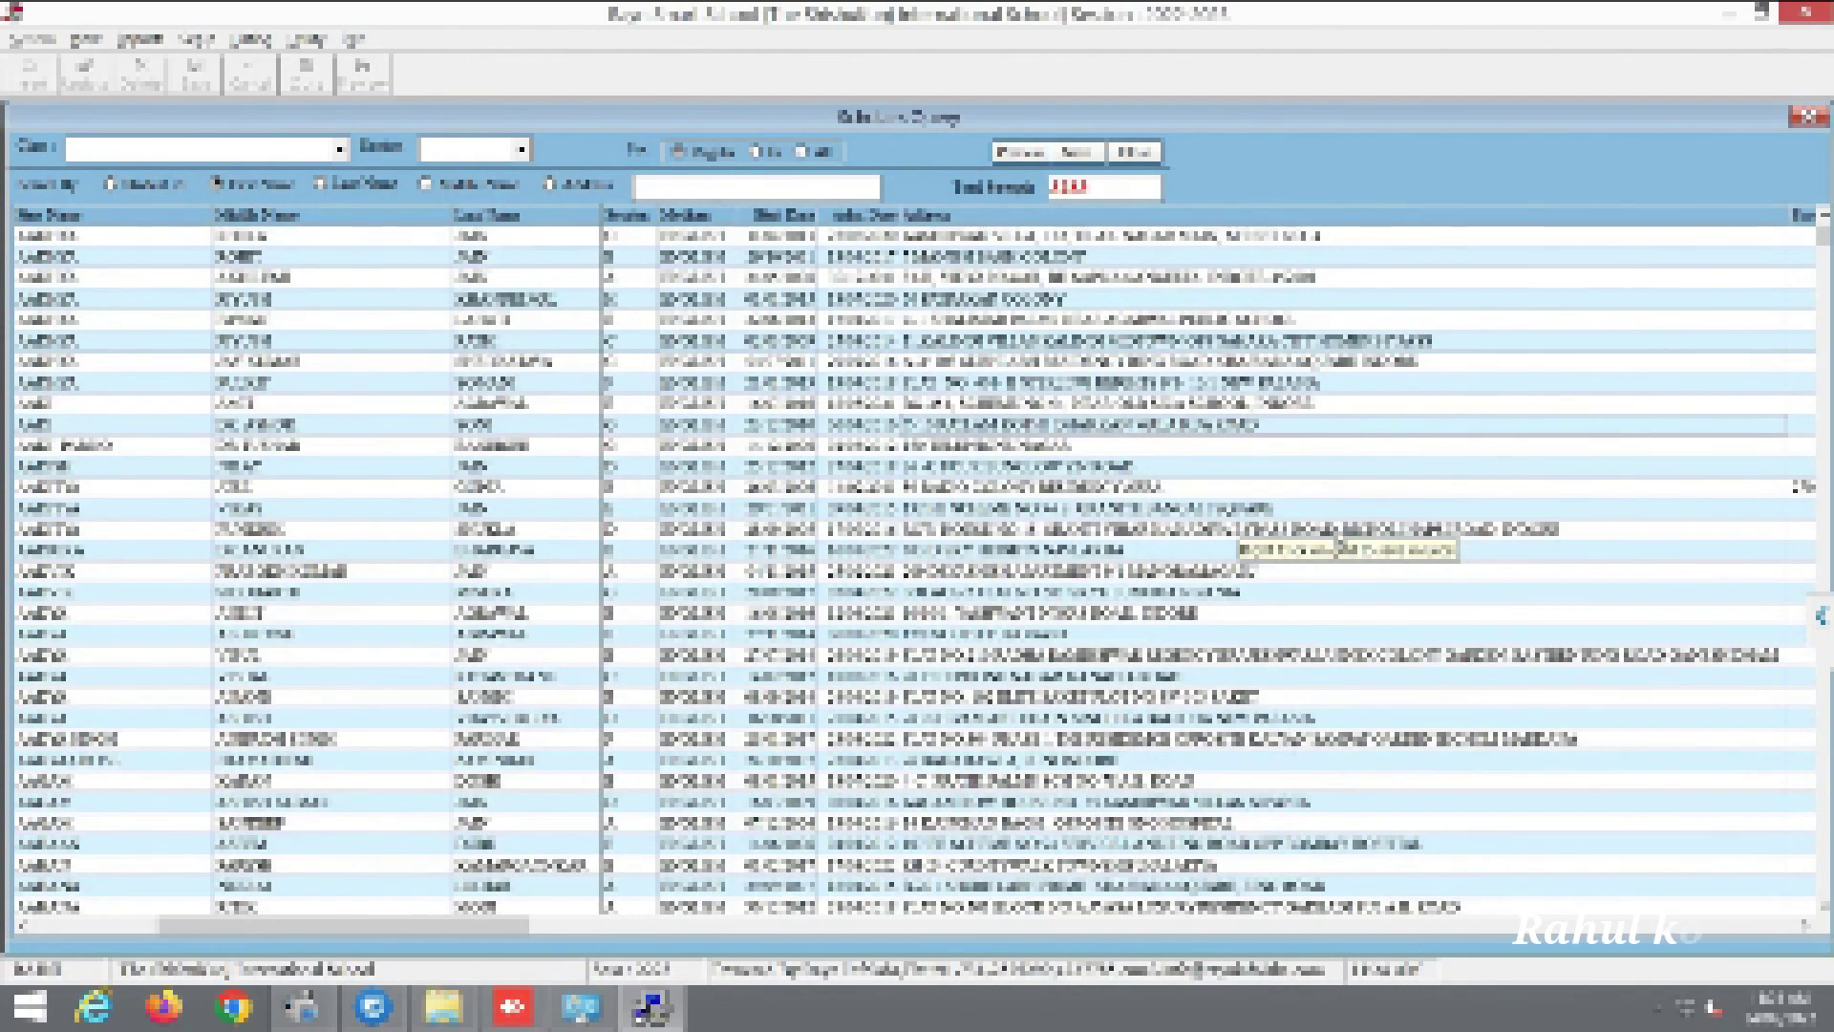
scroll(1339, 544, "down", 5)
scroll(1338, 537, "down", 5)
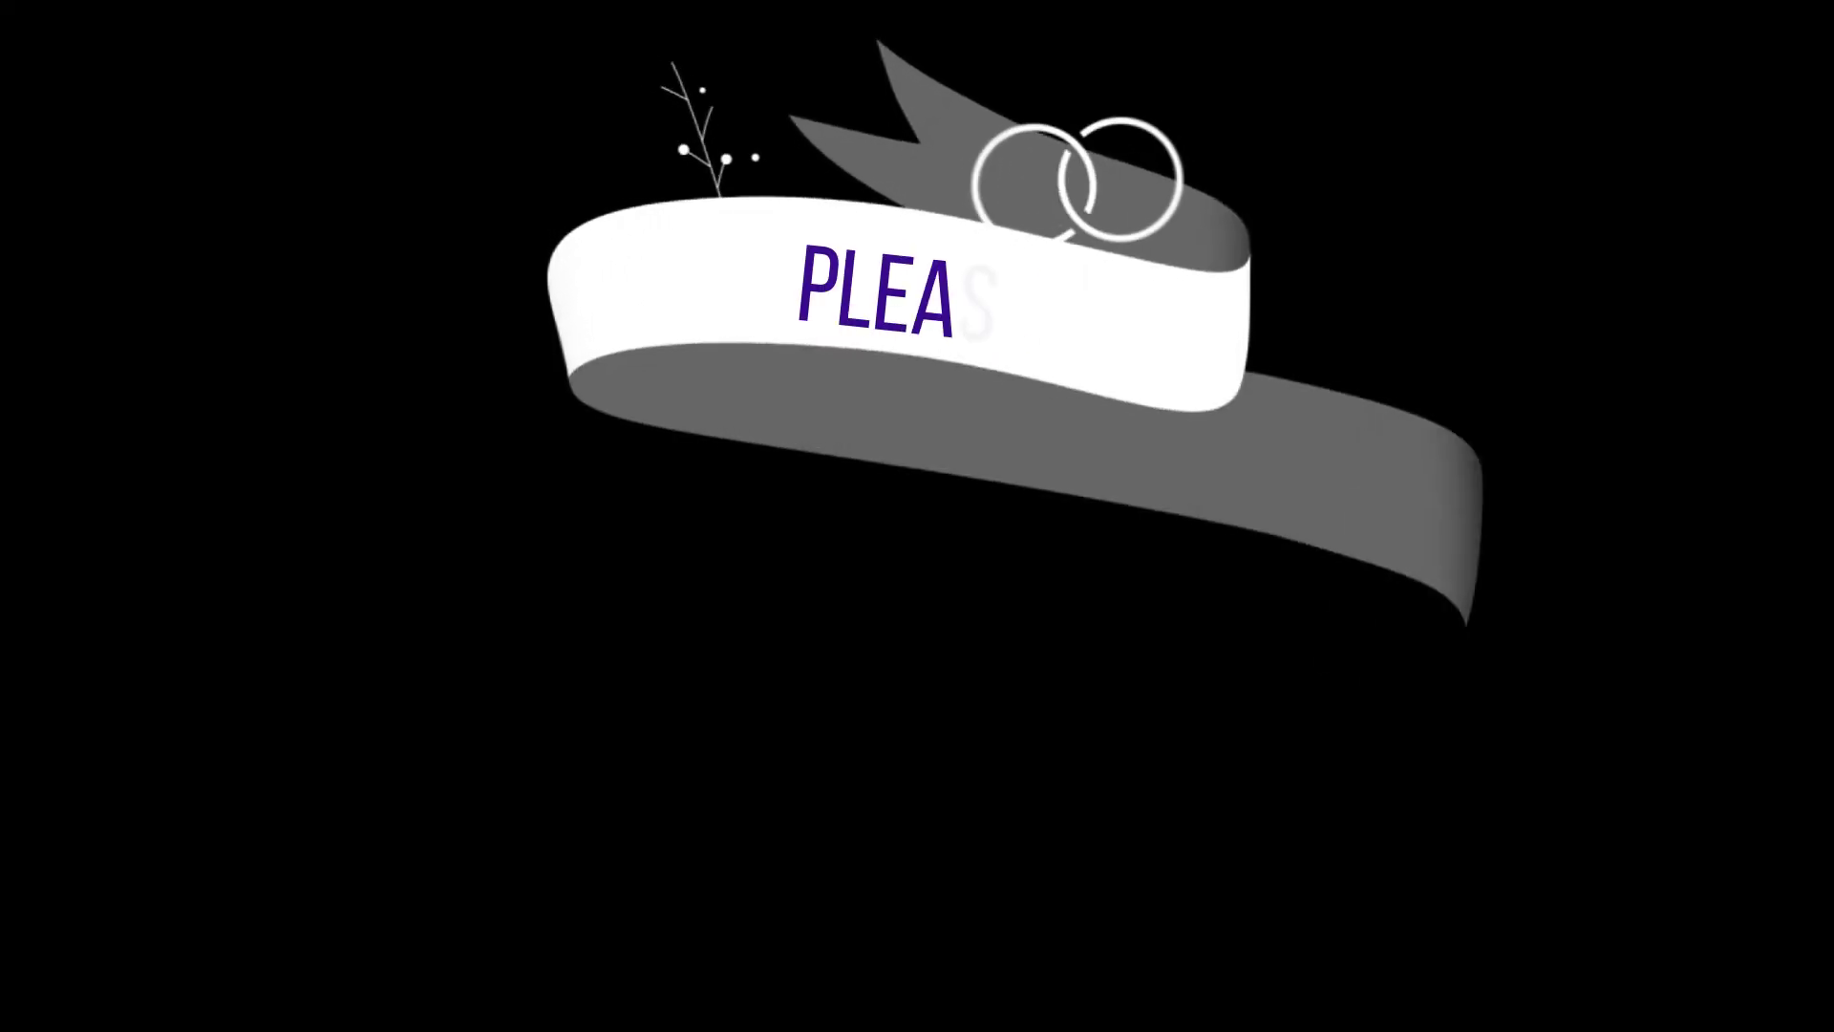